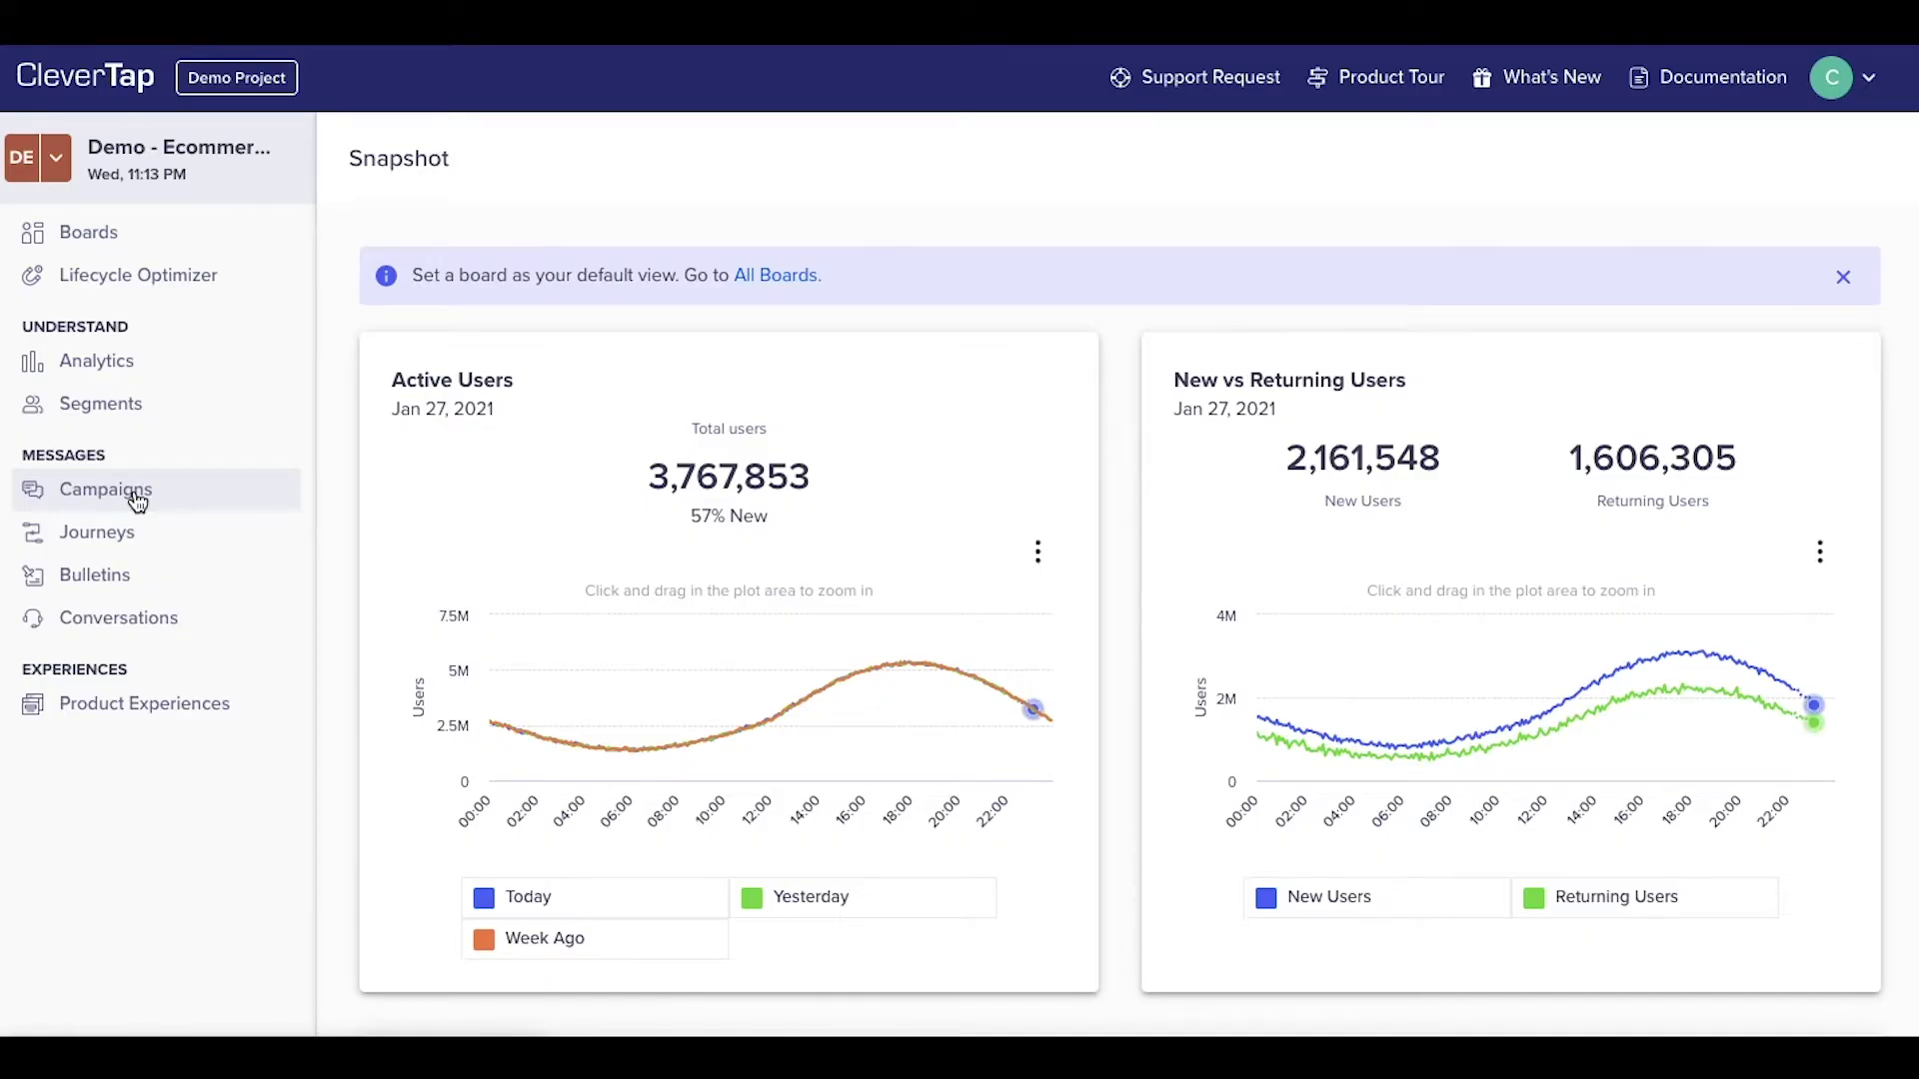
Create a Mobile Push campaign with the one-time message type and the start time set to Now
left_click(133, 493)
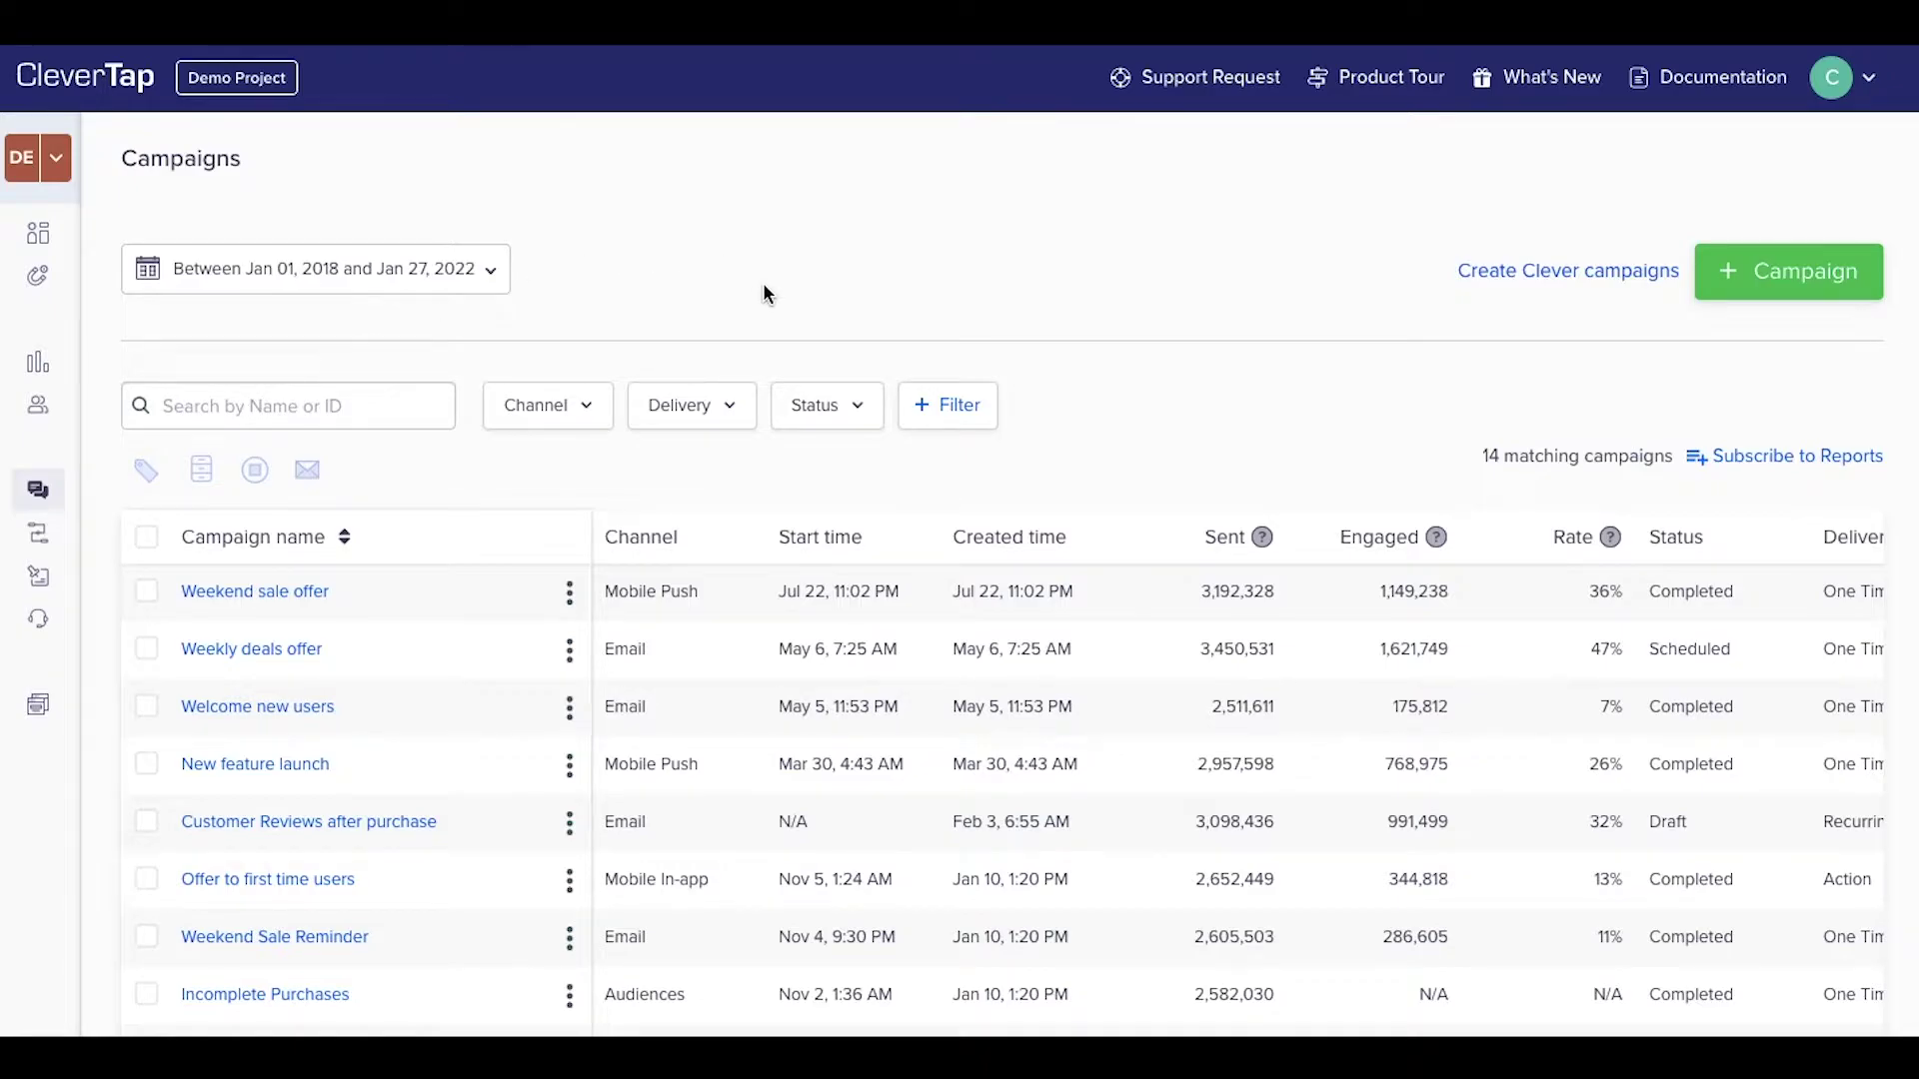
left_click(1801, 294)
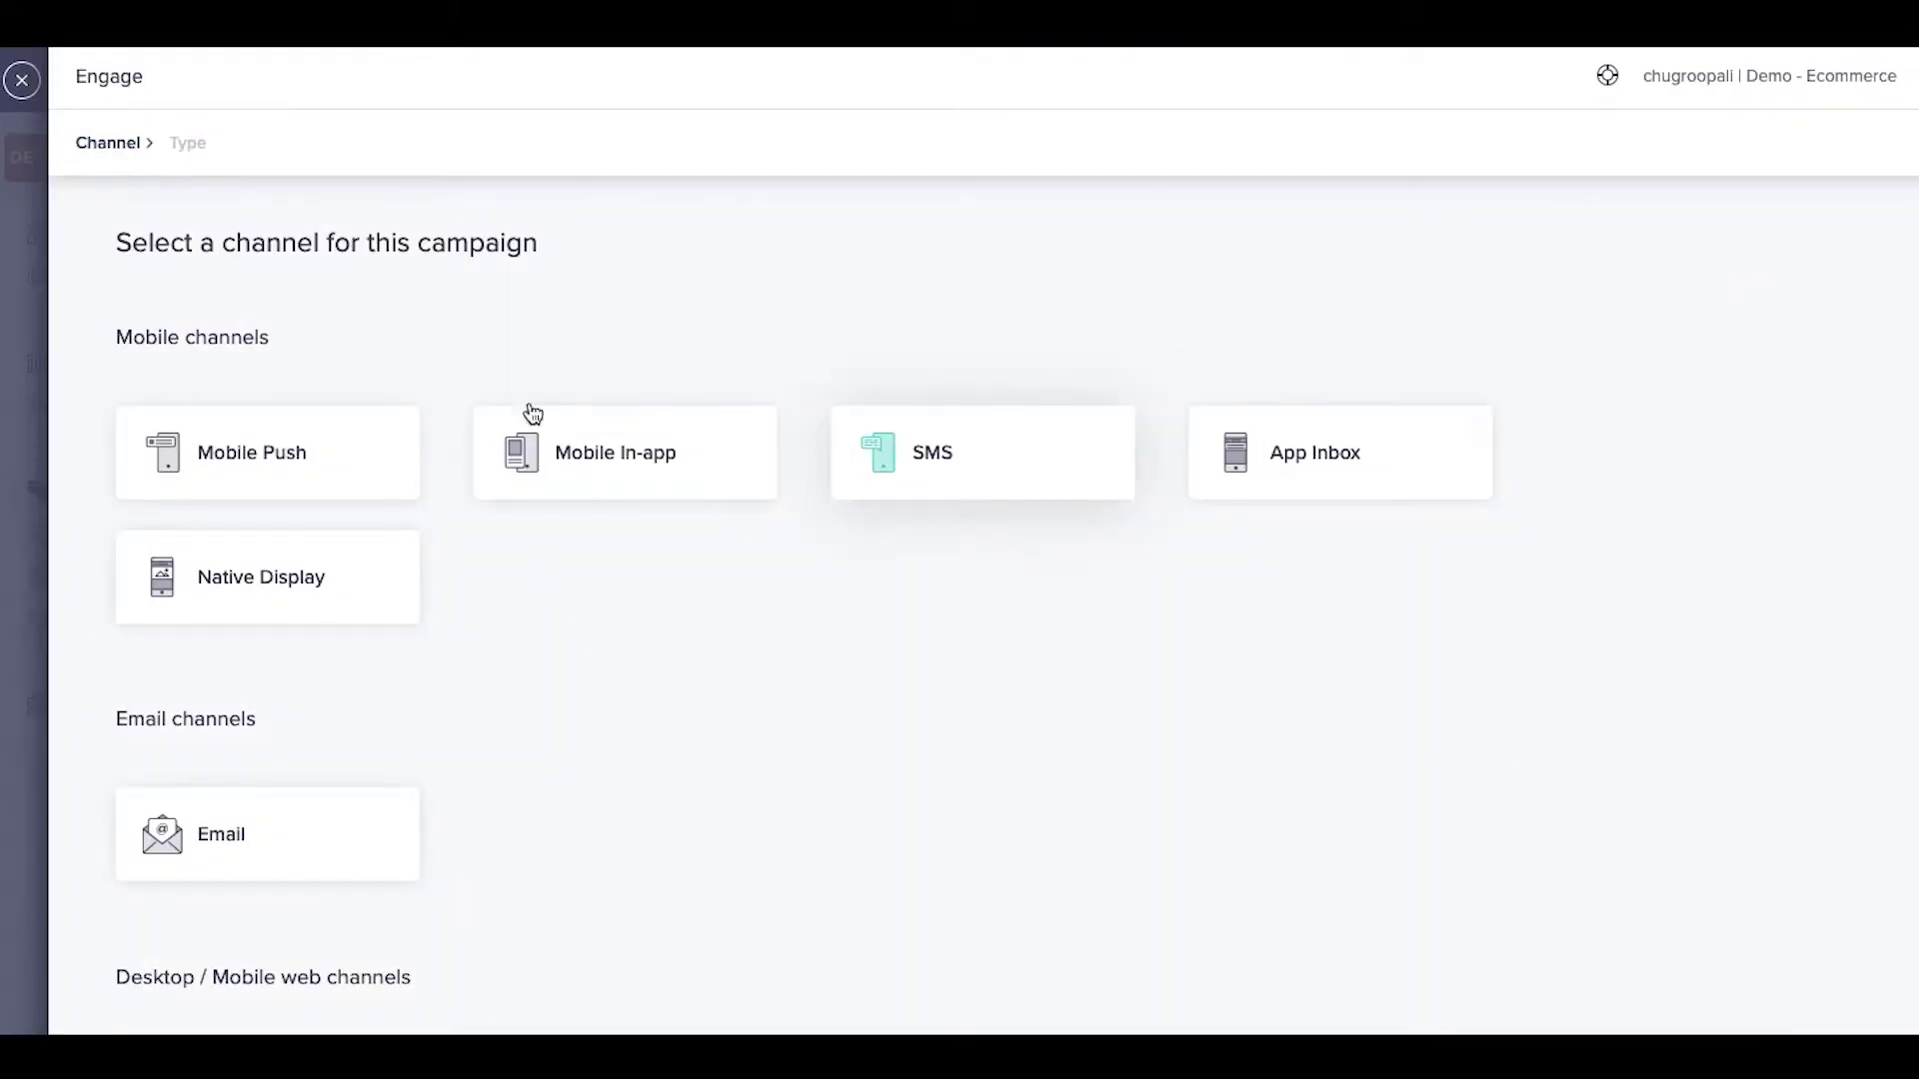
left_click(293, 438)
left_click(295, 438)
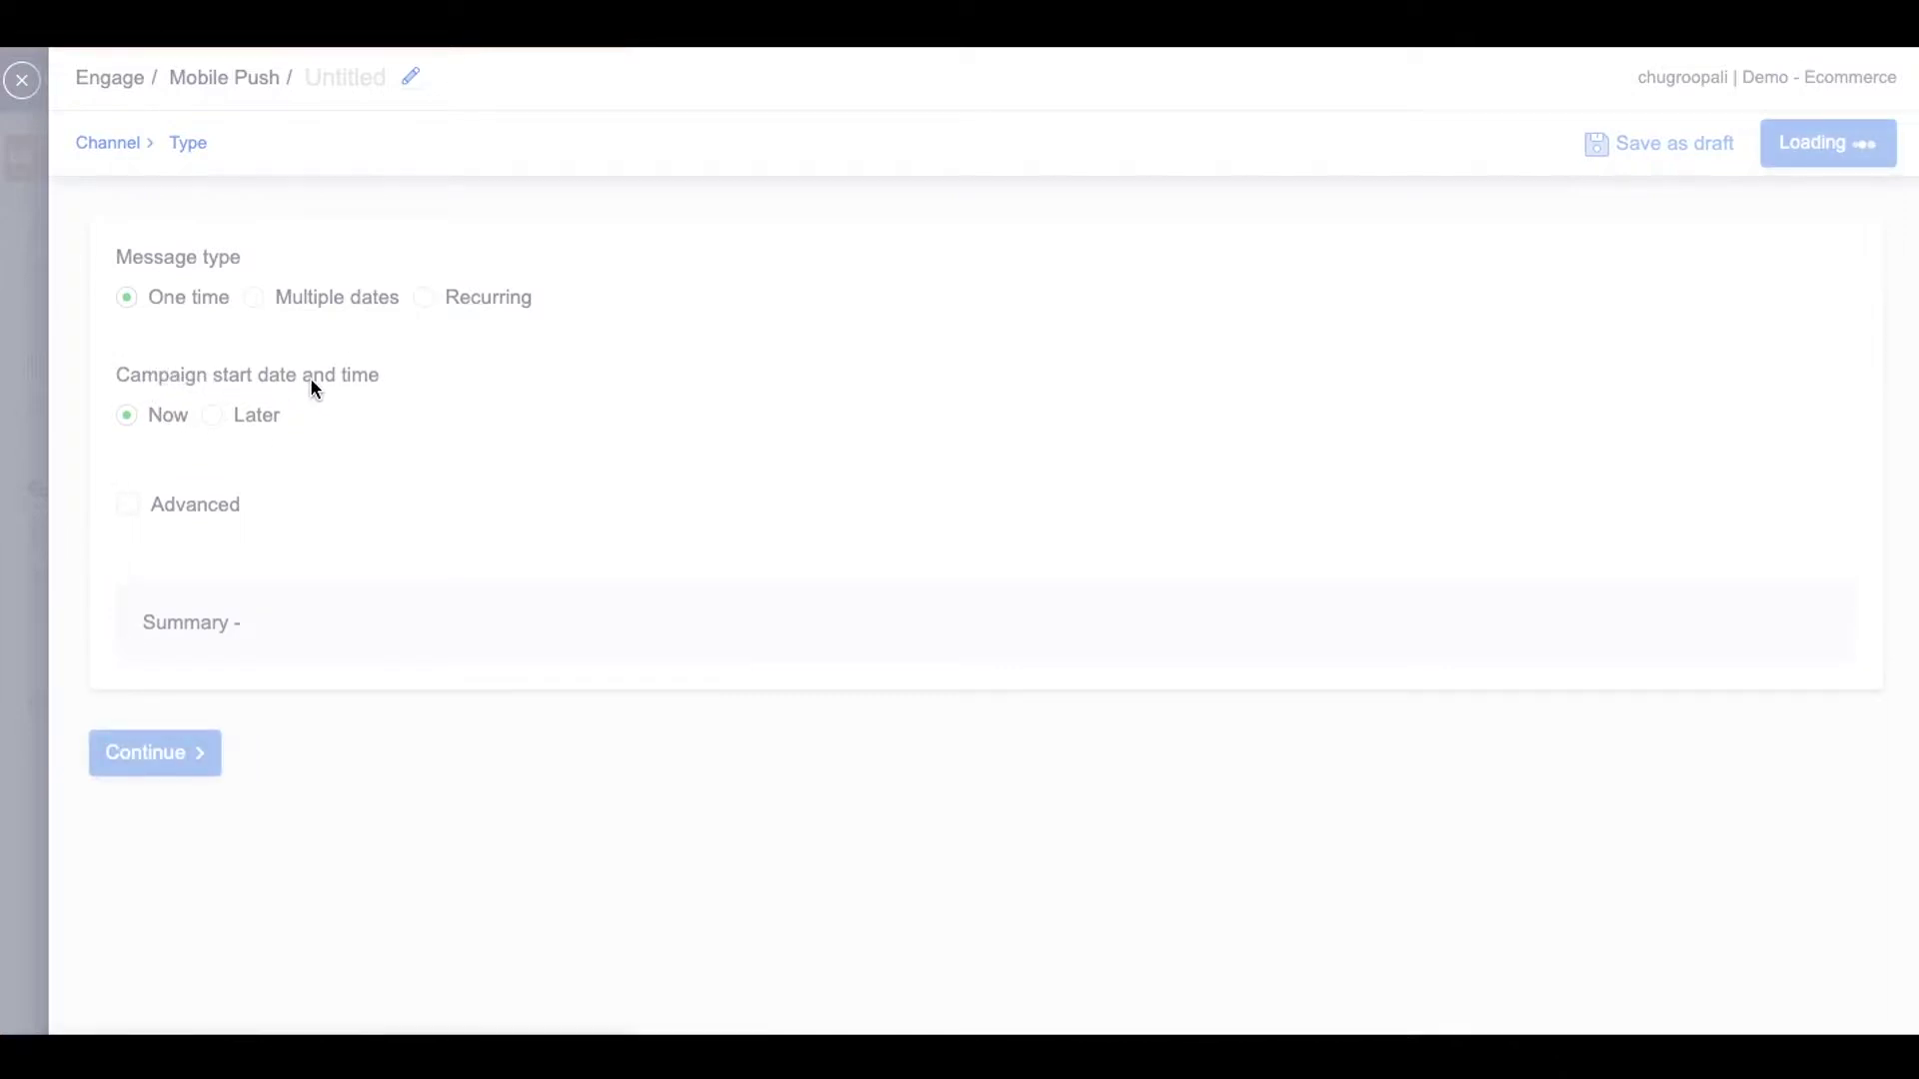
left_click(170, 764)
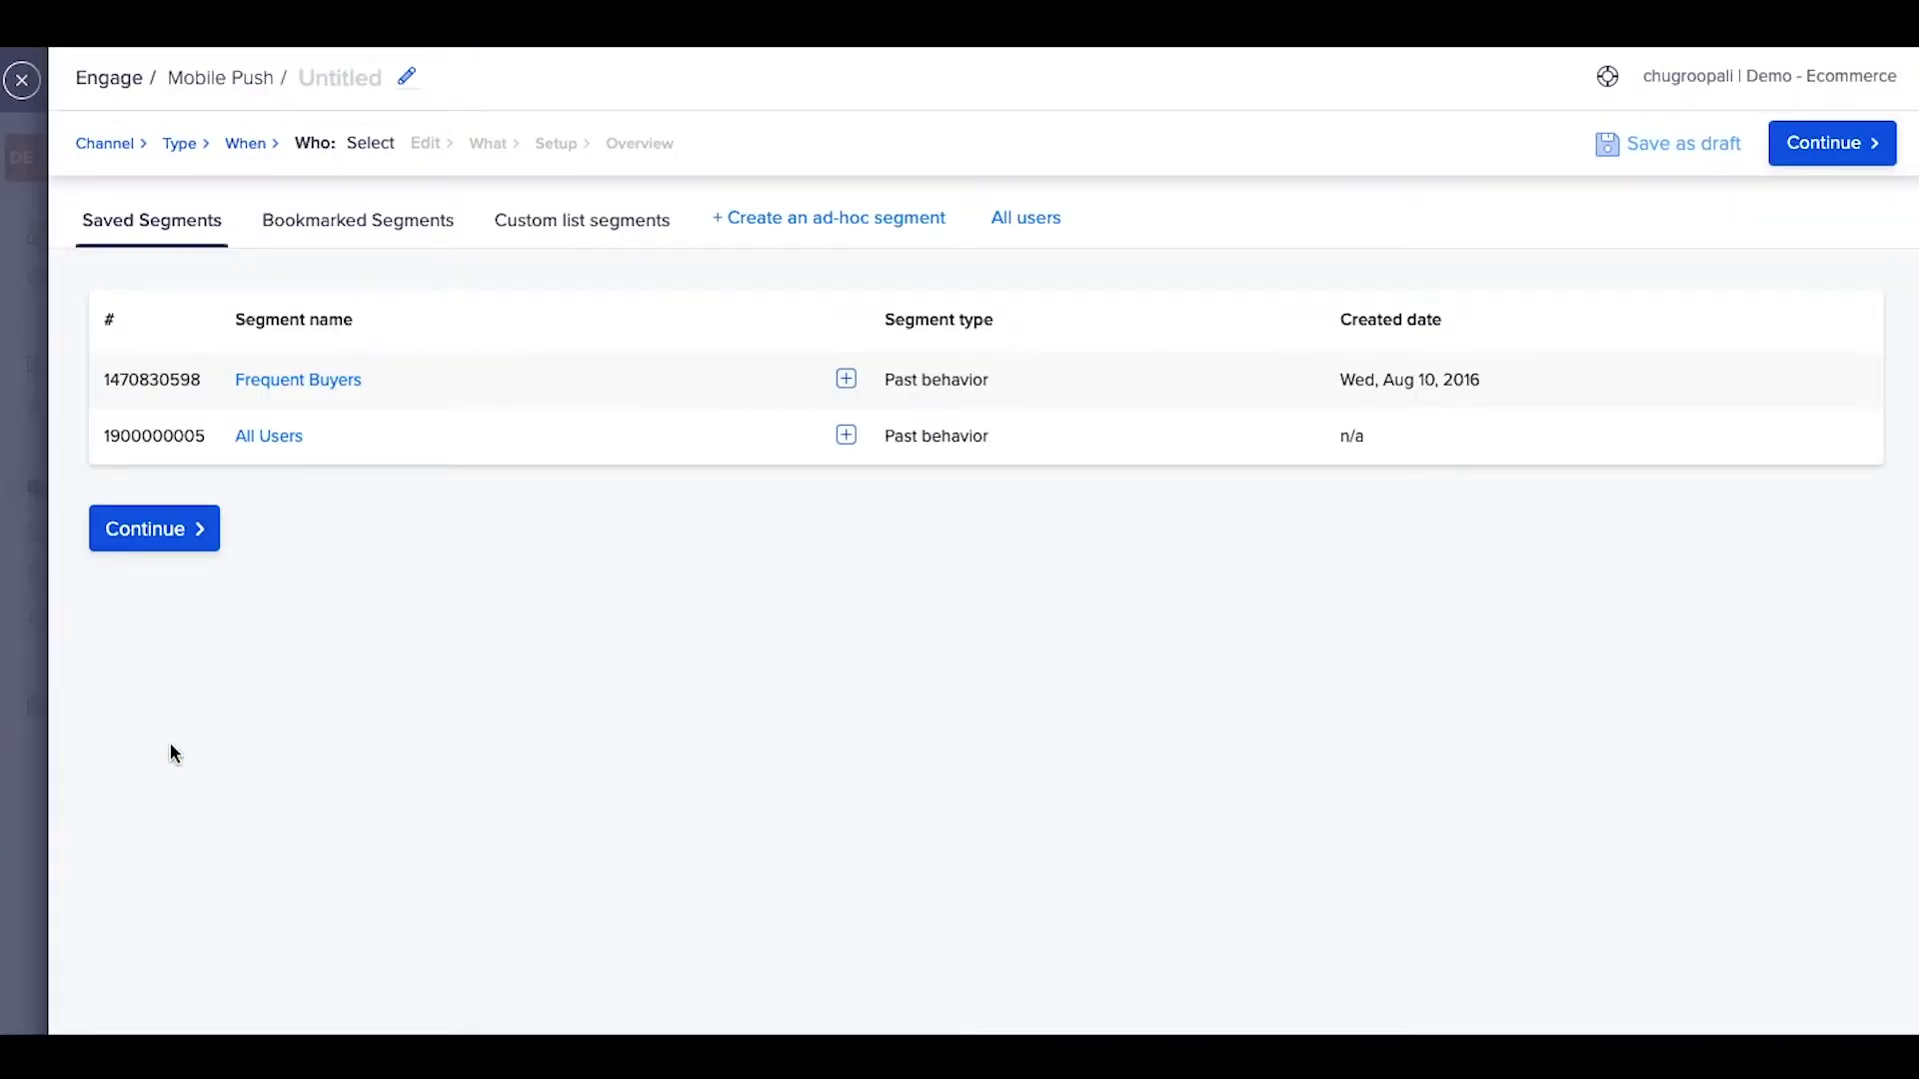
Target the campaign at the All Users segment and choose Single Message as its content type
left_click(252, 438)
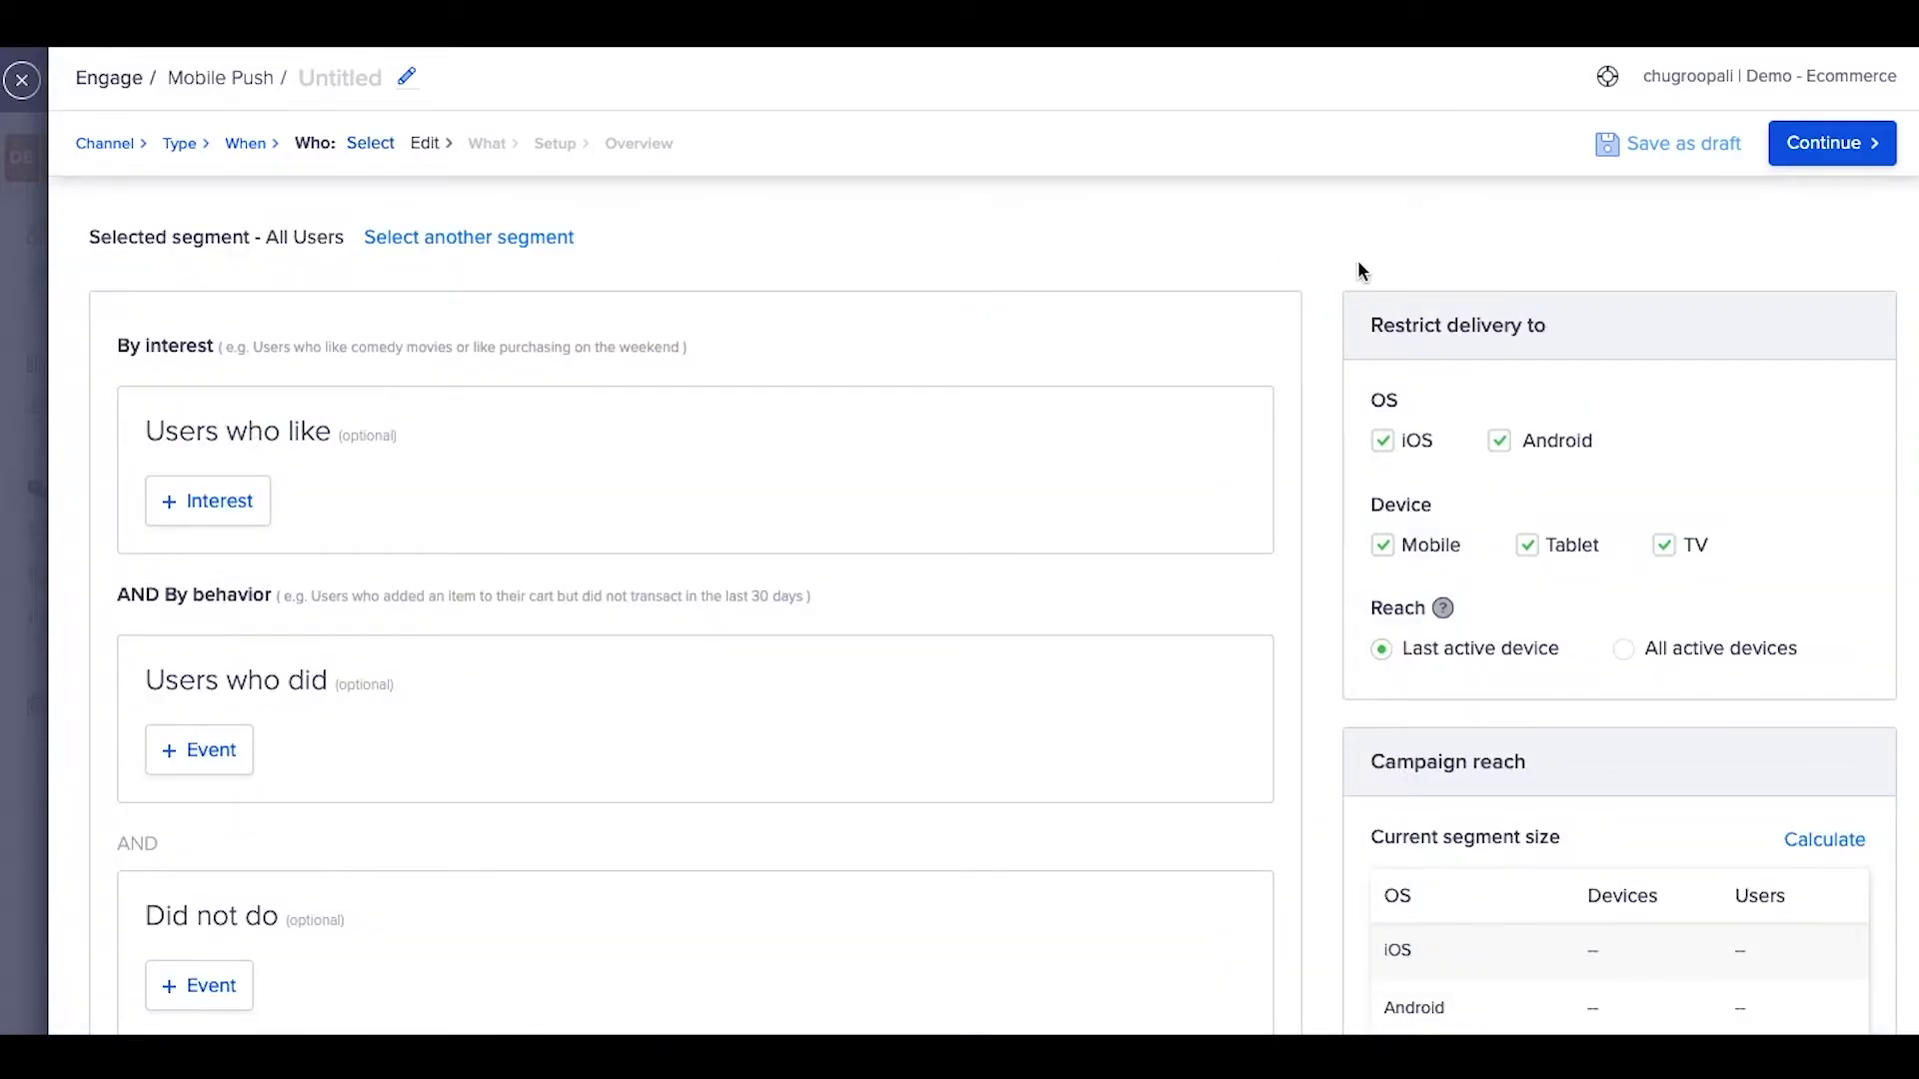
left_click(1805, 166)
left_click(572, 583)
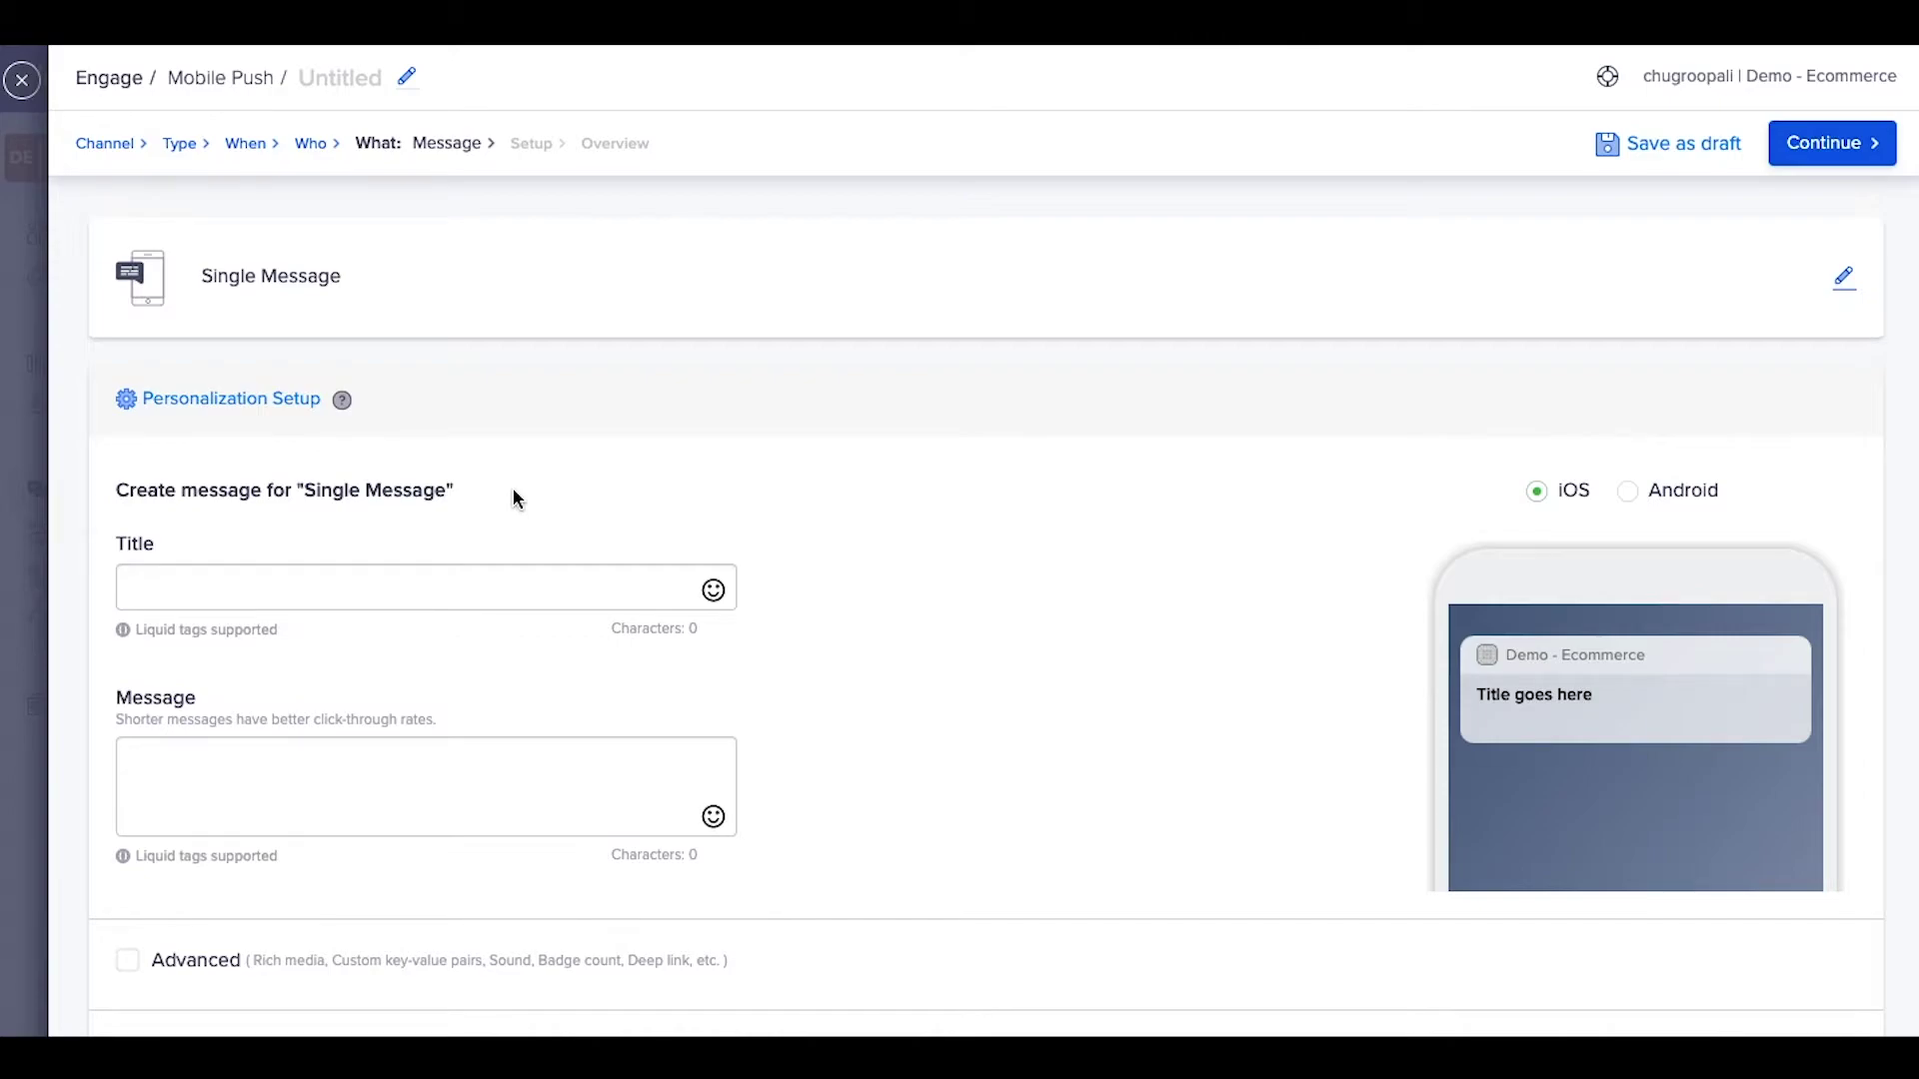
Set the push notification title to "Summer Sale Early Access"
left_click(470, 582)
type("Summer Sale E")
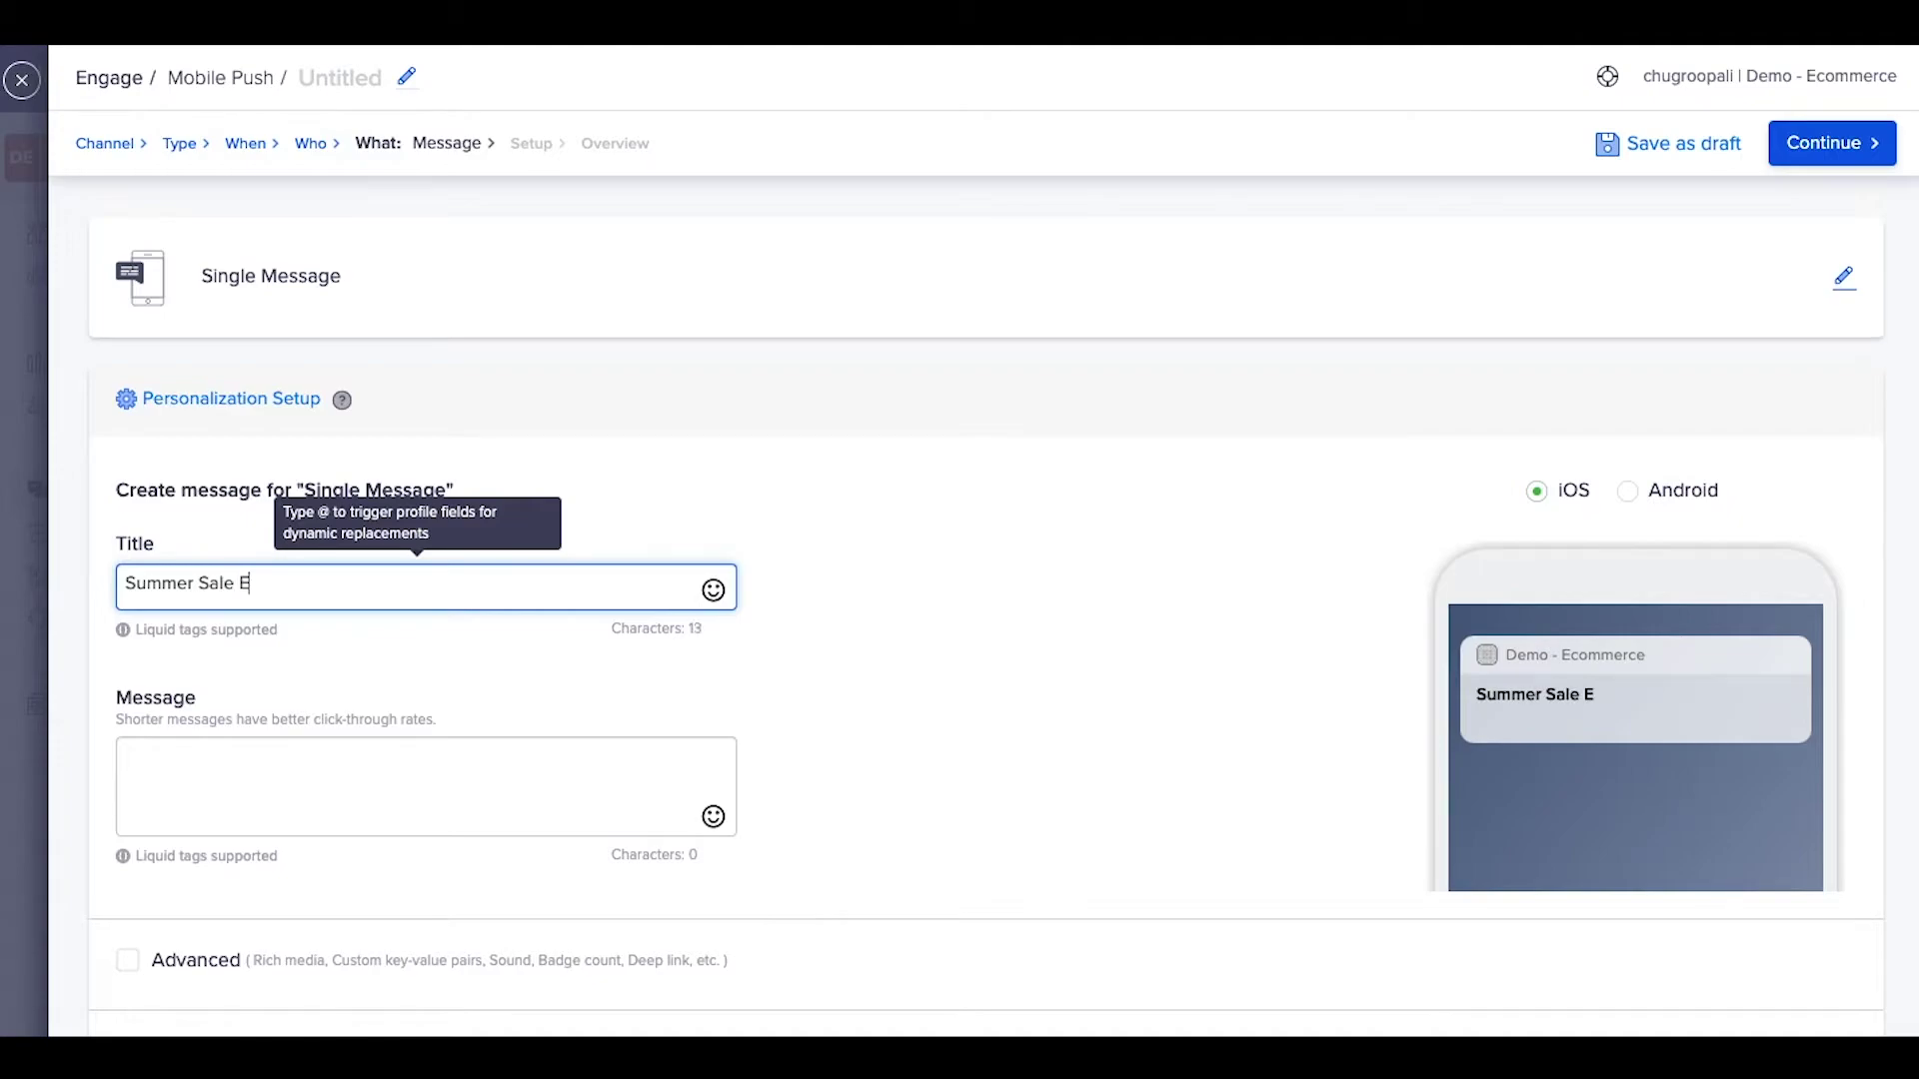
type("arly Access")
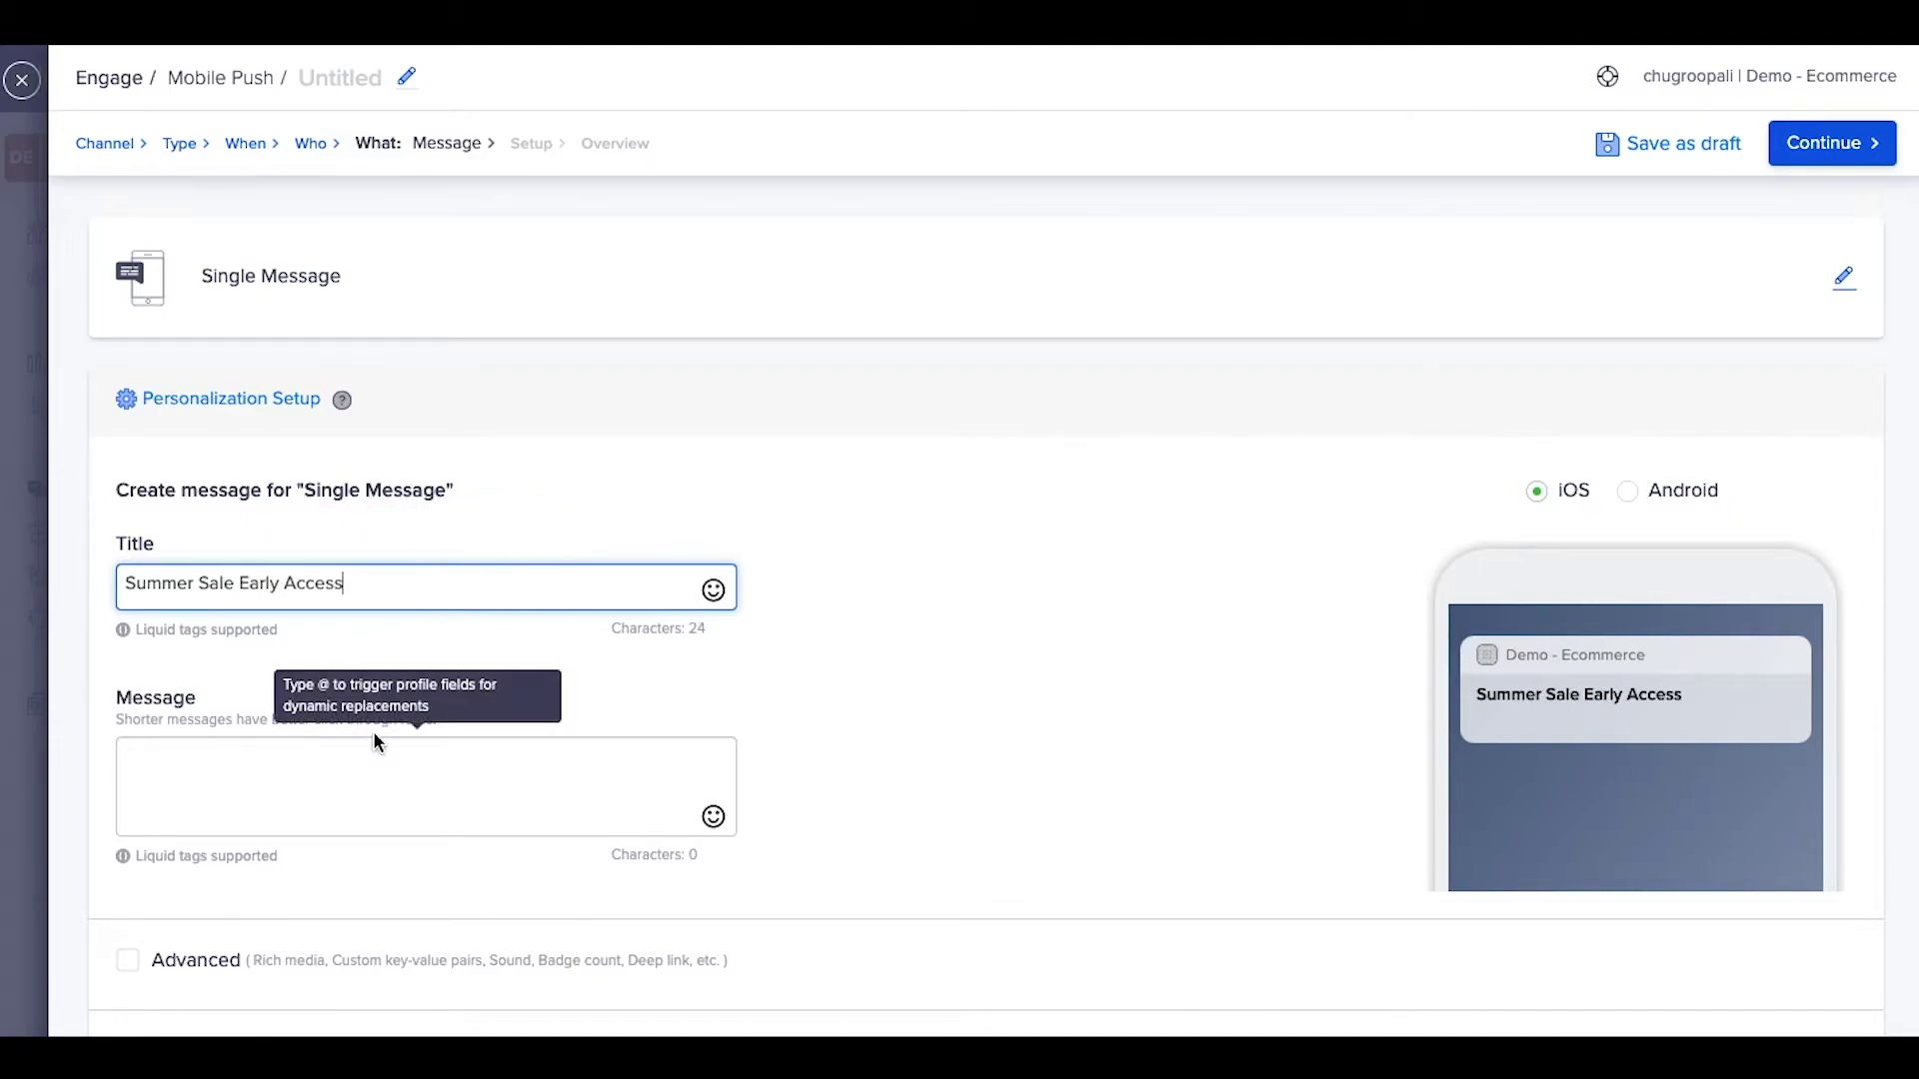
Insert a Liquid if/endif block in the message body, with blank lines between the two tags
left_click(315, 756)
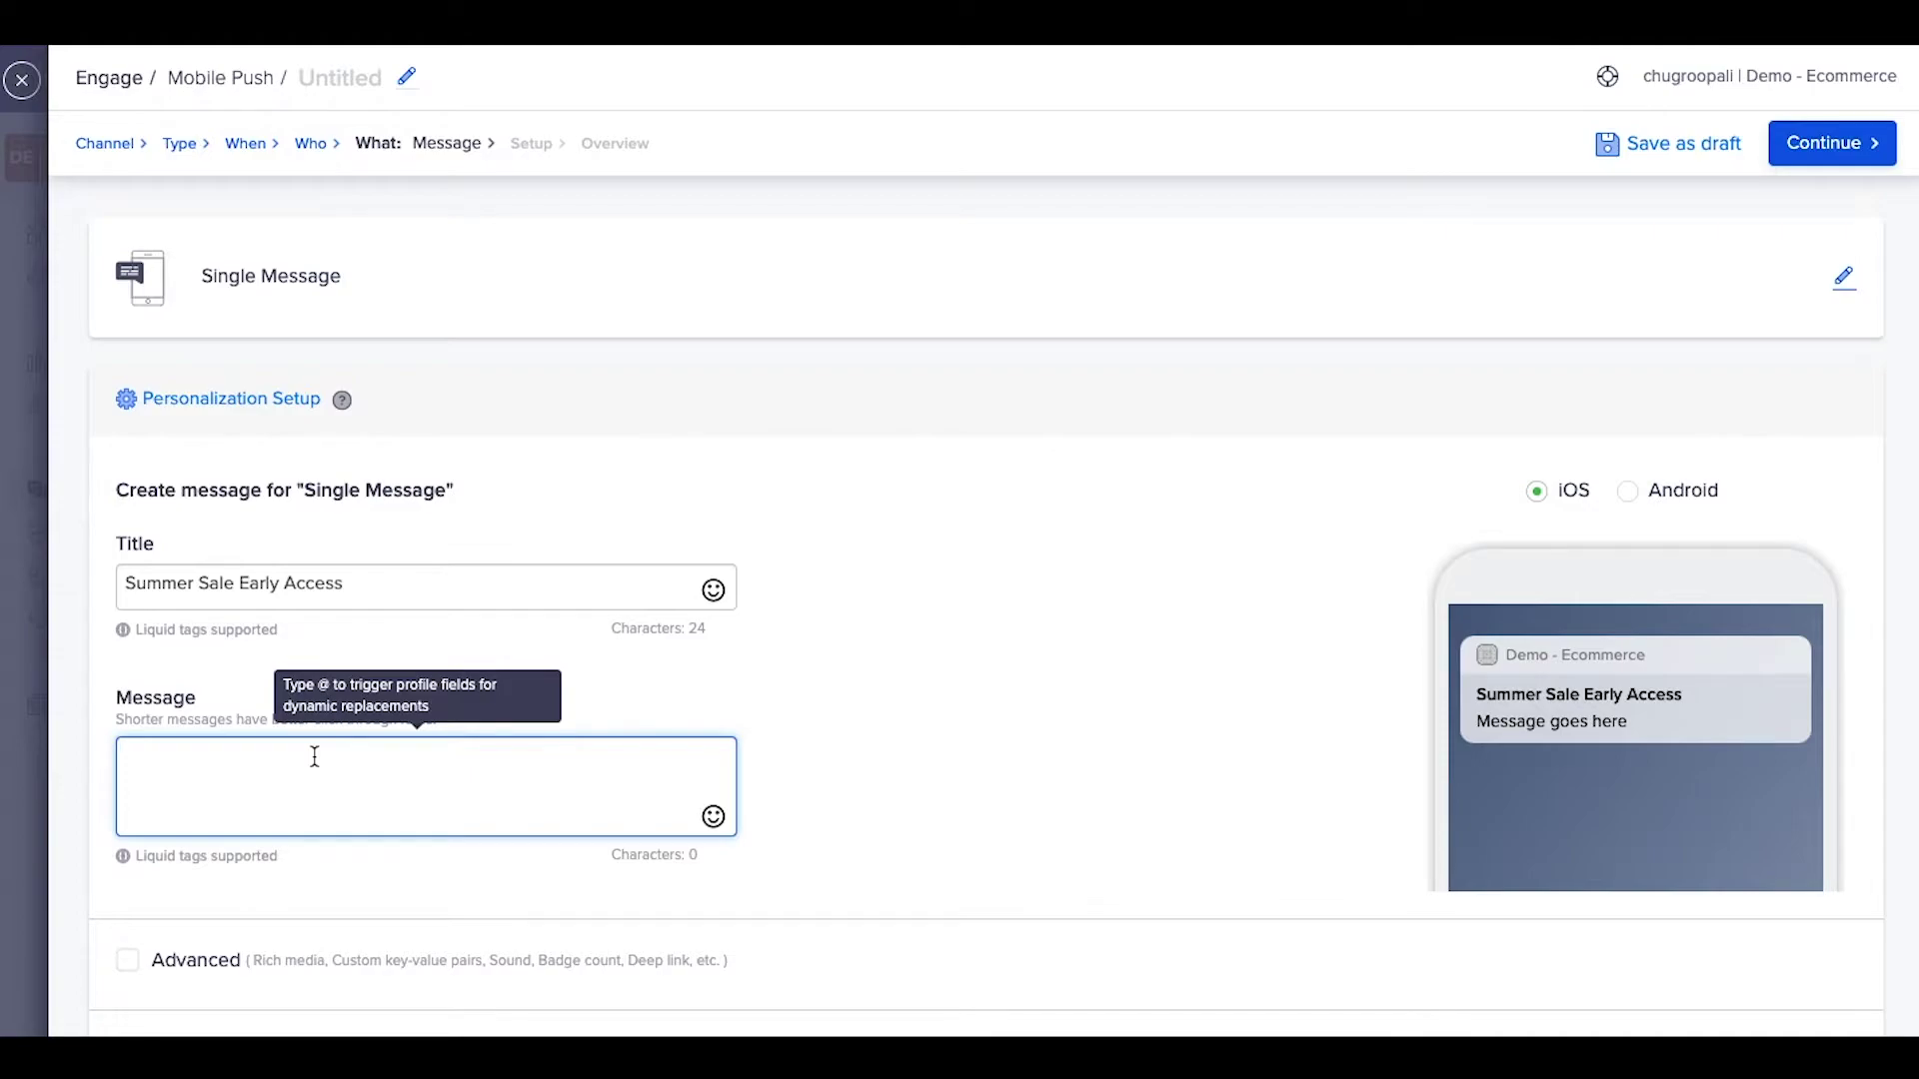
type("{")
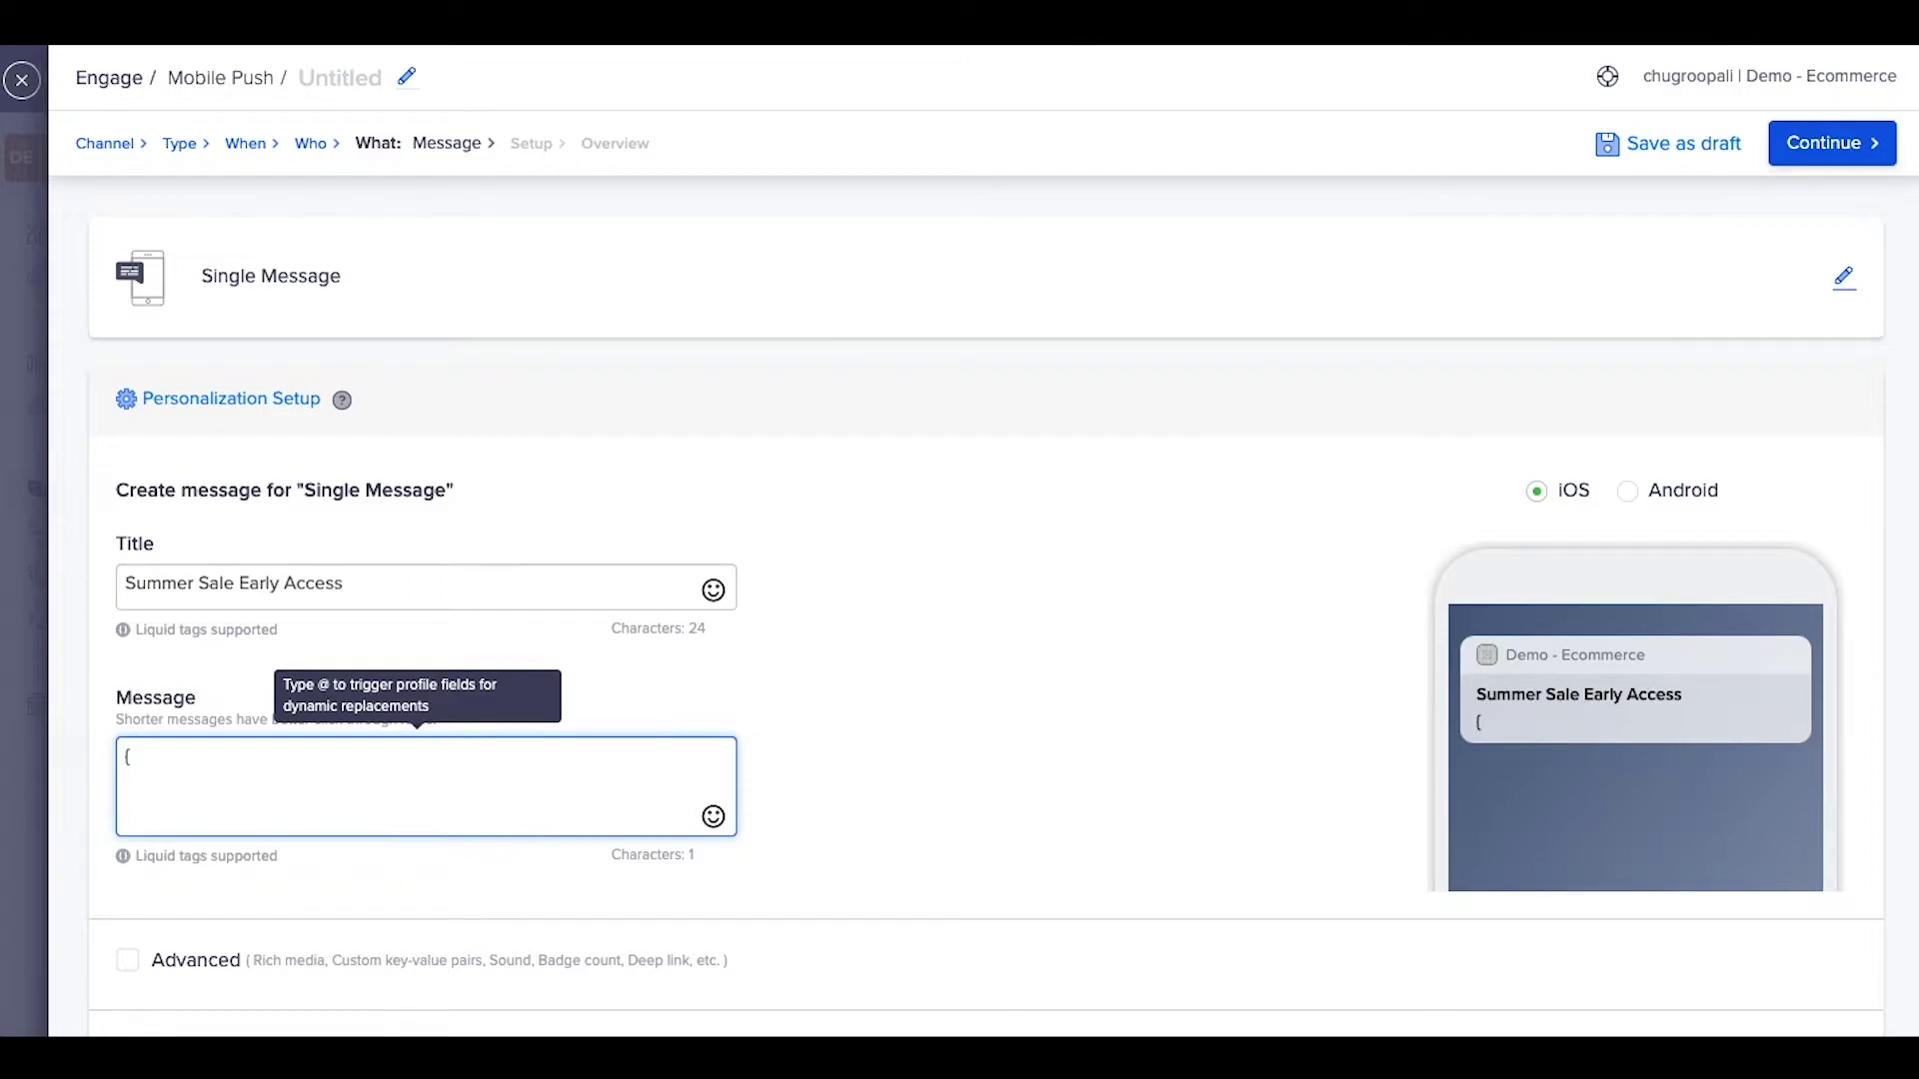
type("%")
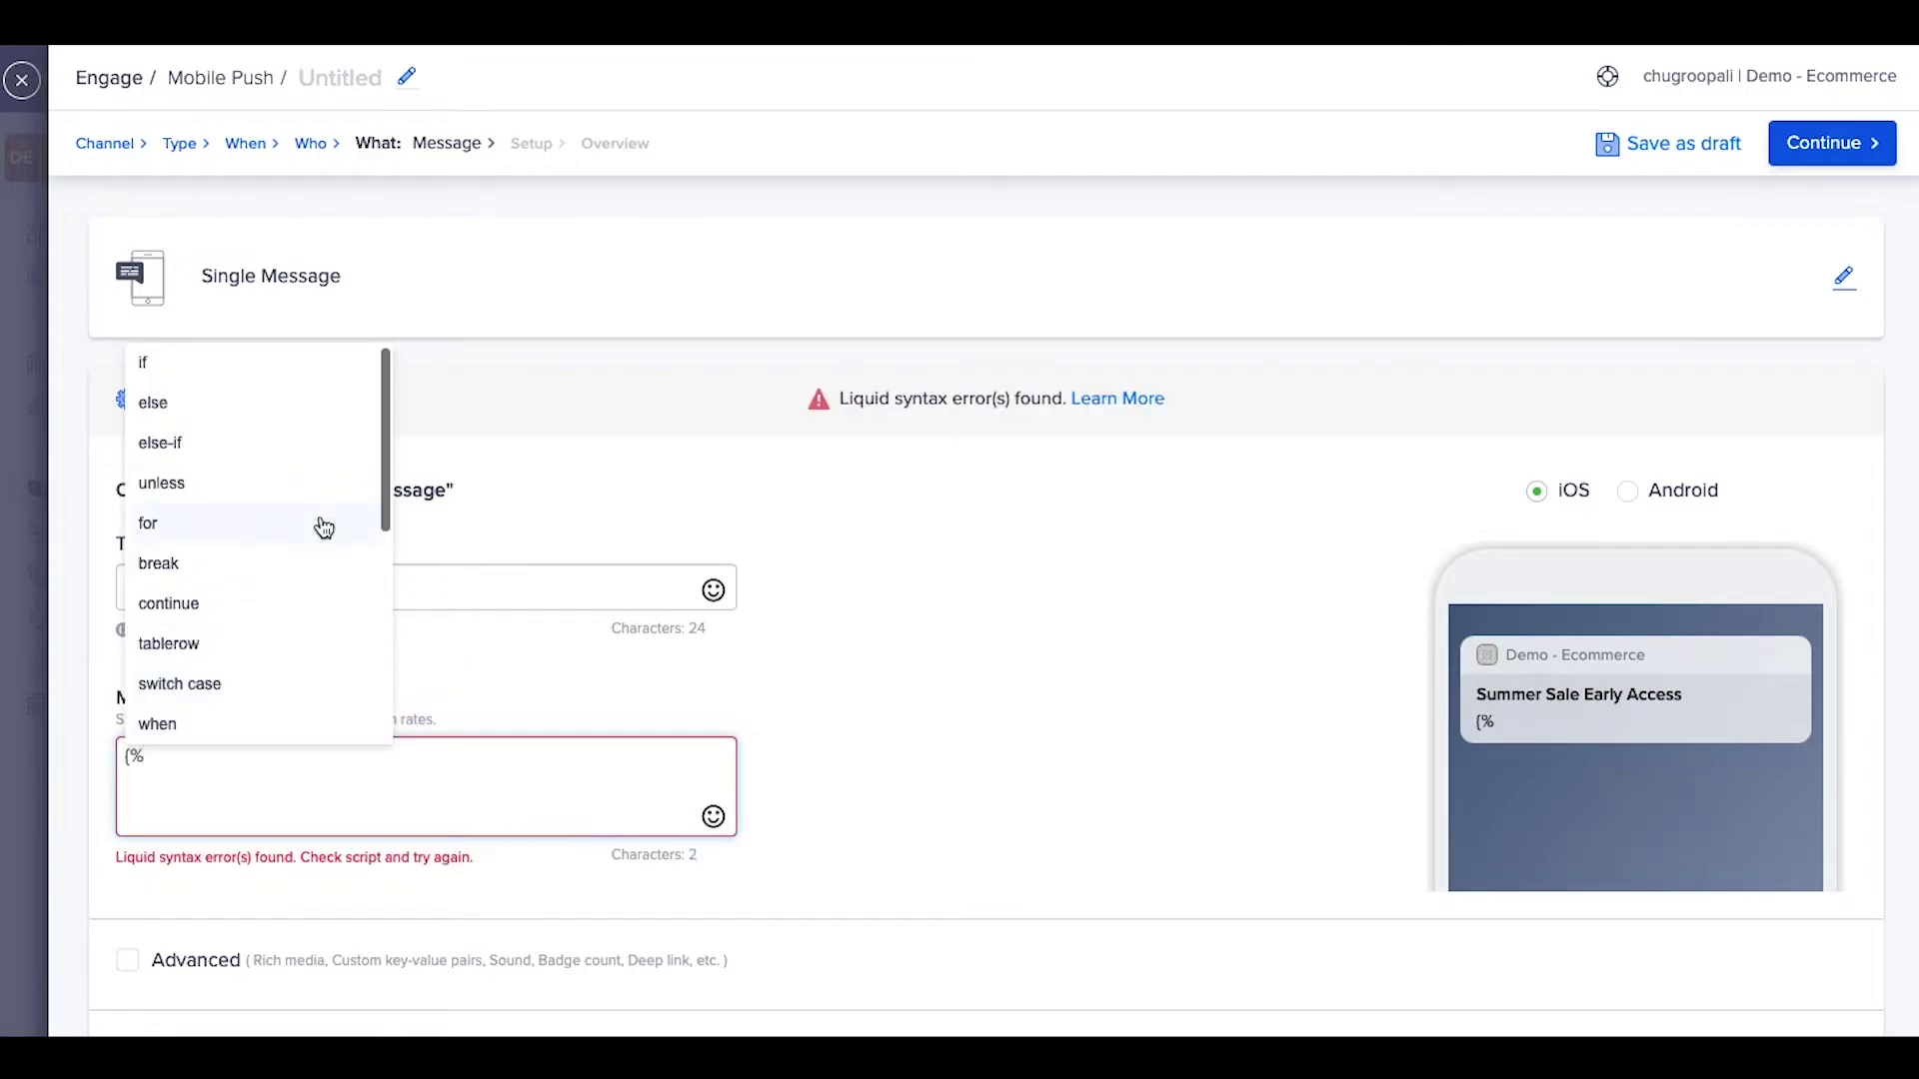
left_click(255, 383)
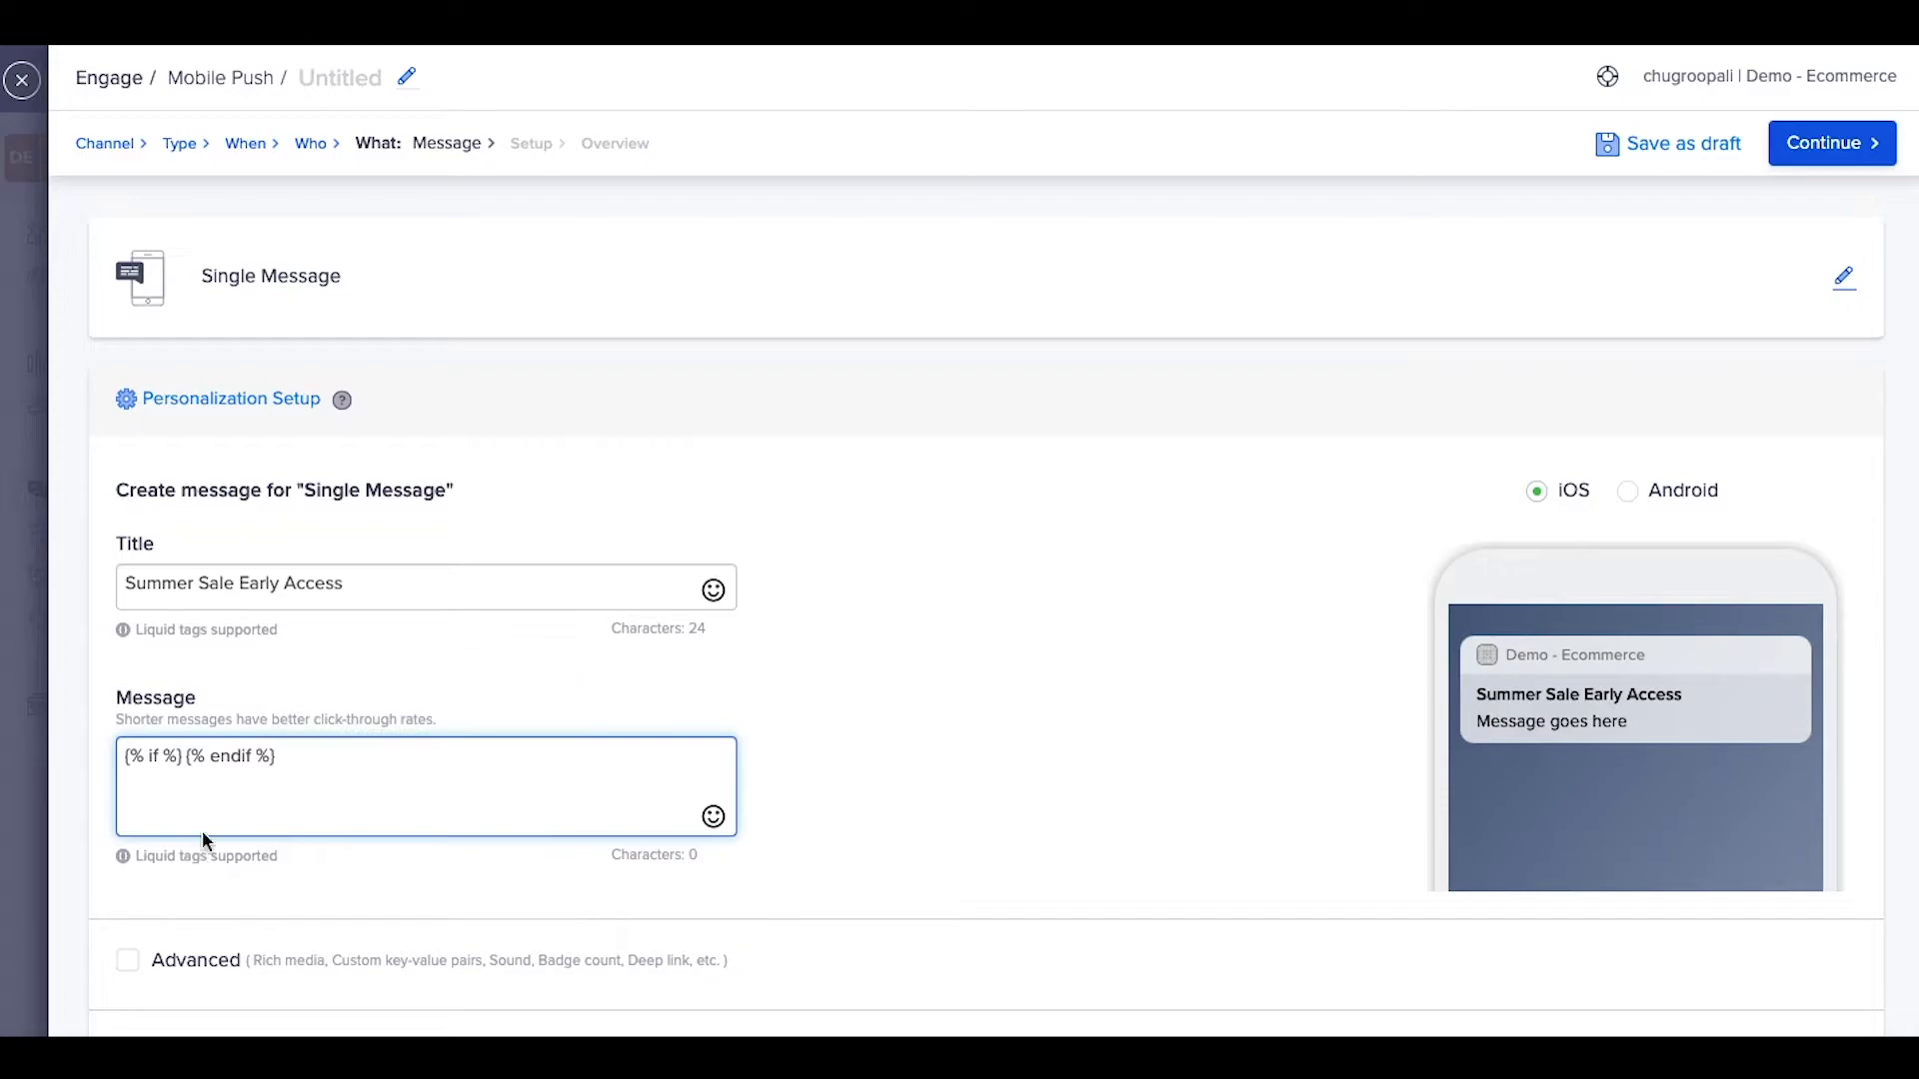
key("Return")
key("Return")
Set the message's if condition to Profile["Customer Type"] == "Member"
key("Up")
key("Up")
key("Up")
key("Right")
key("Right")
key("Right")
key("Right")
key("Right")
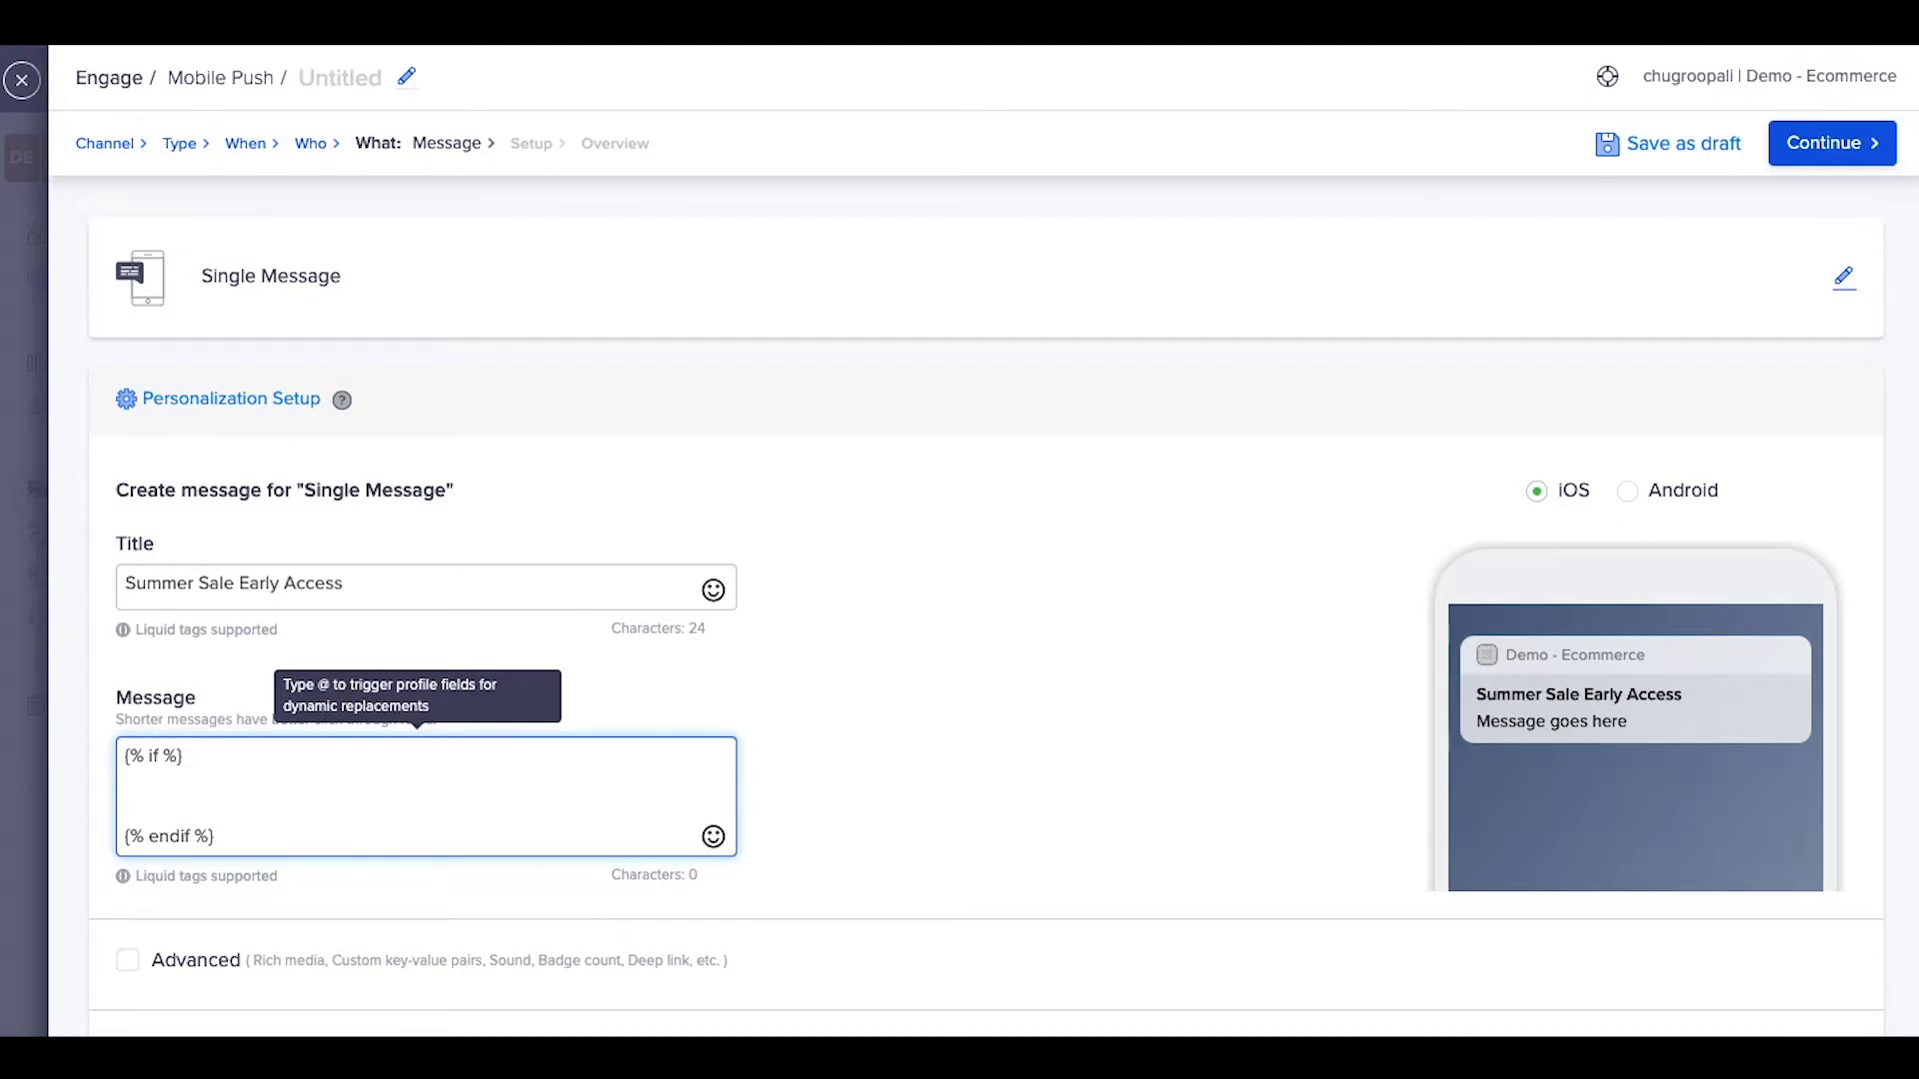
type("prp")
left_click(191, 804)
type(". ")
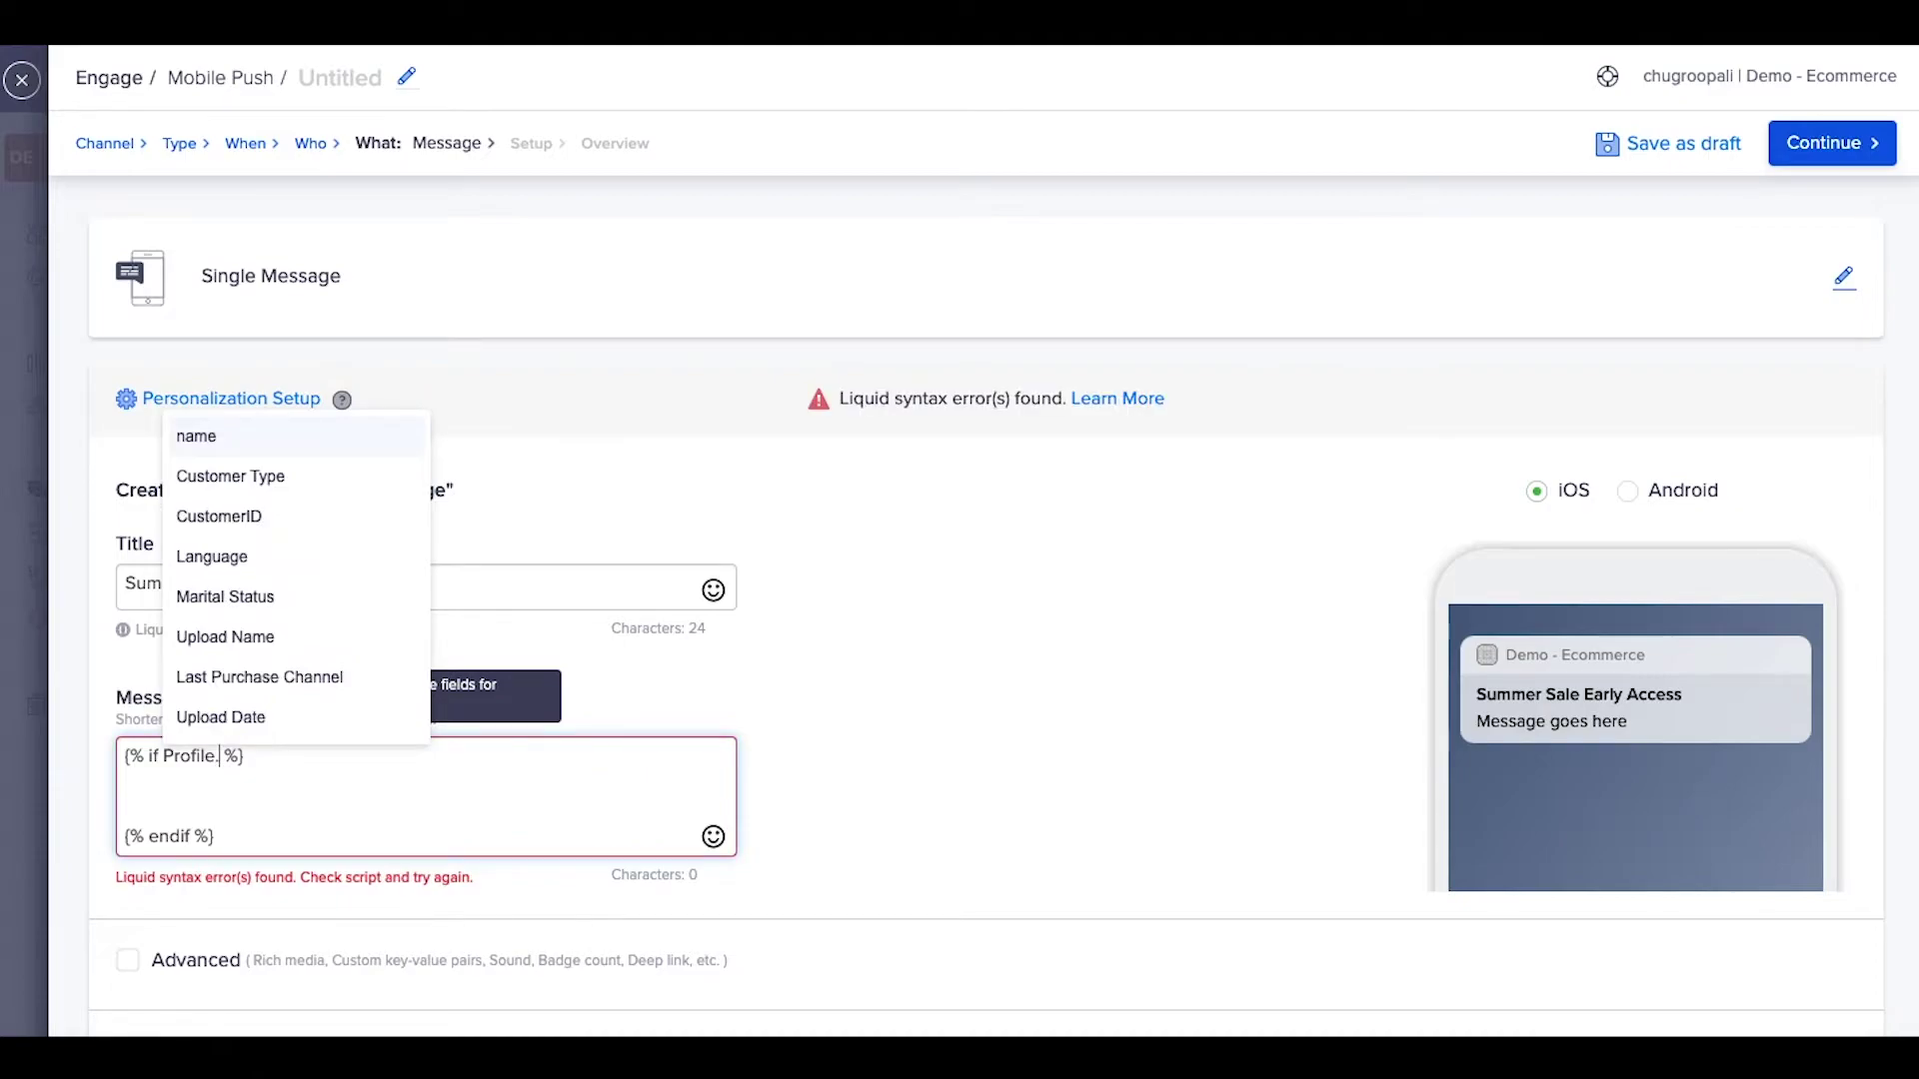
type("custom")
left_click(220, 795)
type("==")
type(" \"Member")
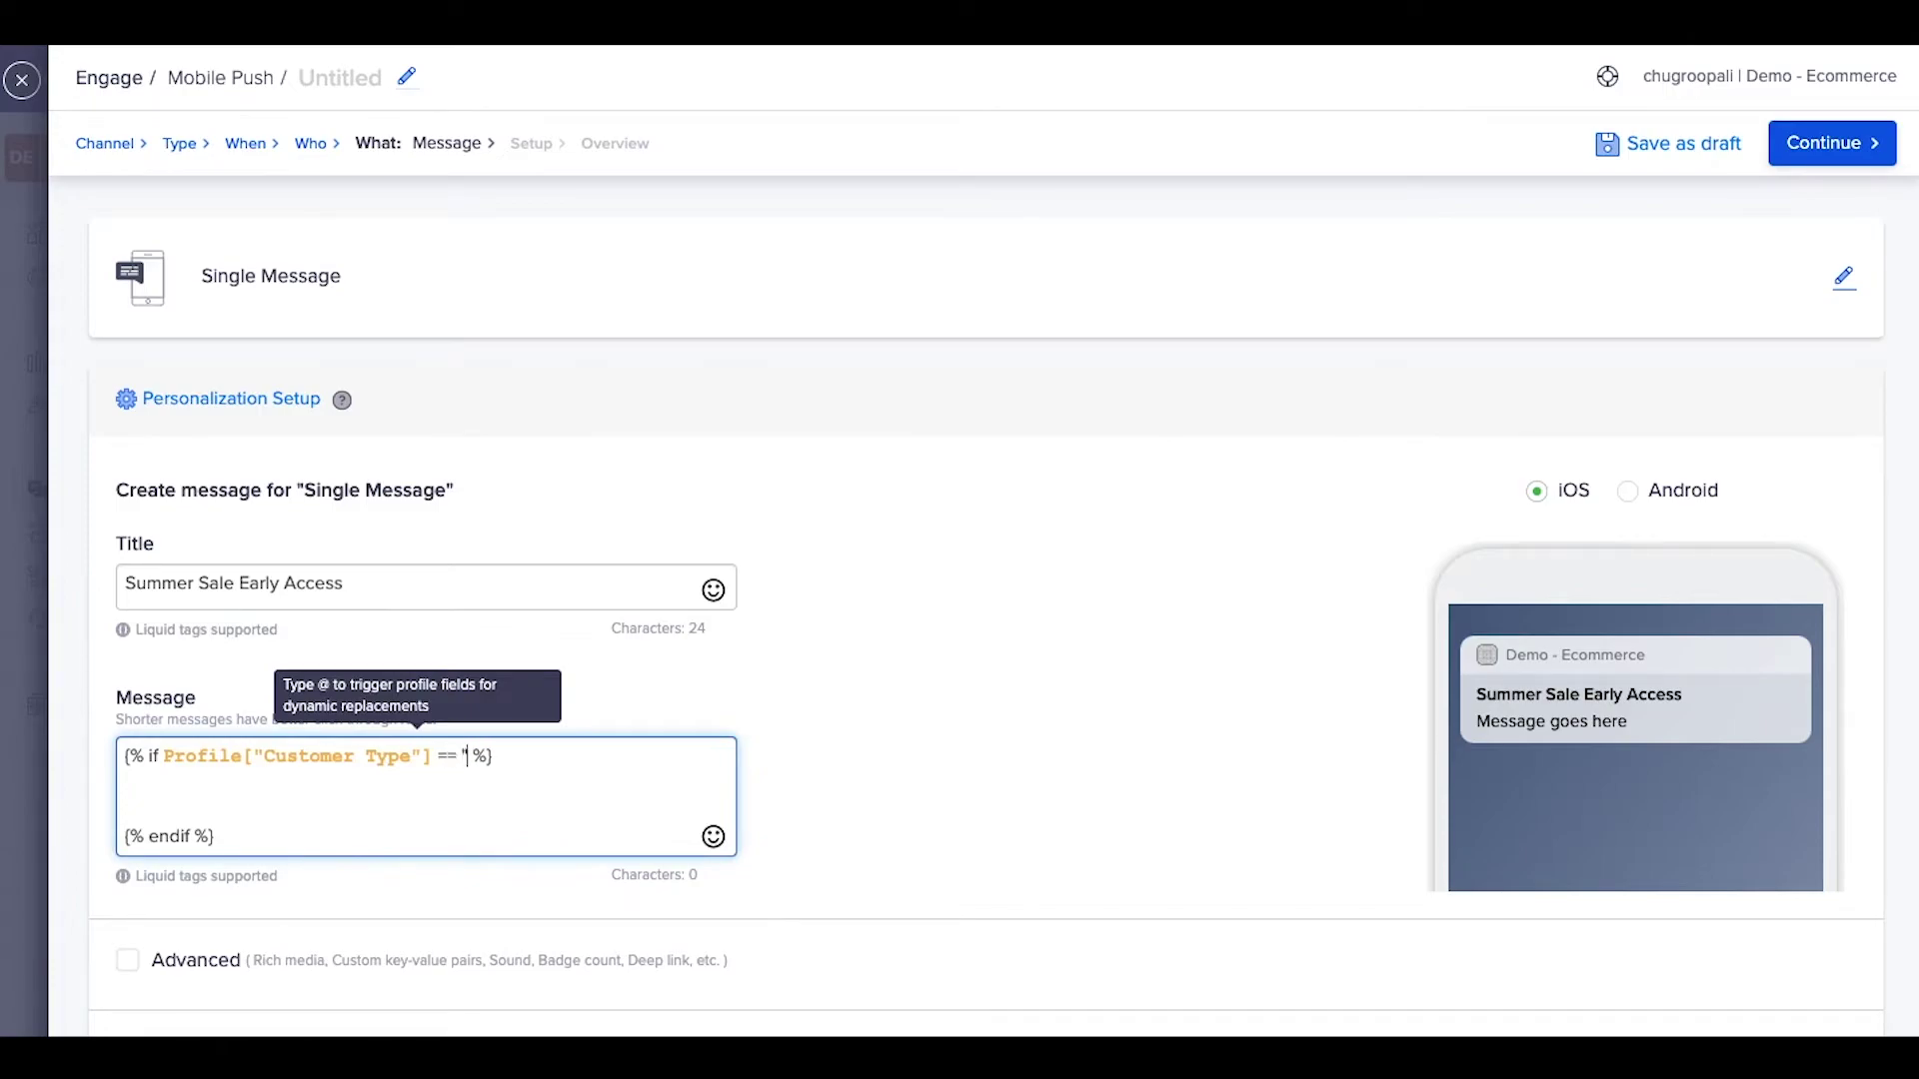
type("\"")
Add the member text "Access the summer sale ahead of the rush! 72-hour pre sale for loyalty club members only!" below the if tag
key("End")
key("Return")
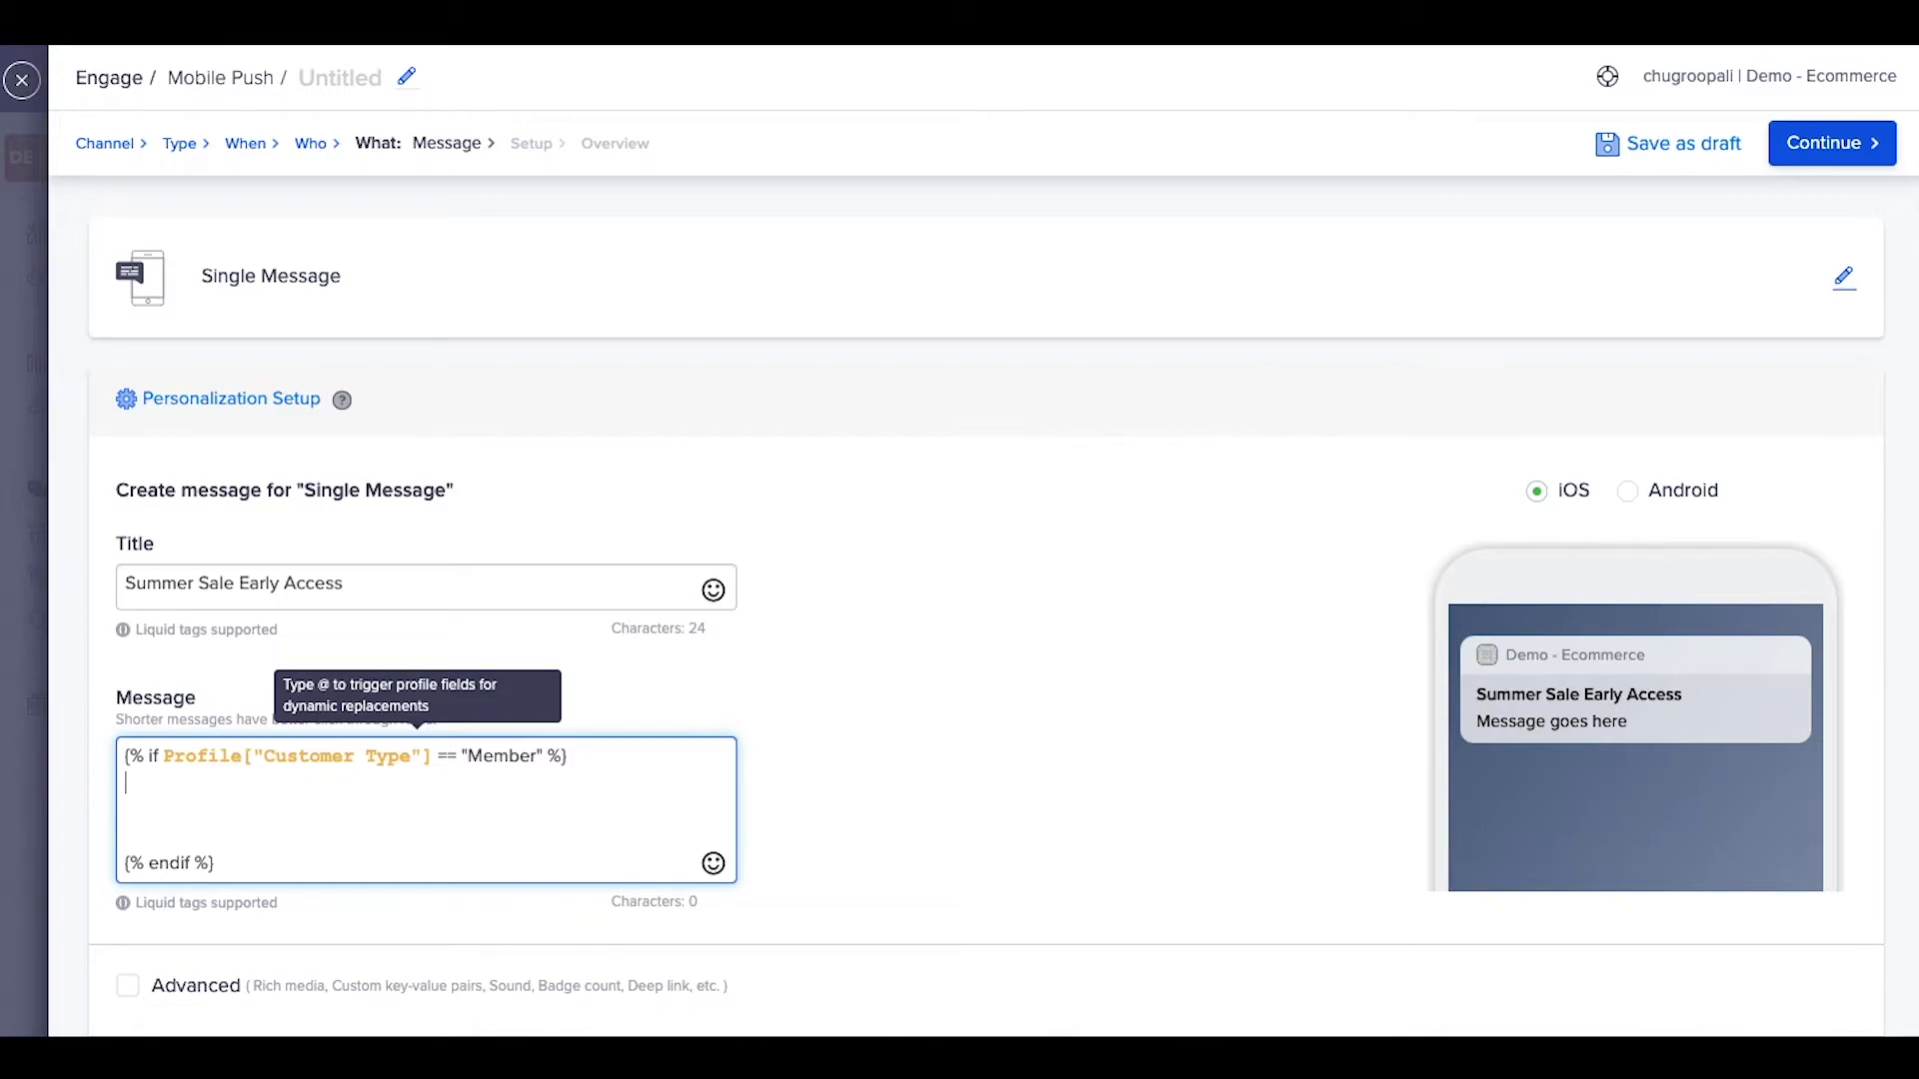
type("Access the summer sale ahead of the rush! 72-hour pre sale for loyalty club members only!")
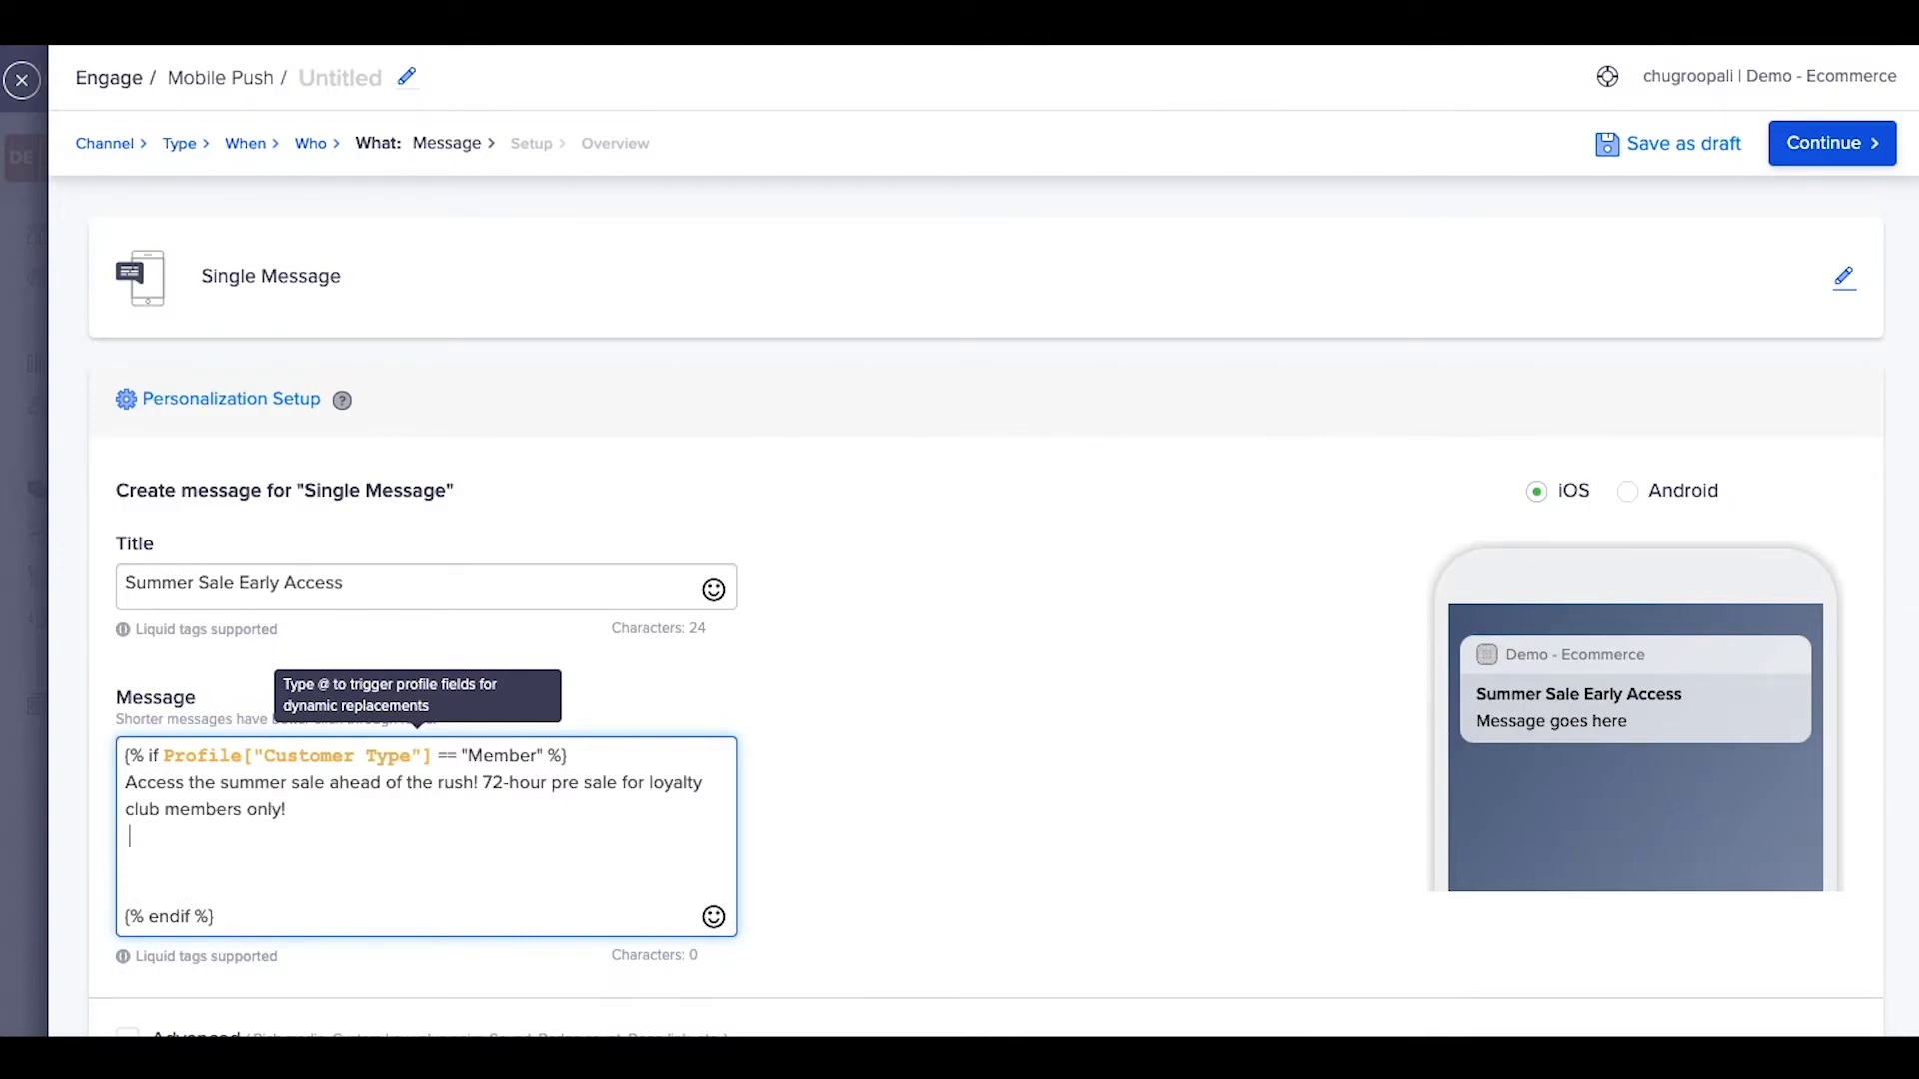
Add an else branch with the text "Access the summer sale ahead of the rush! Join our loyalty club today!"
type("{%els")
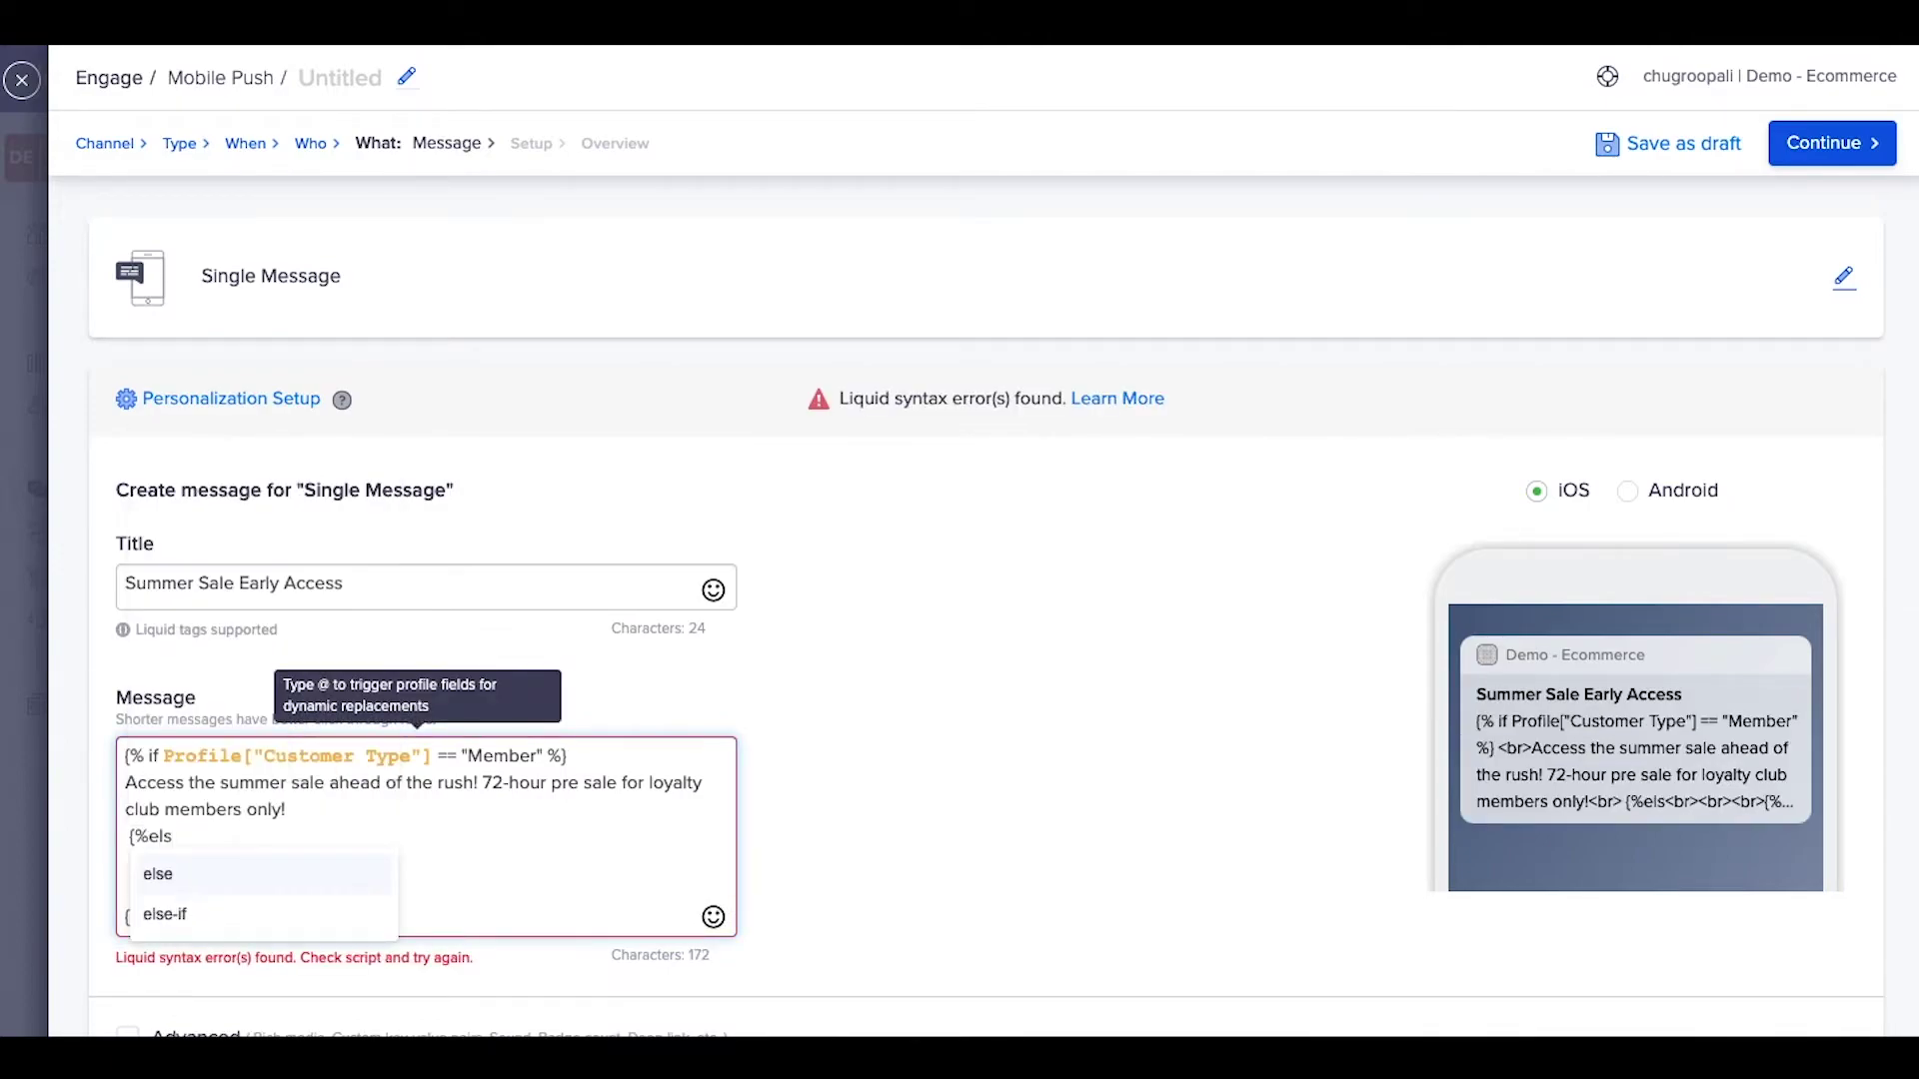
key("Return")
key("Return")
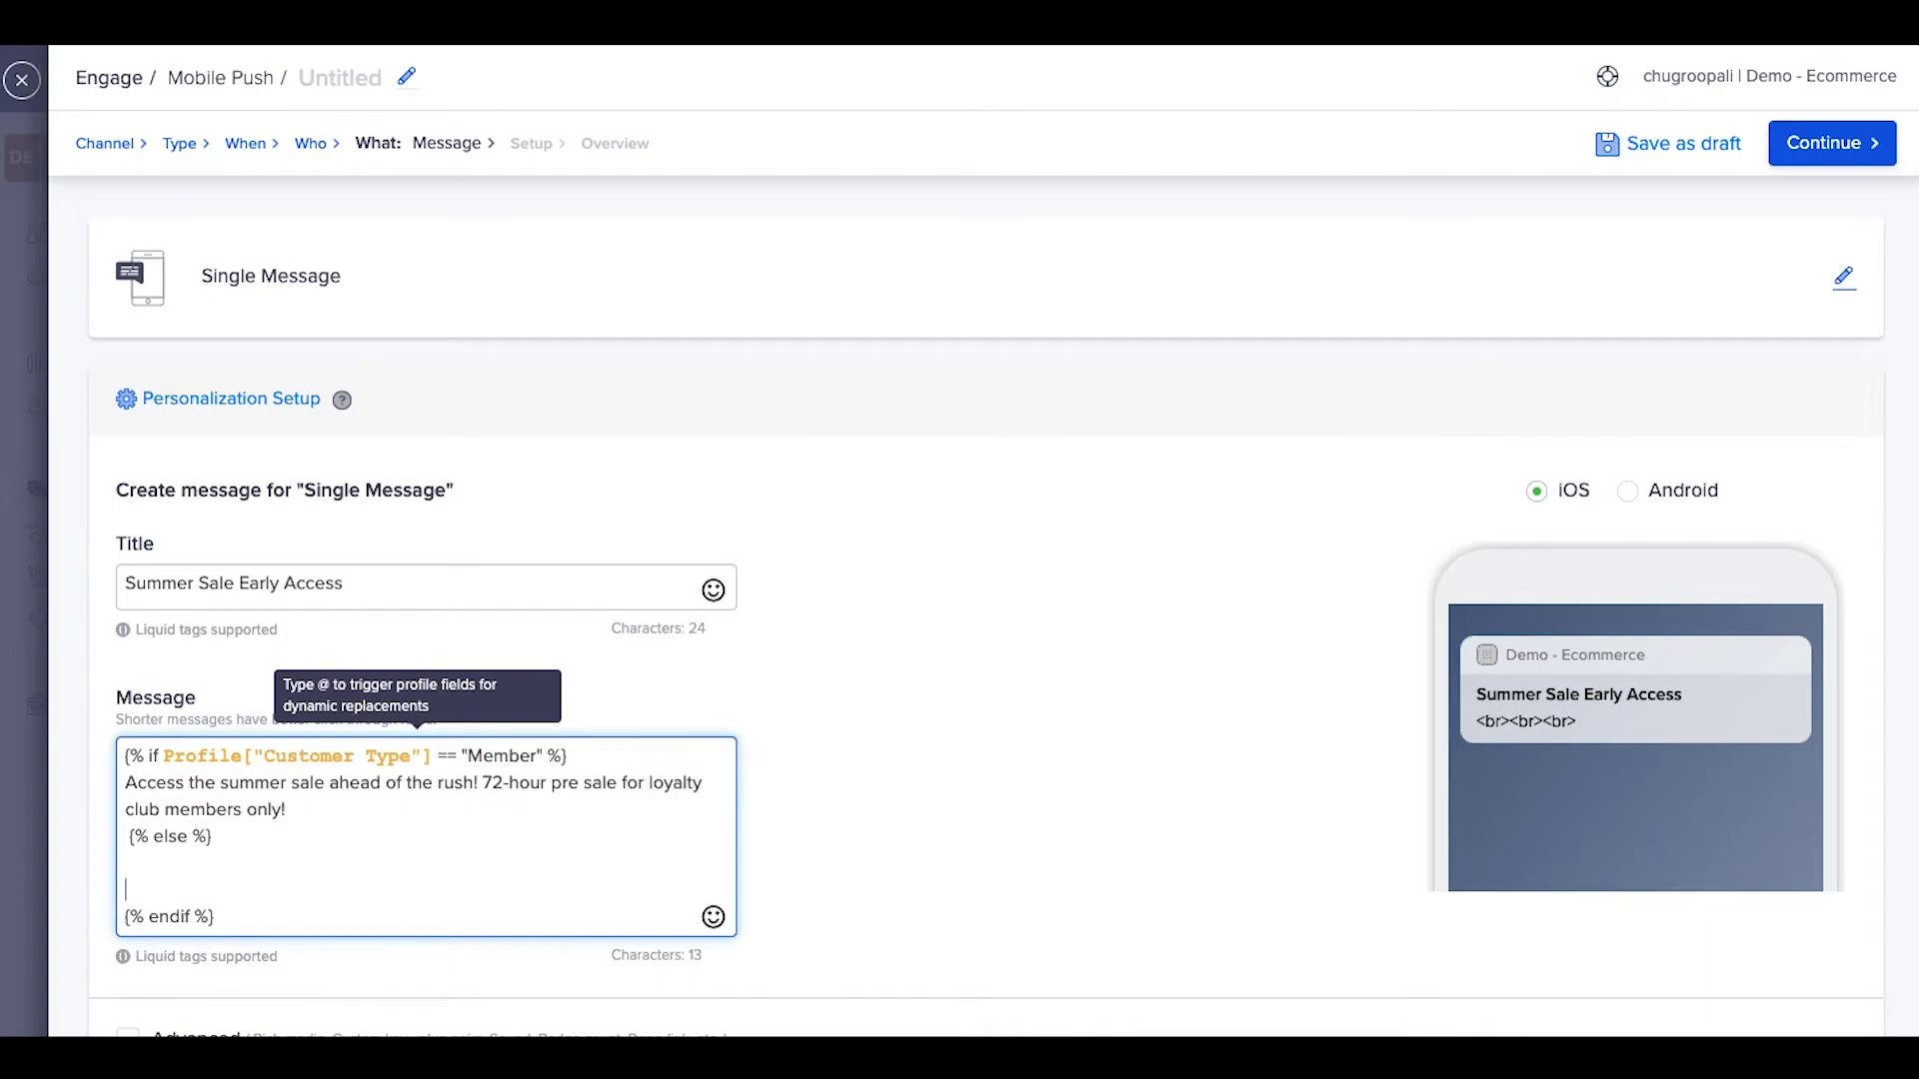
type("Access the summer sale ahead of the rush! Join our loyalty club today!")
Remove the blank lines between the else text and the endif tag
key("Down")
key("Down")
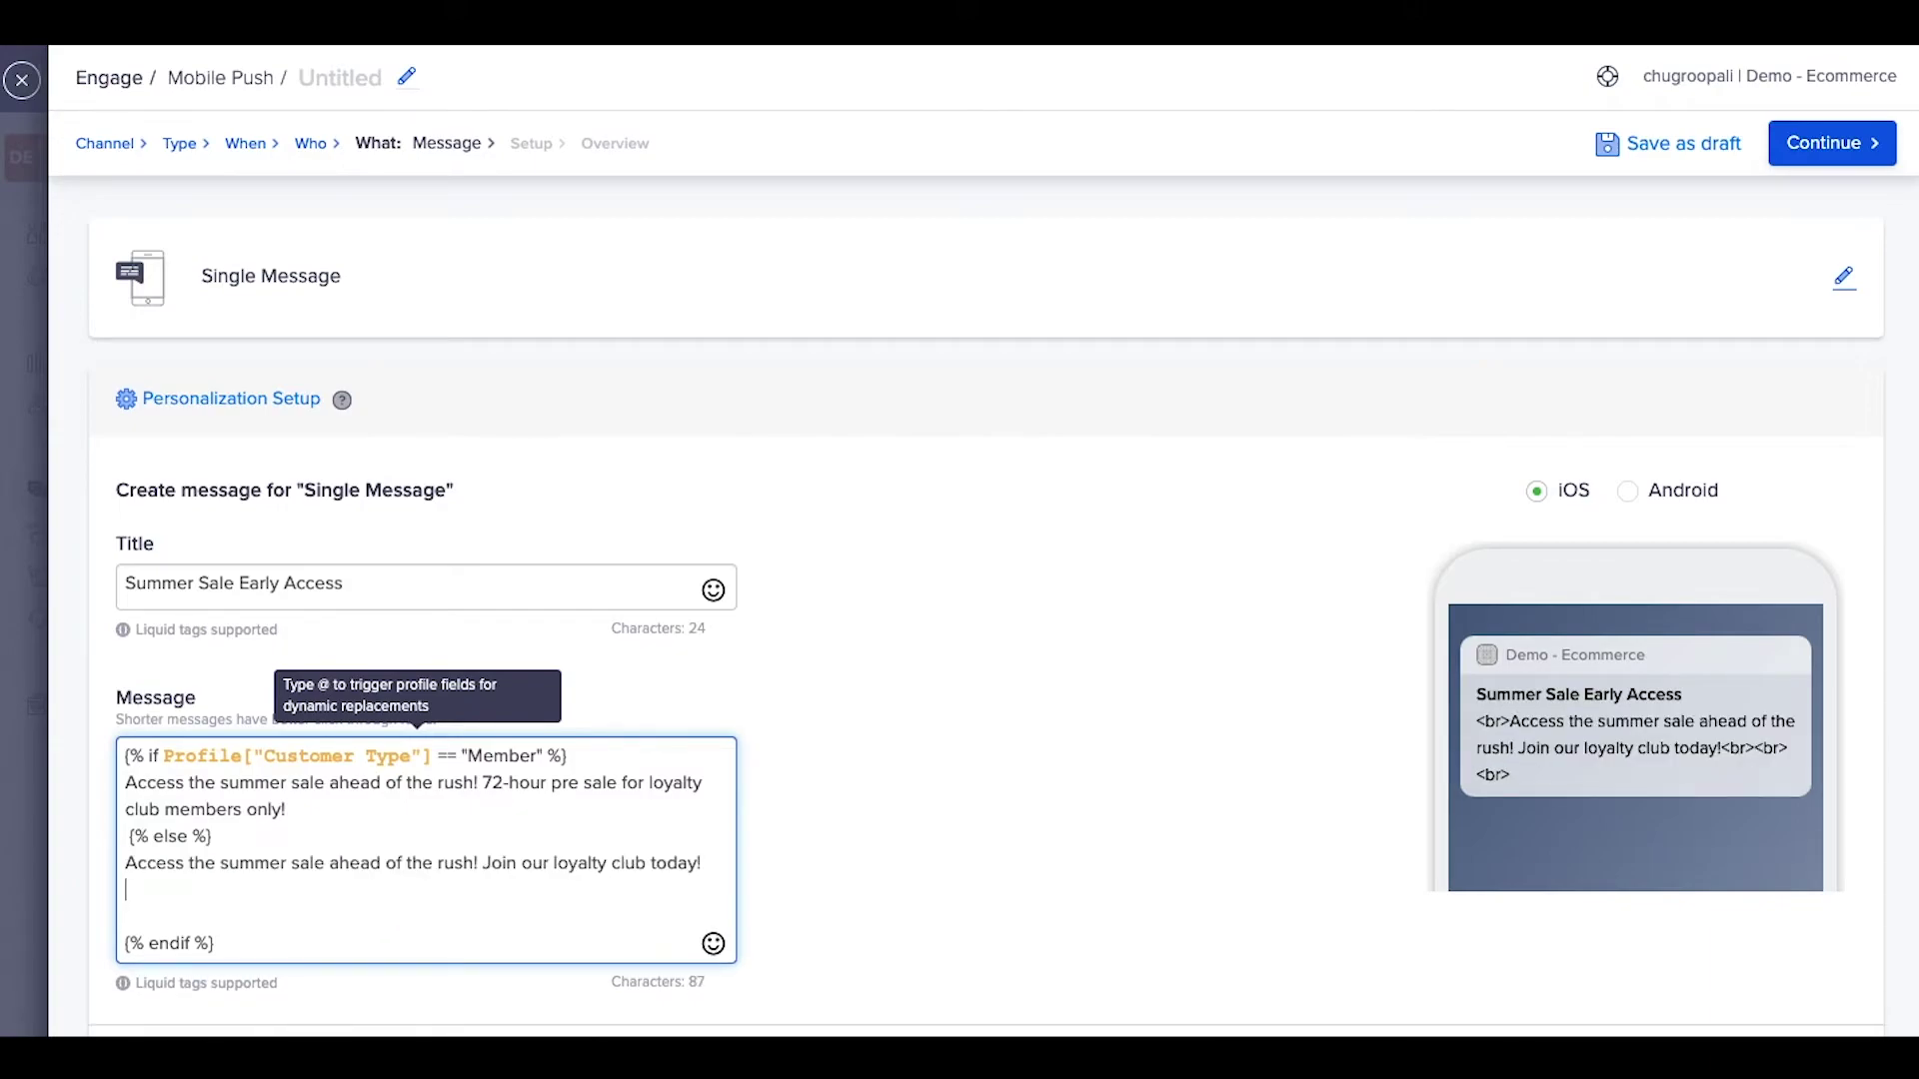
key("BackSpace")
key("BackSpace")
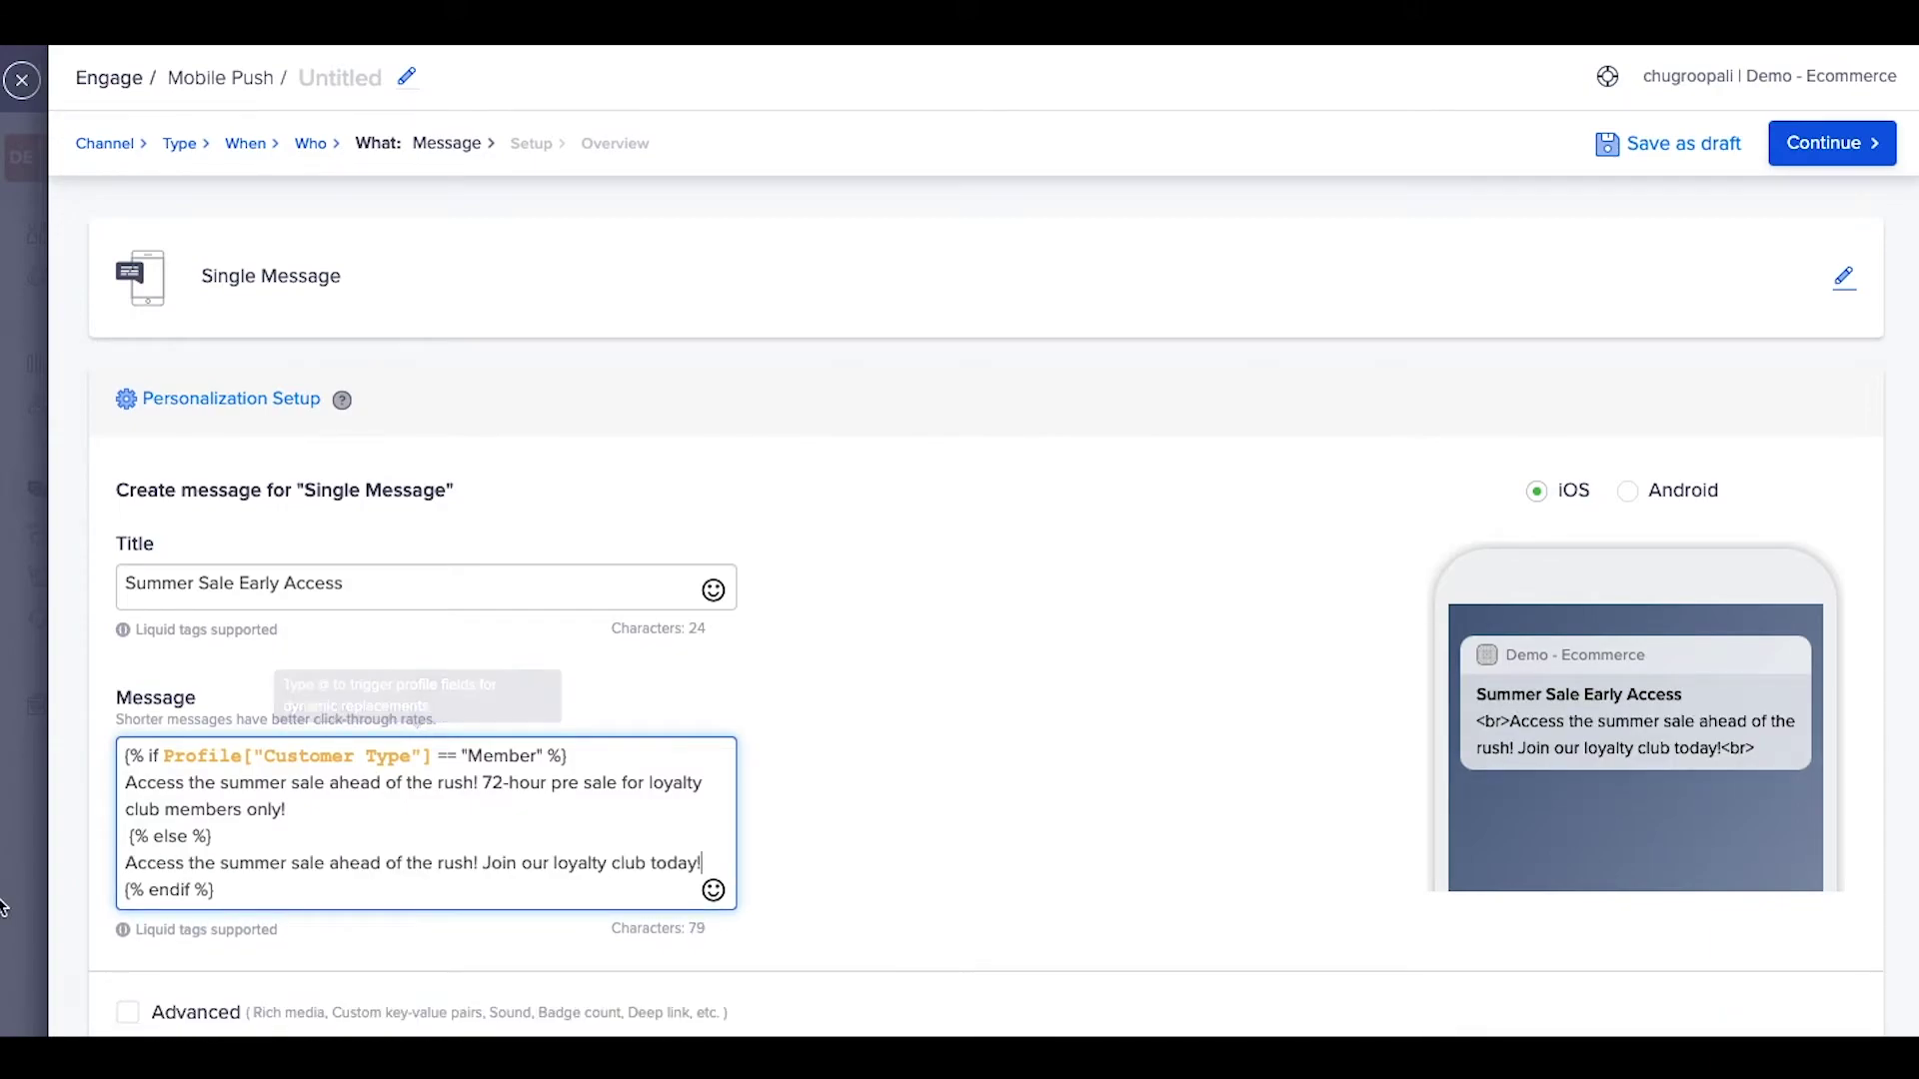
key("Return")
key("Return")
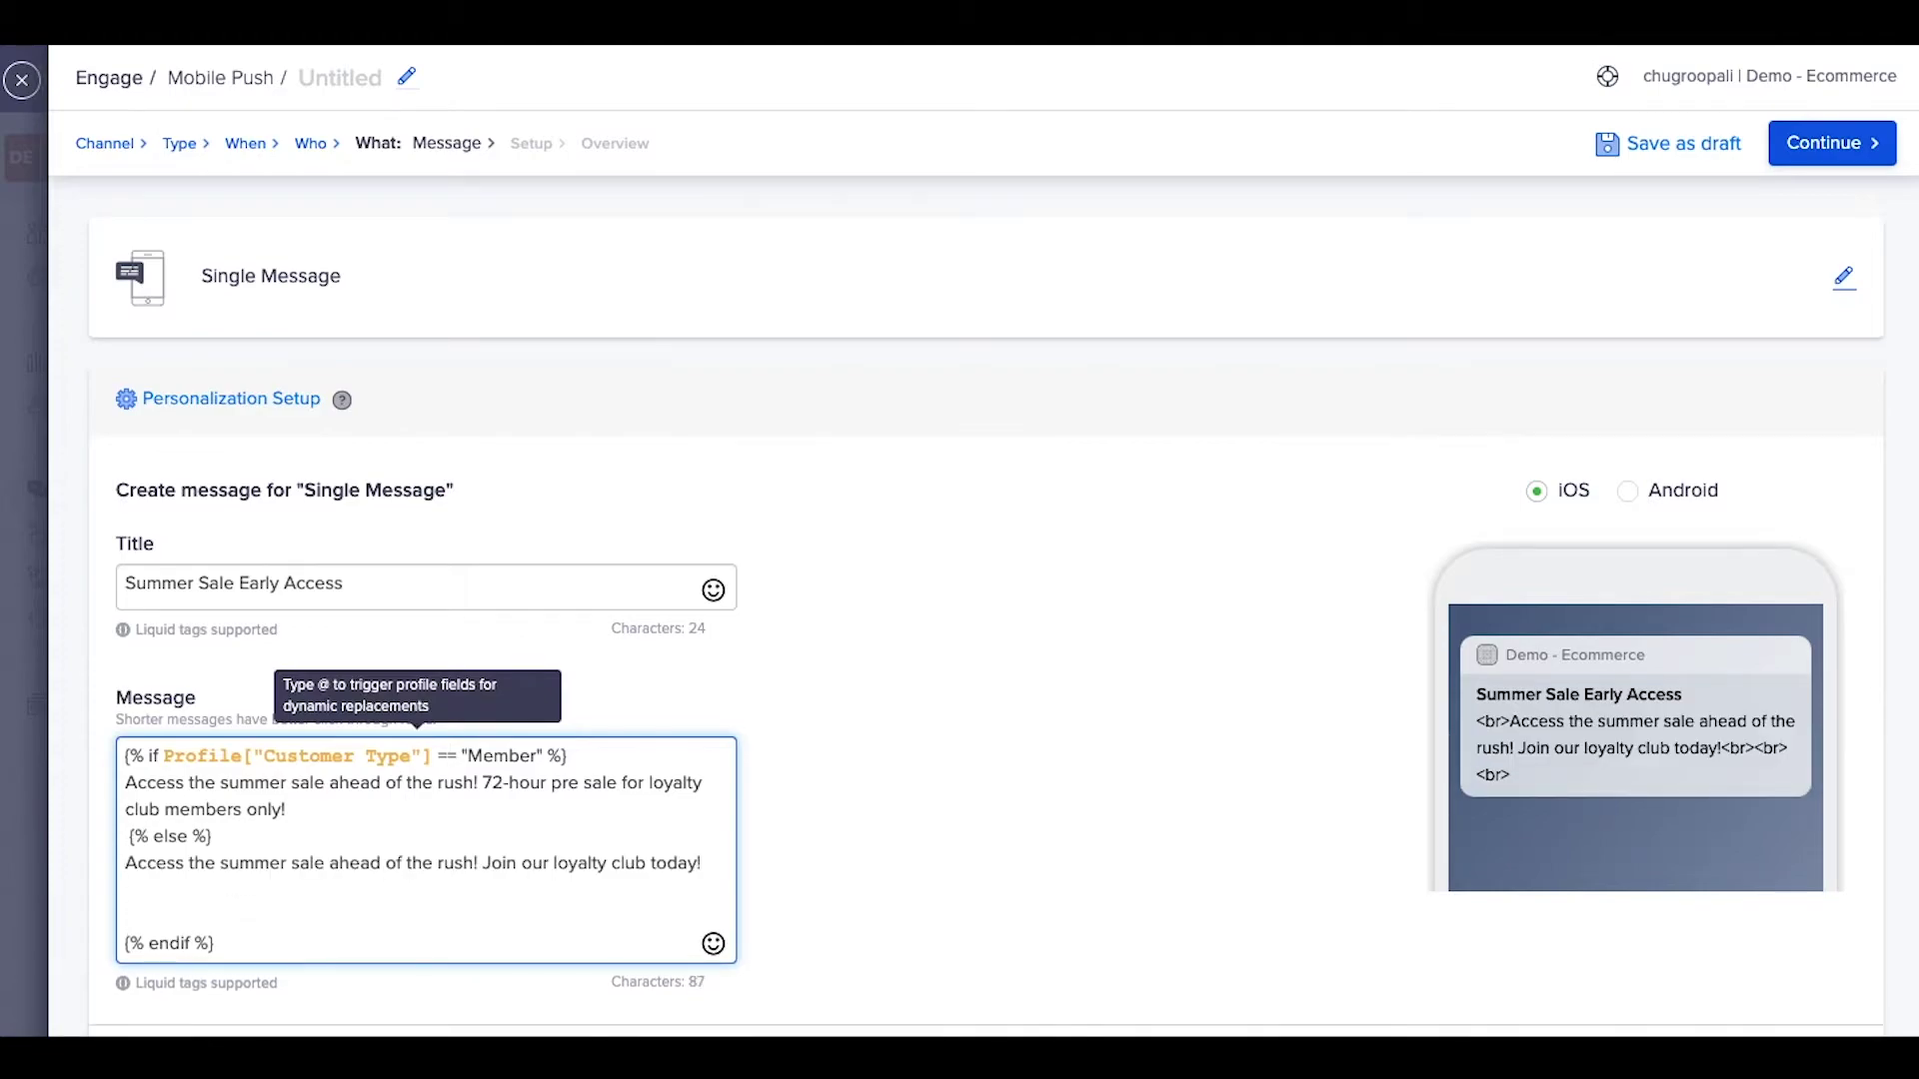
key("Down")
key("BackSpace")
key("BackSpace")
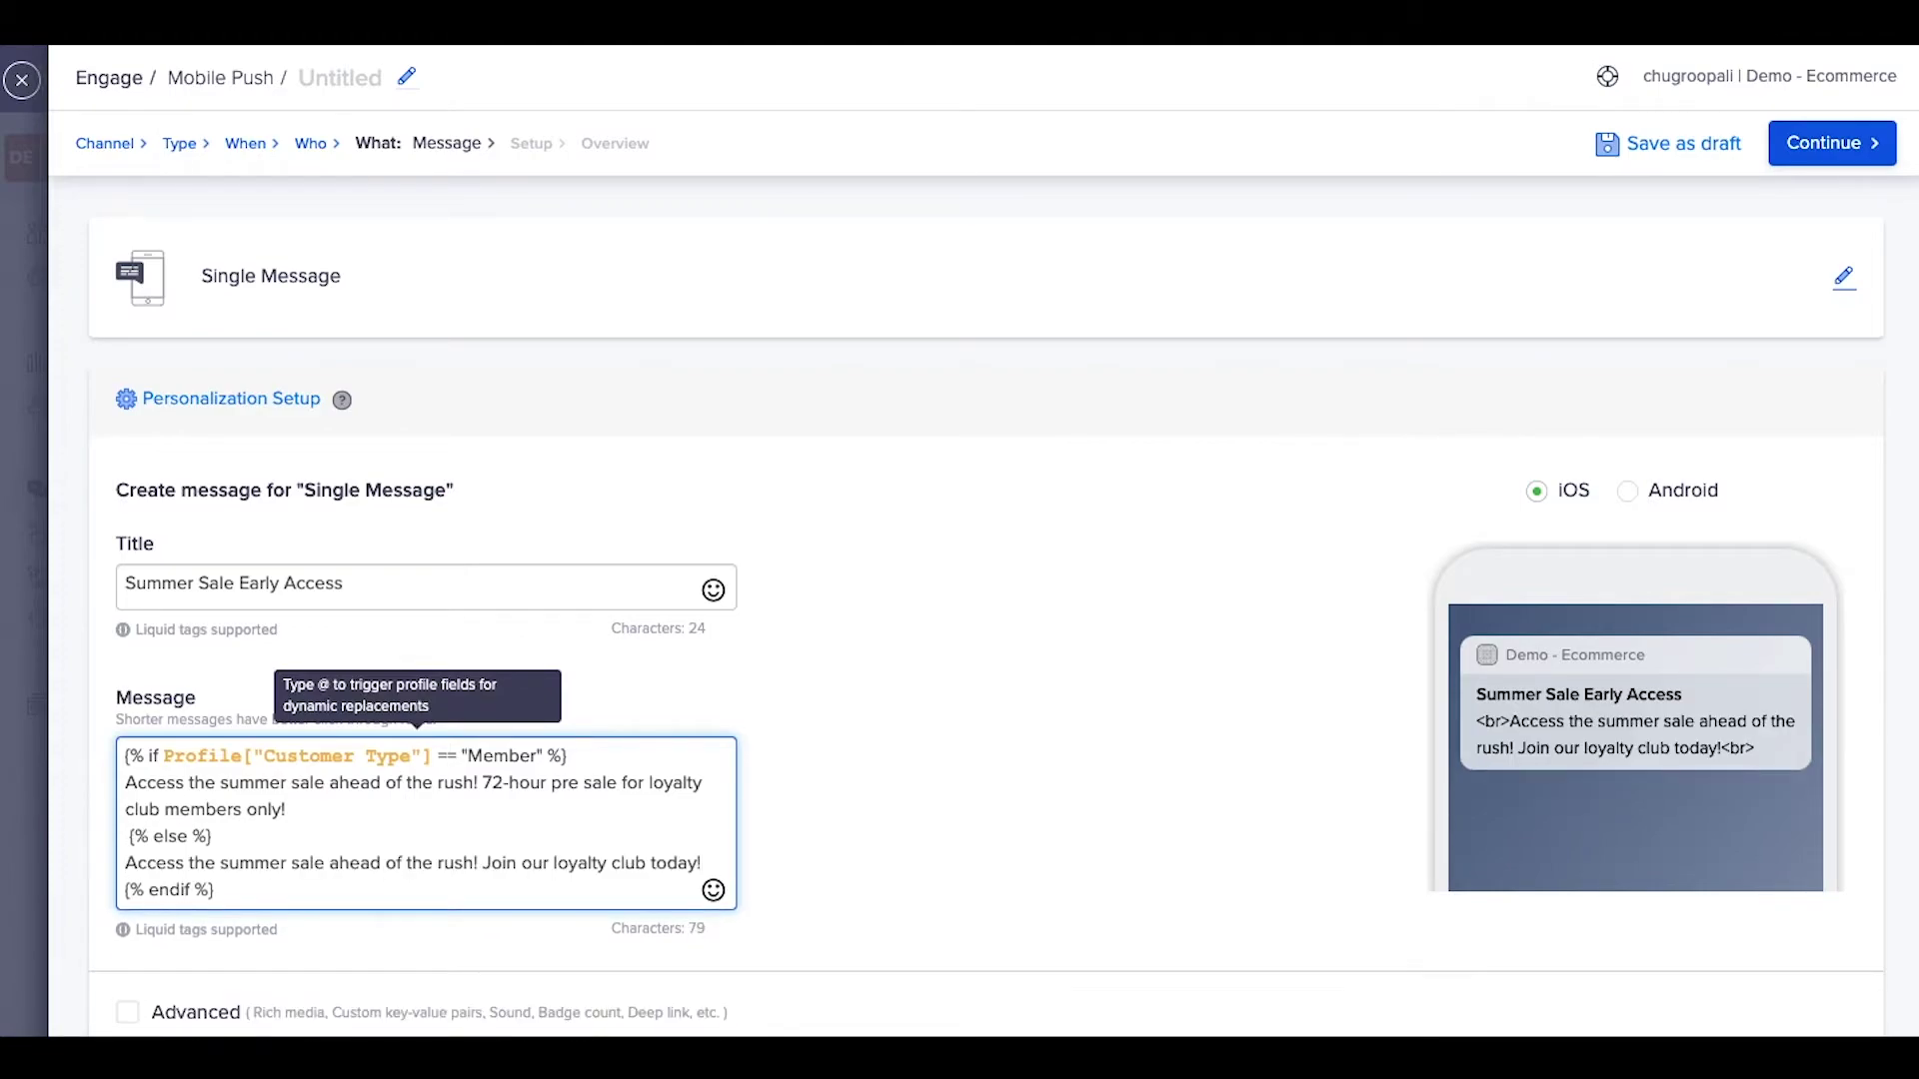
Join the else tag and its text onto the end of the member message line
left_click(131, 838)
key("BackSpace")
left_click(118, 837)
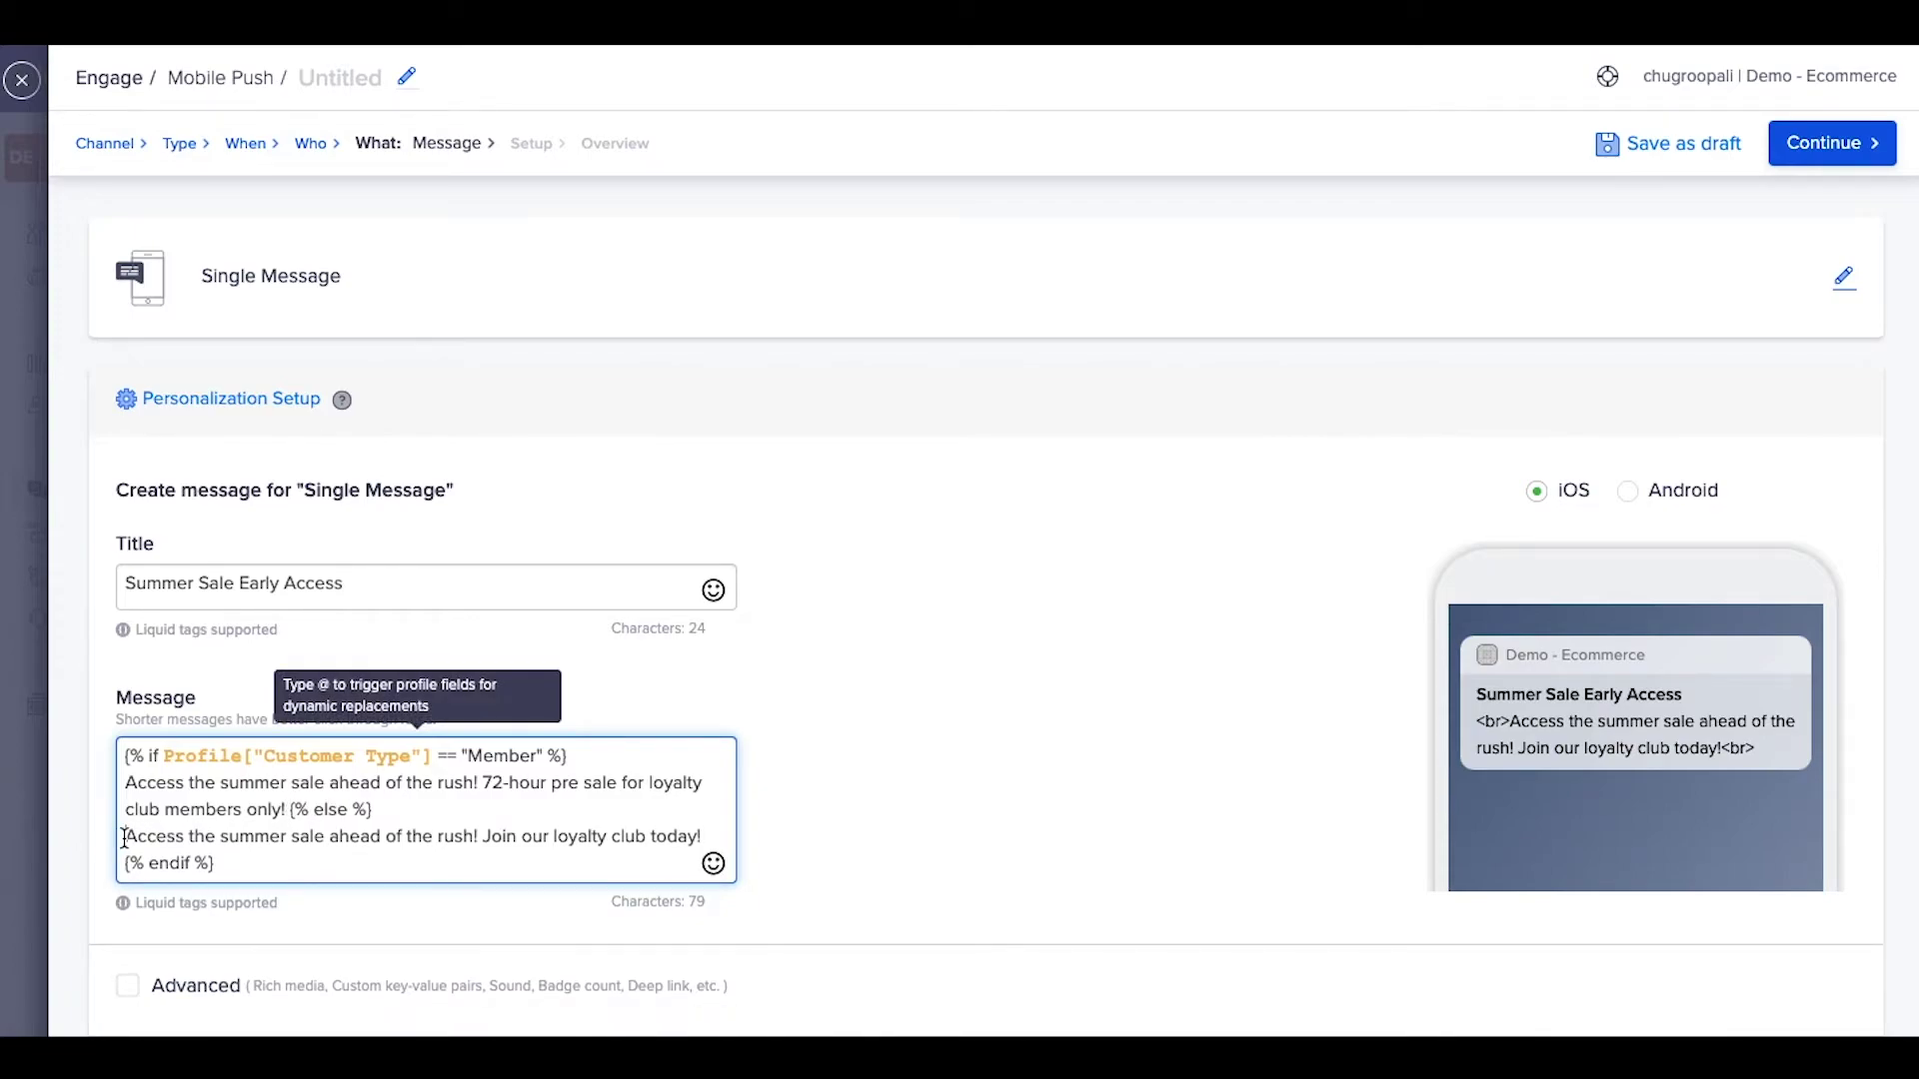
key("BackSpace")
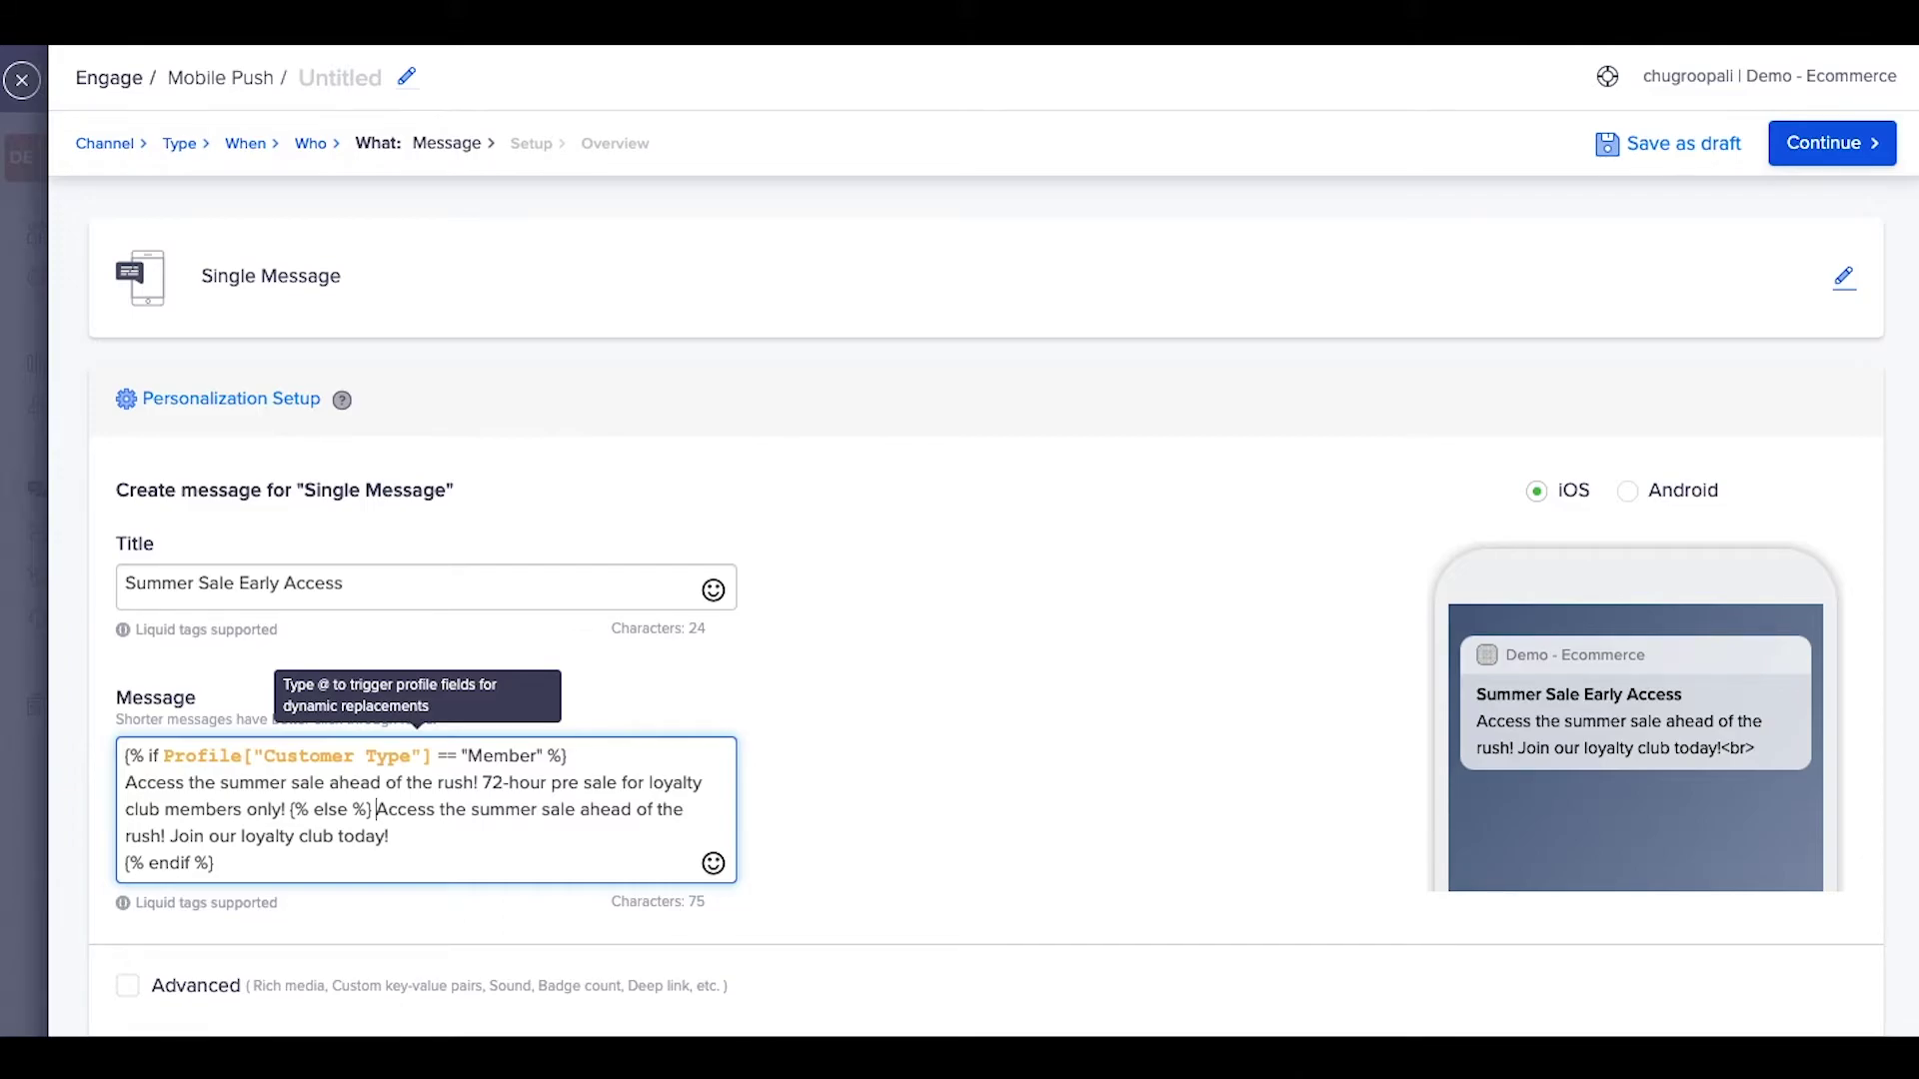
Enable the advanced message options and turn on rich media for iOS
scroll(133, 834, "down", 2)
left_click(133, 835)
scroll(133, 835, "down", 4)
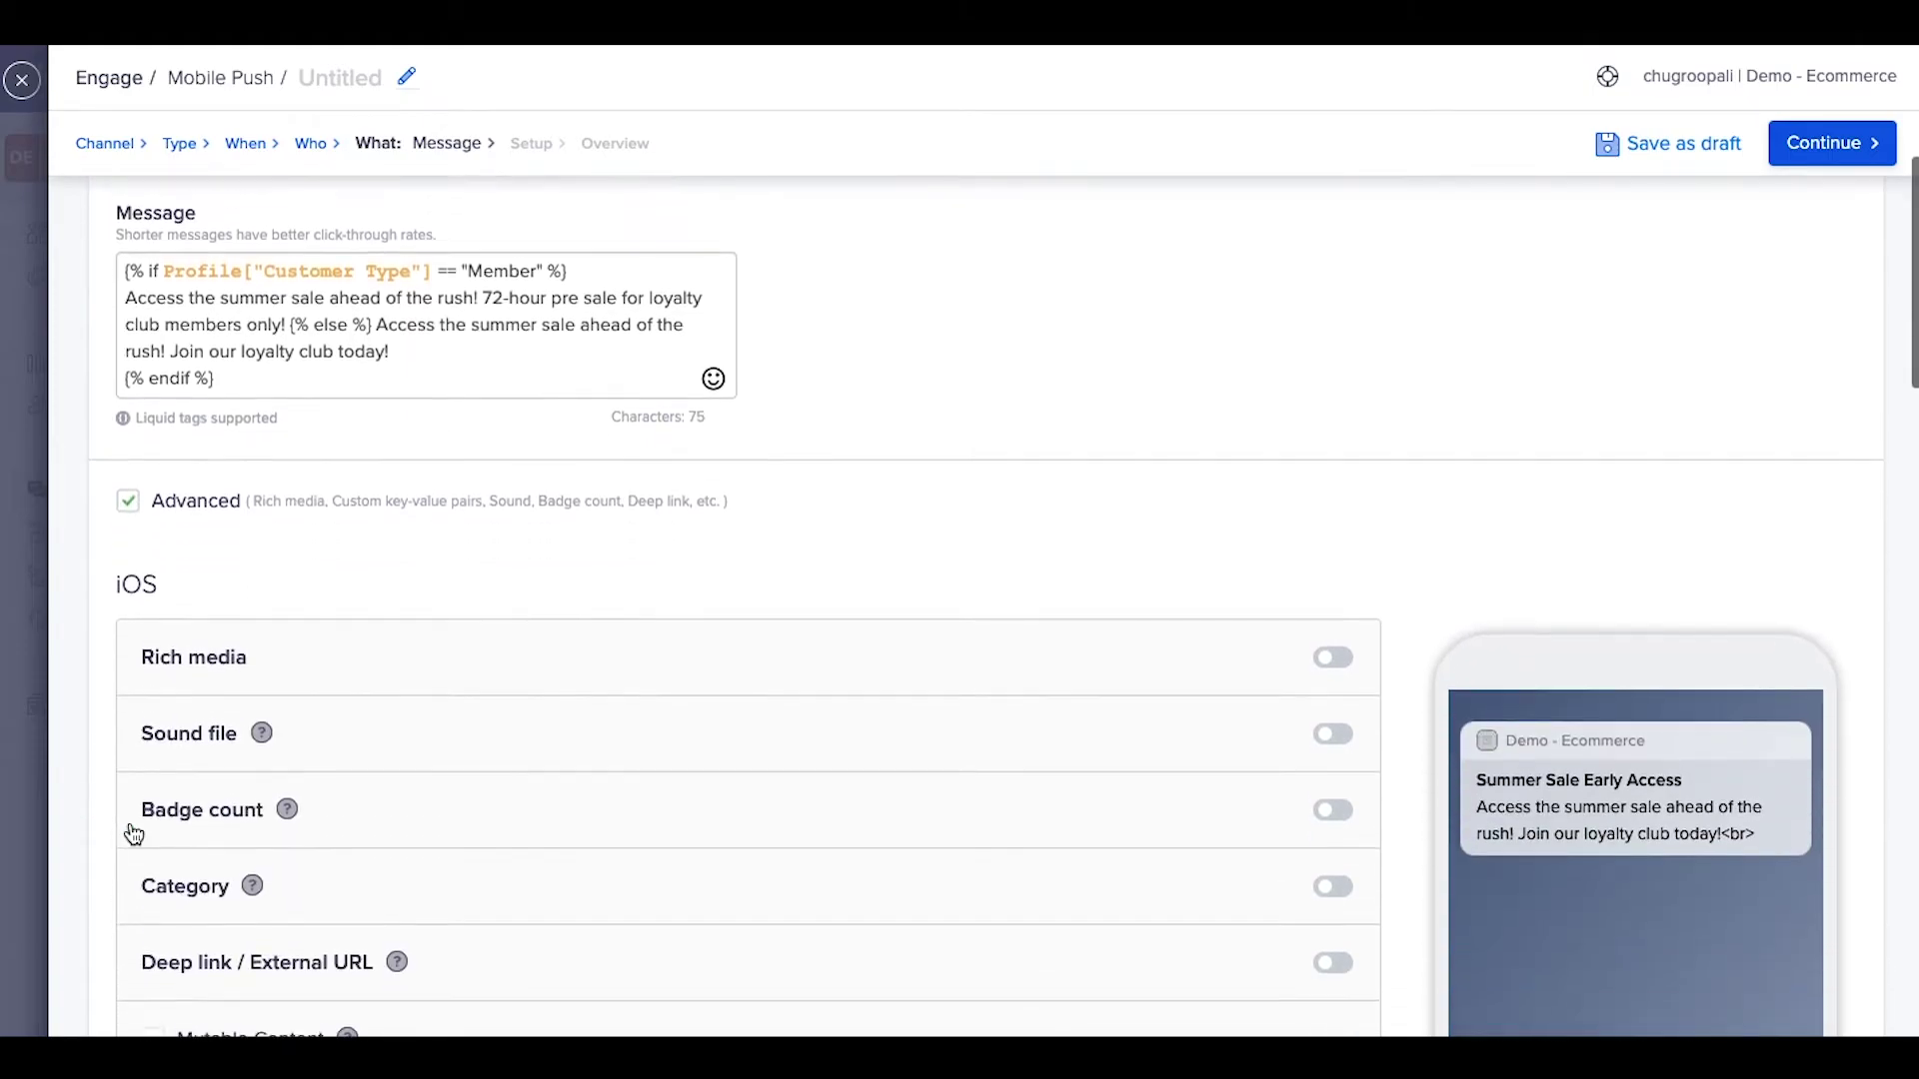
left_click(1347, 662)
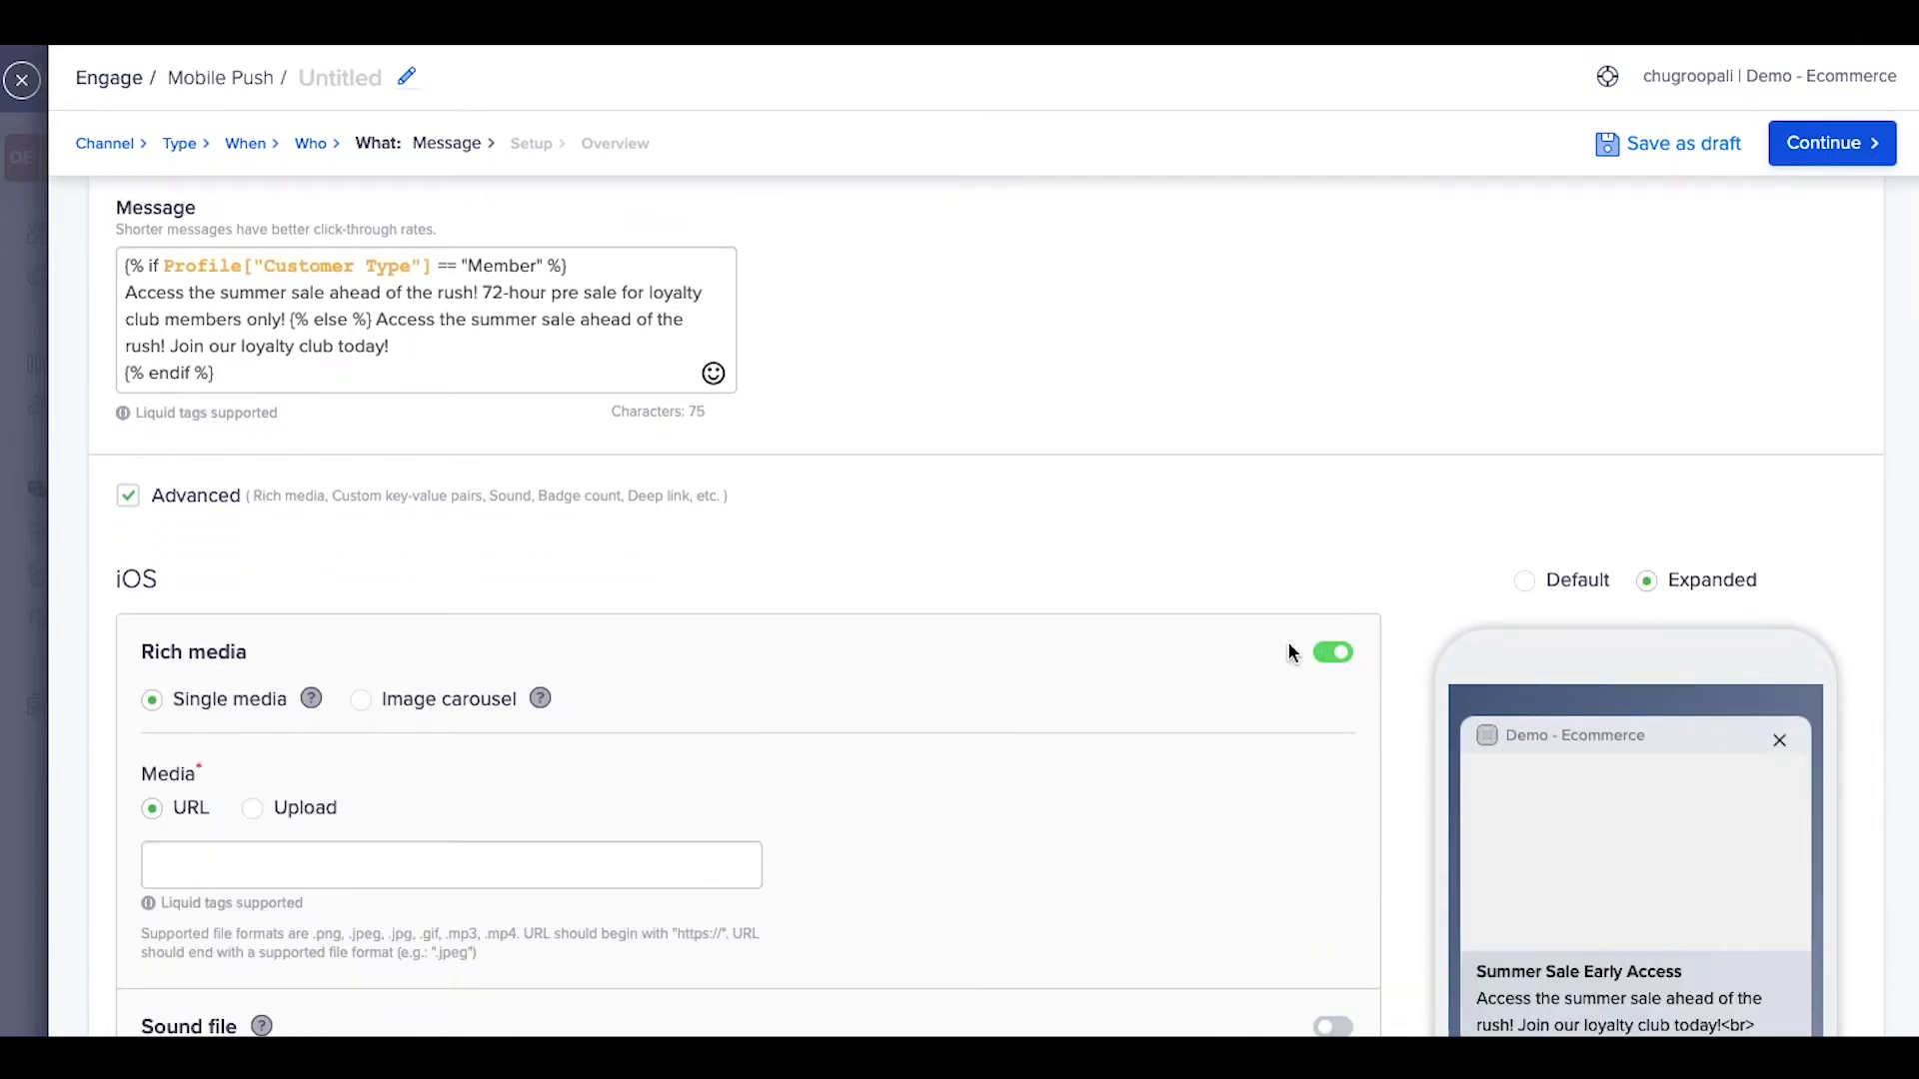
Insert a Liquid if/endif block in the iOS media URL, with a blank line between the two tags
left_click(360, 864)
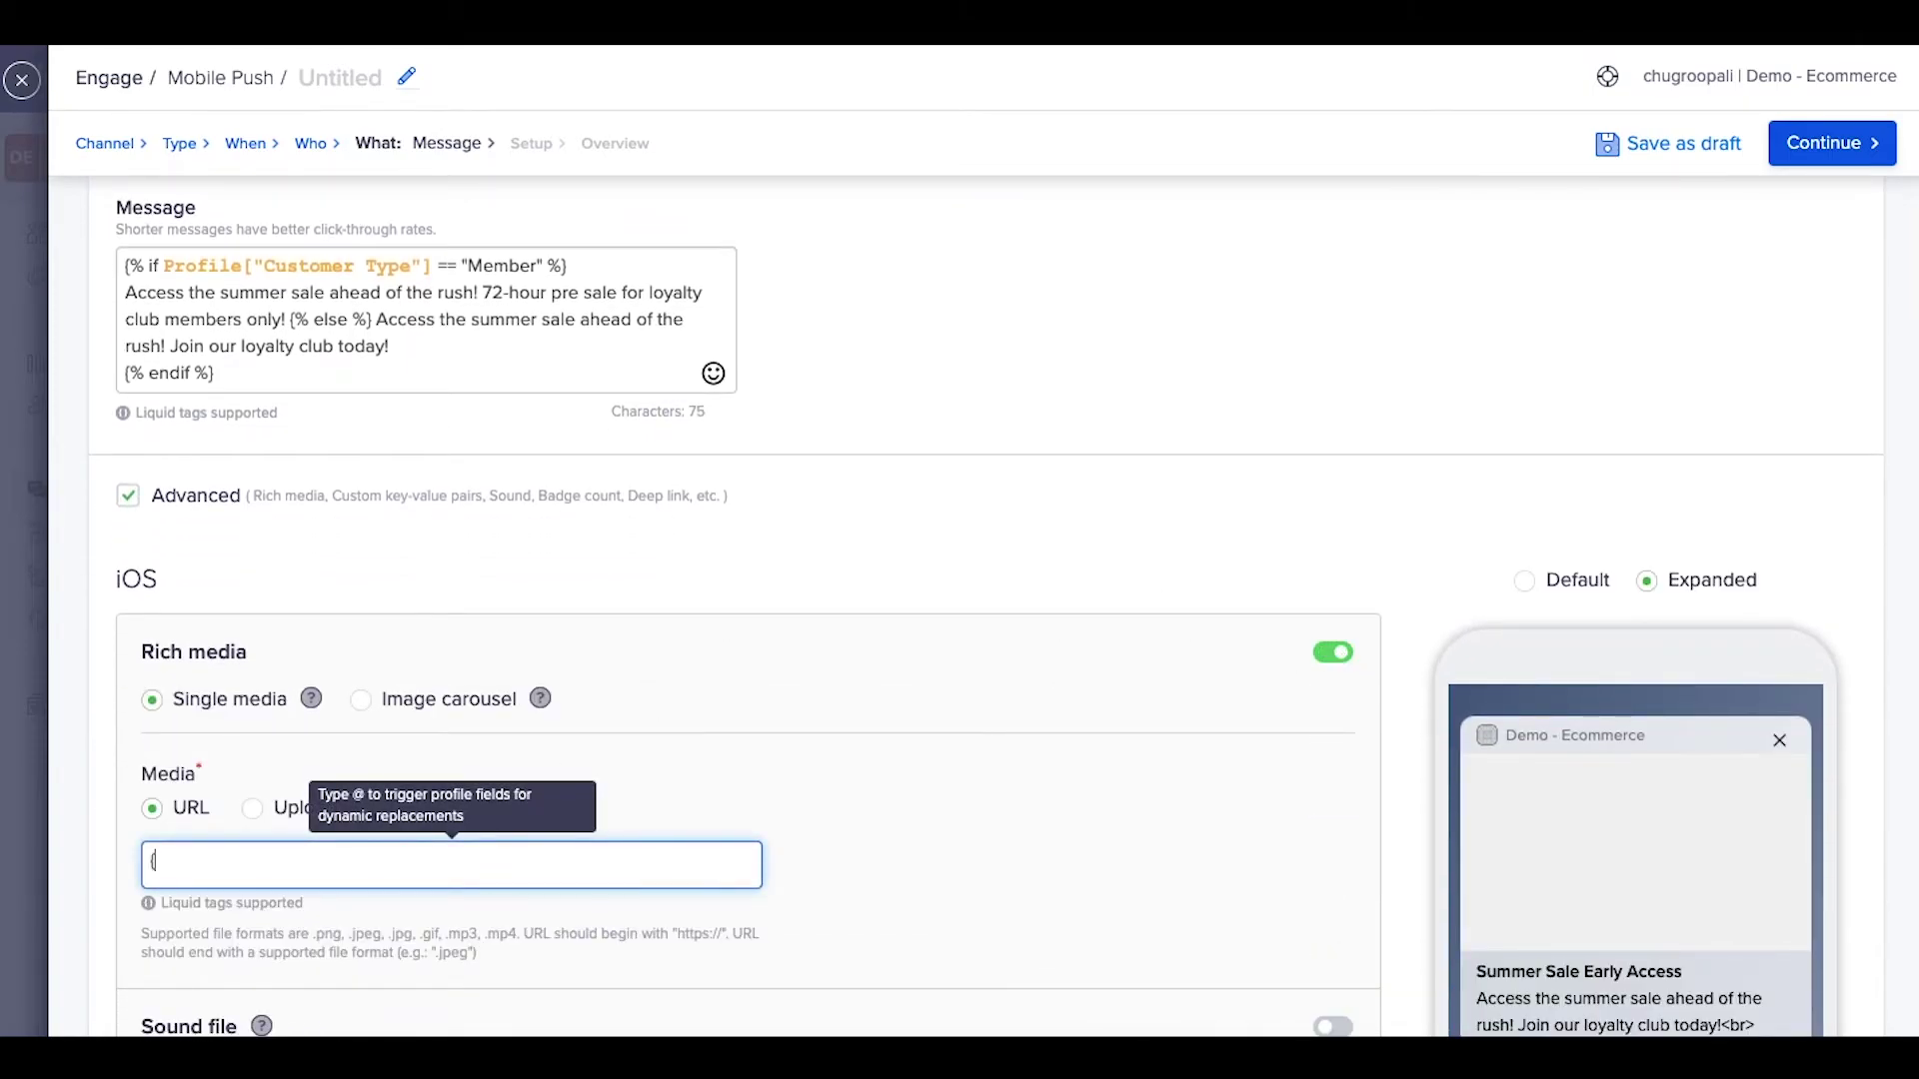
type("{%")
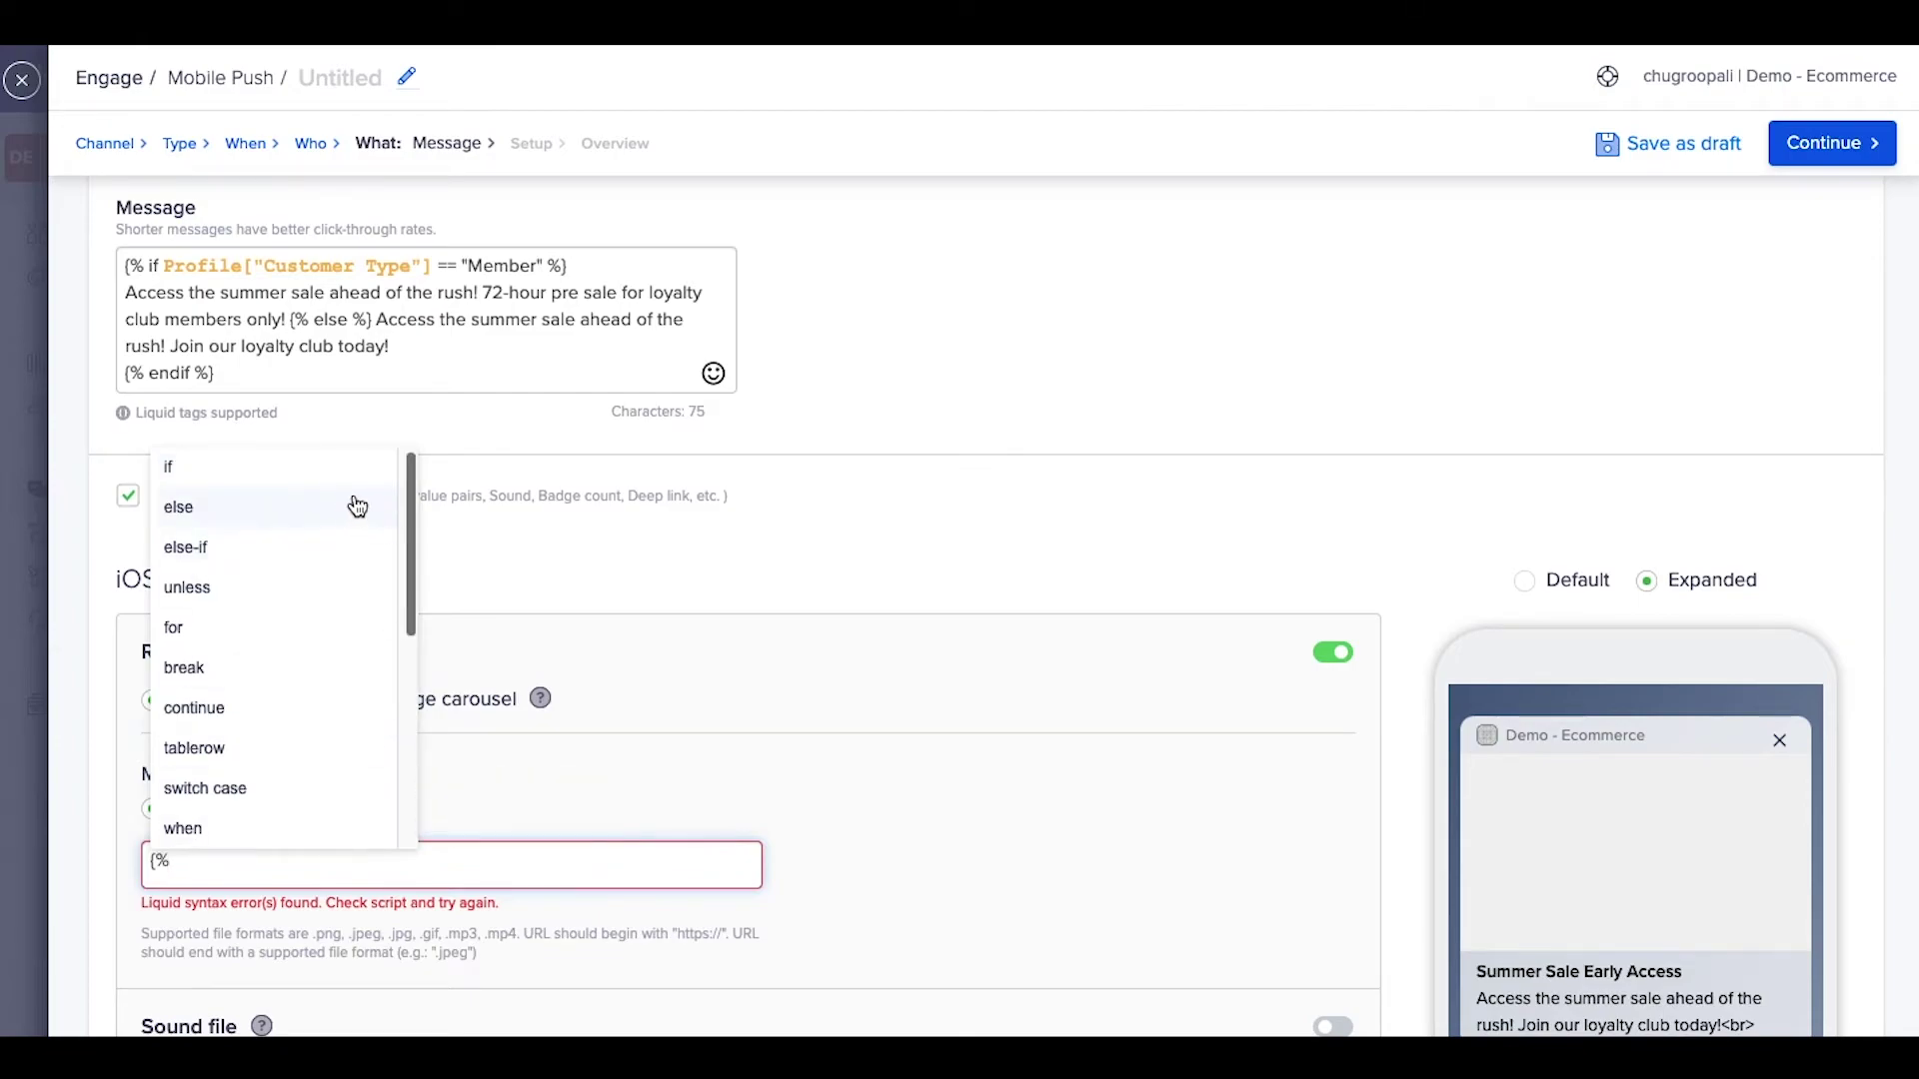
left_click(296, 478)
left_click(207, 873)
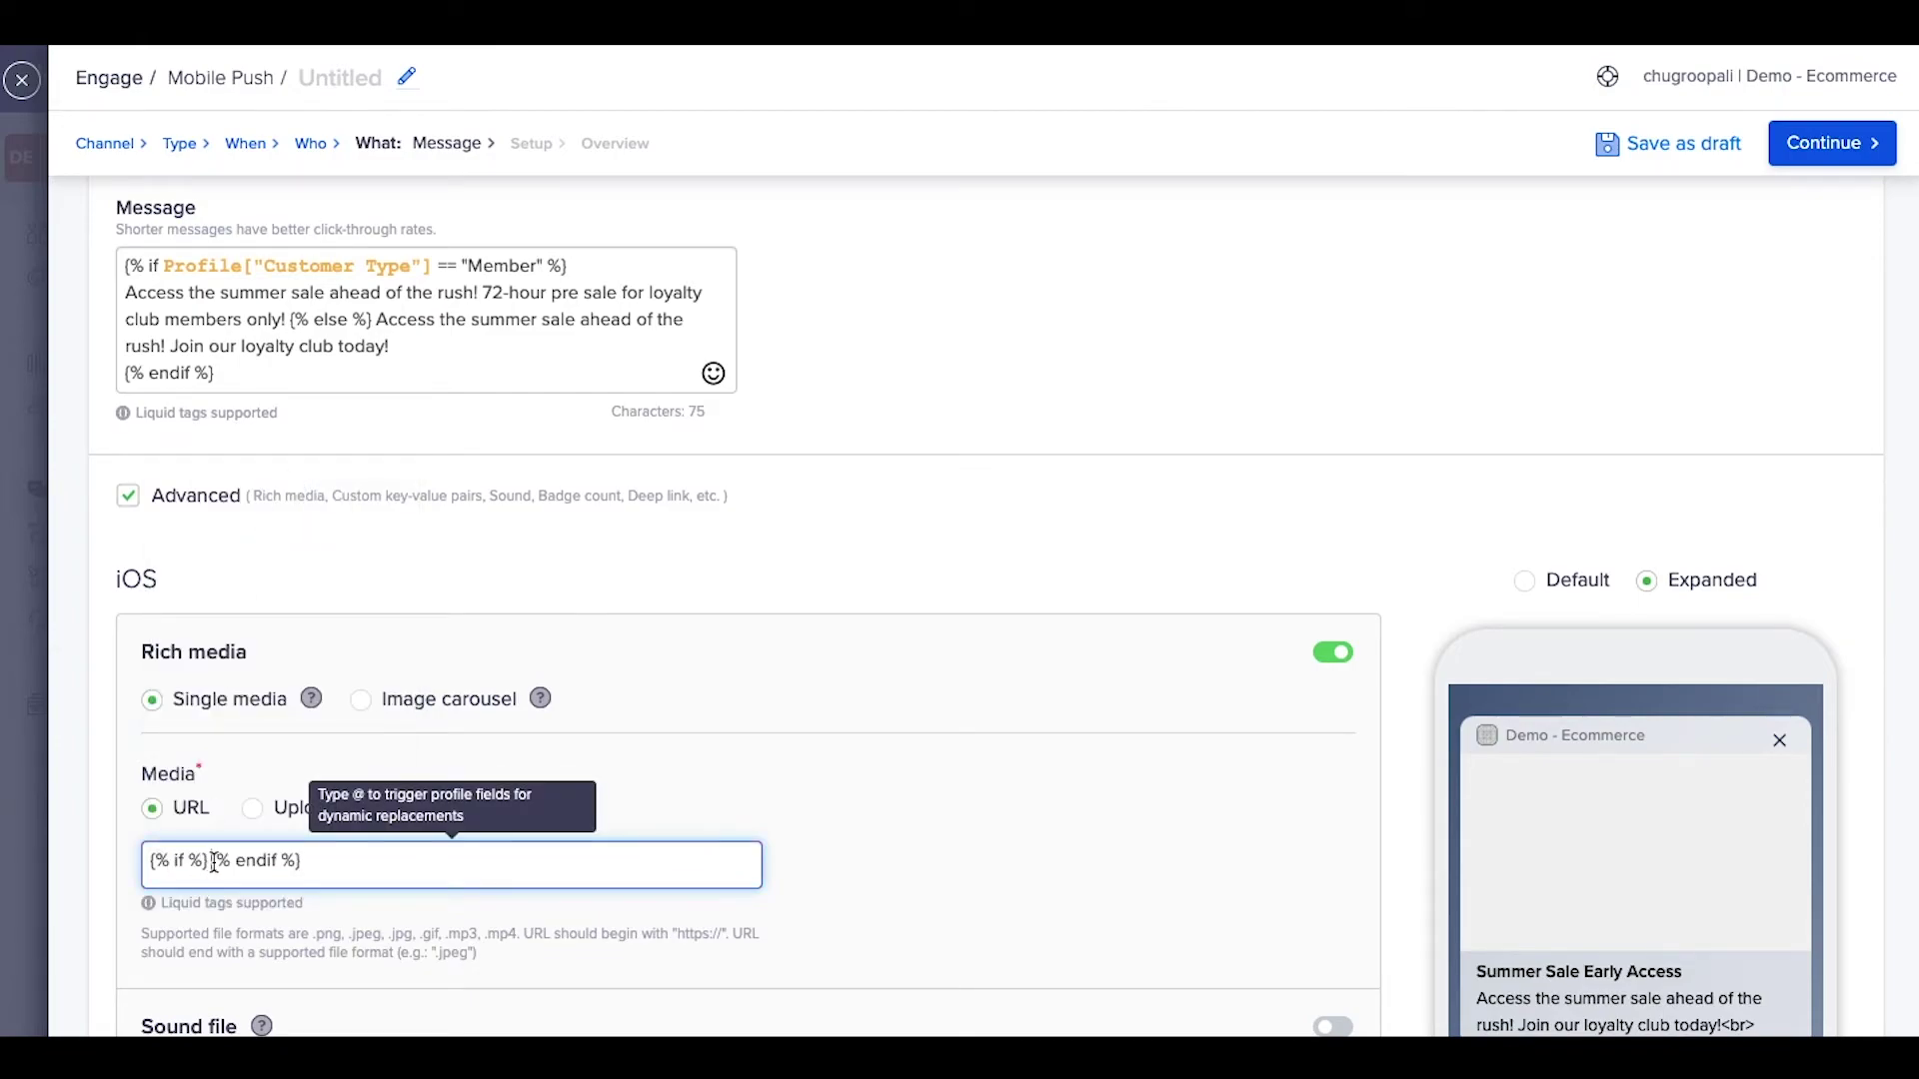
key("Return")
key("Return")
key("Right")
key("Right")
key("Right")
key("Right")
key("Right")
key("Right")
type("cust")
type("omer")
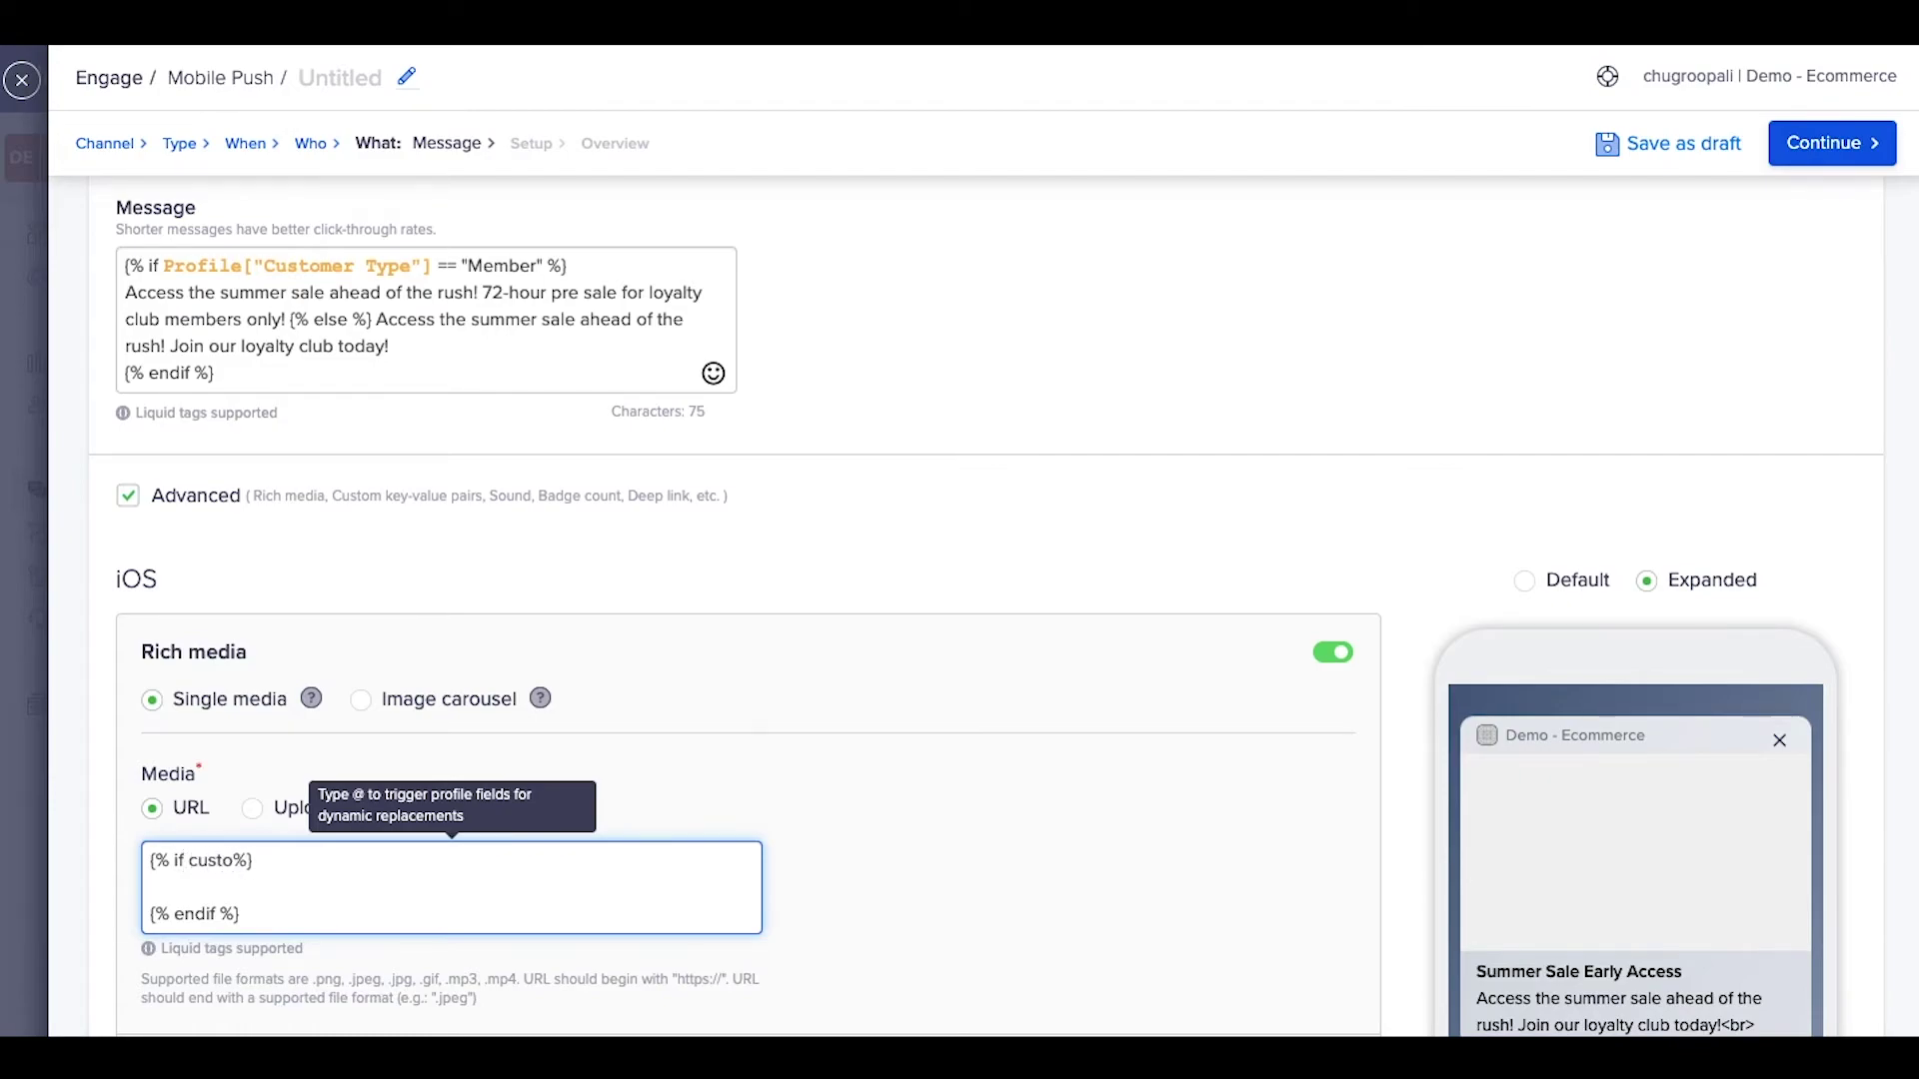
key("BackSpace")
key("BackSpace")
key("BackSpace")
key("BackSpace")
key("BackSpace")
key("BackSpace")
key("BackSpace")
key("BackSpace")
Set the media URL's if condition to Profile["Customer Type"] == "Member" and place the cursor on the blank line below it
type("profile.c")
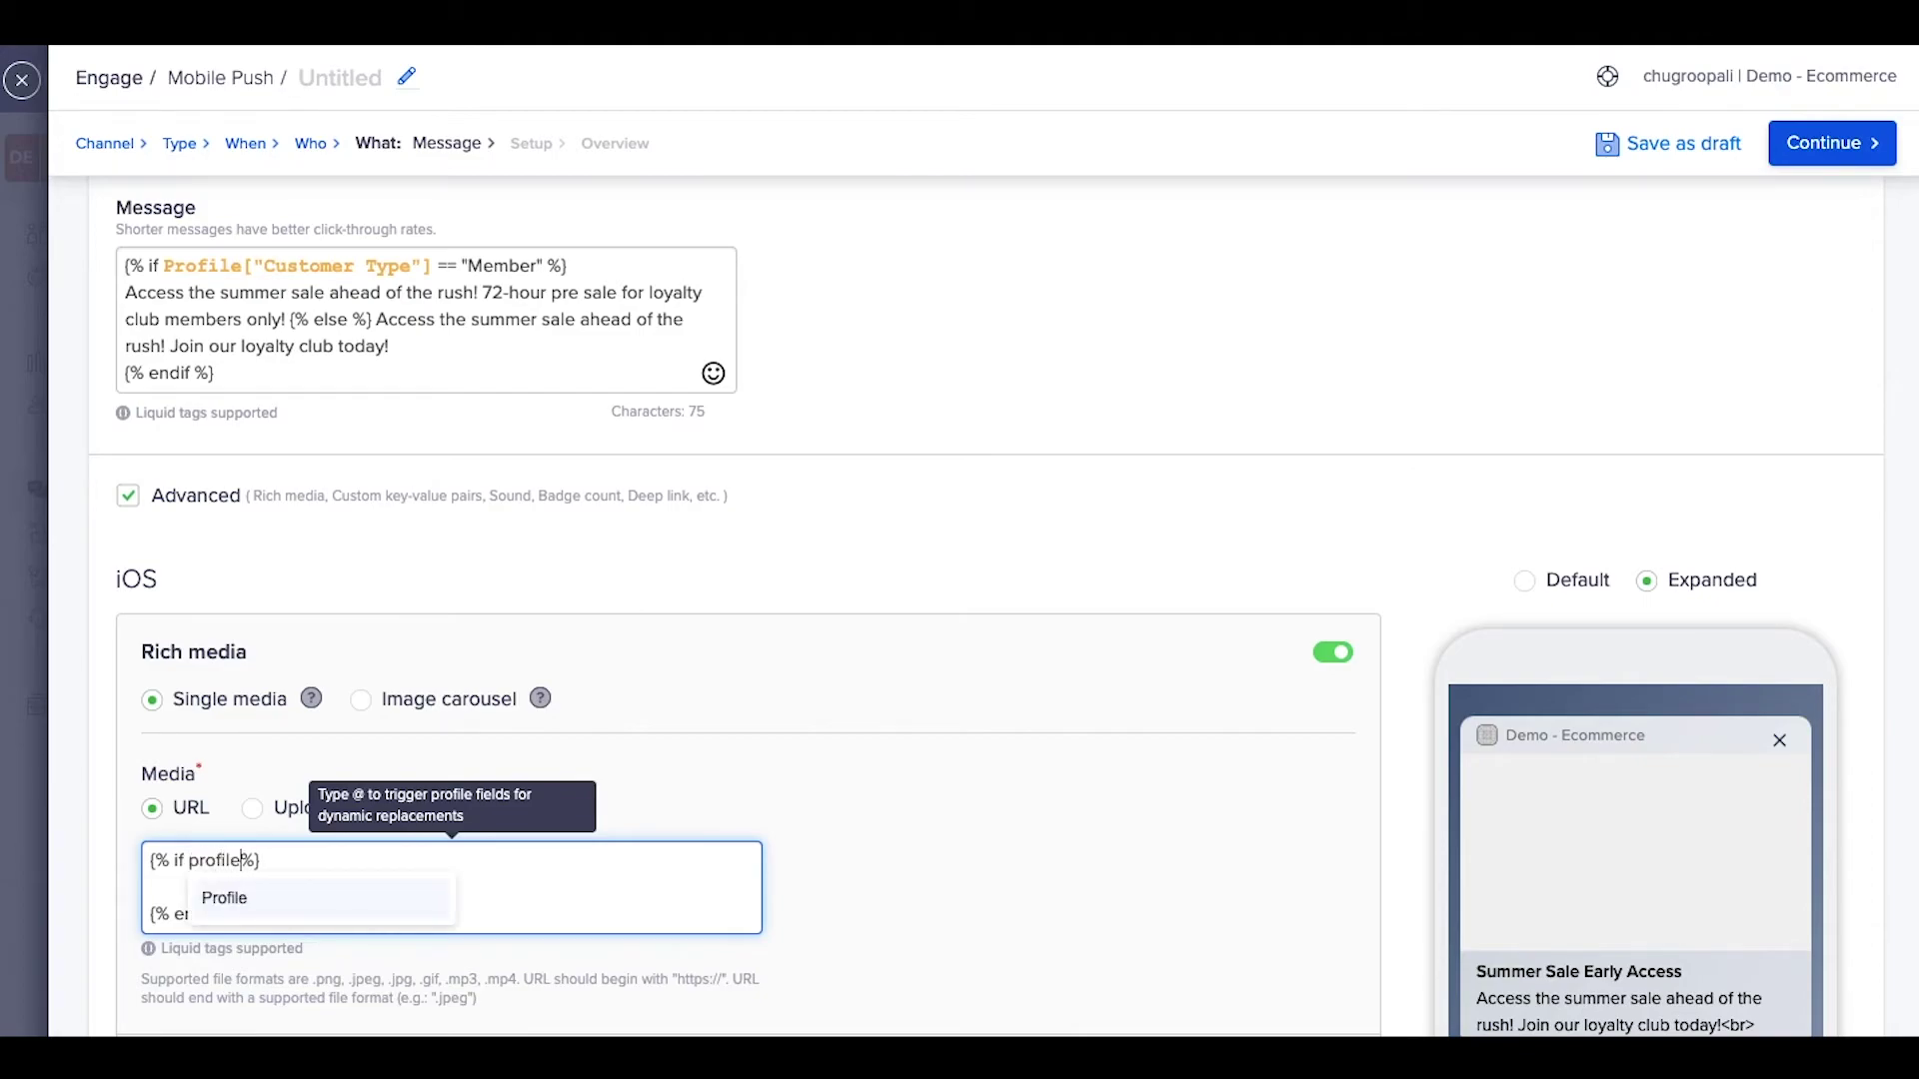
type("ustomer")
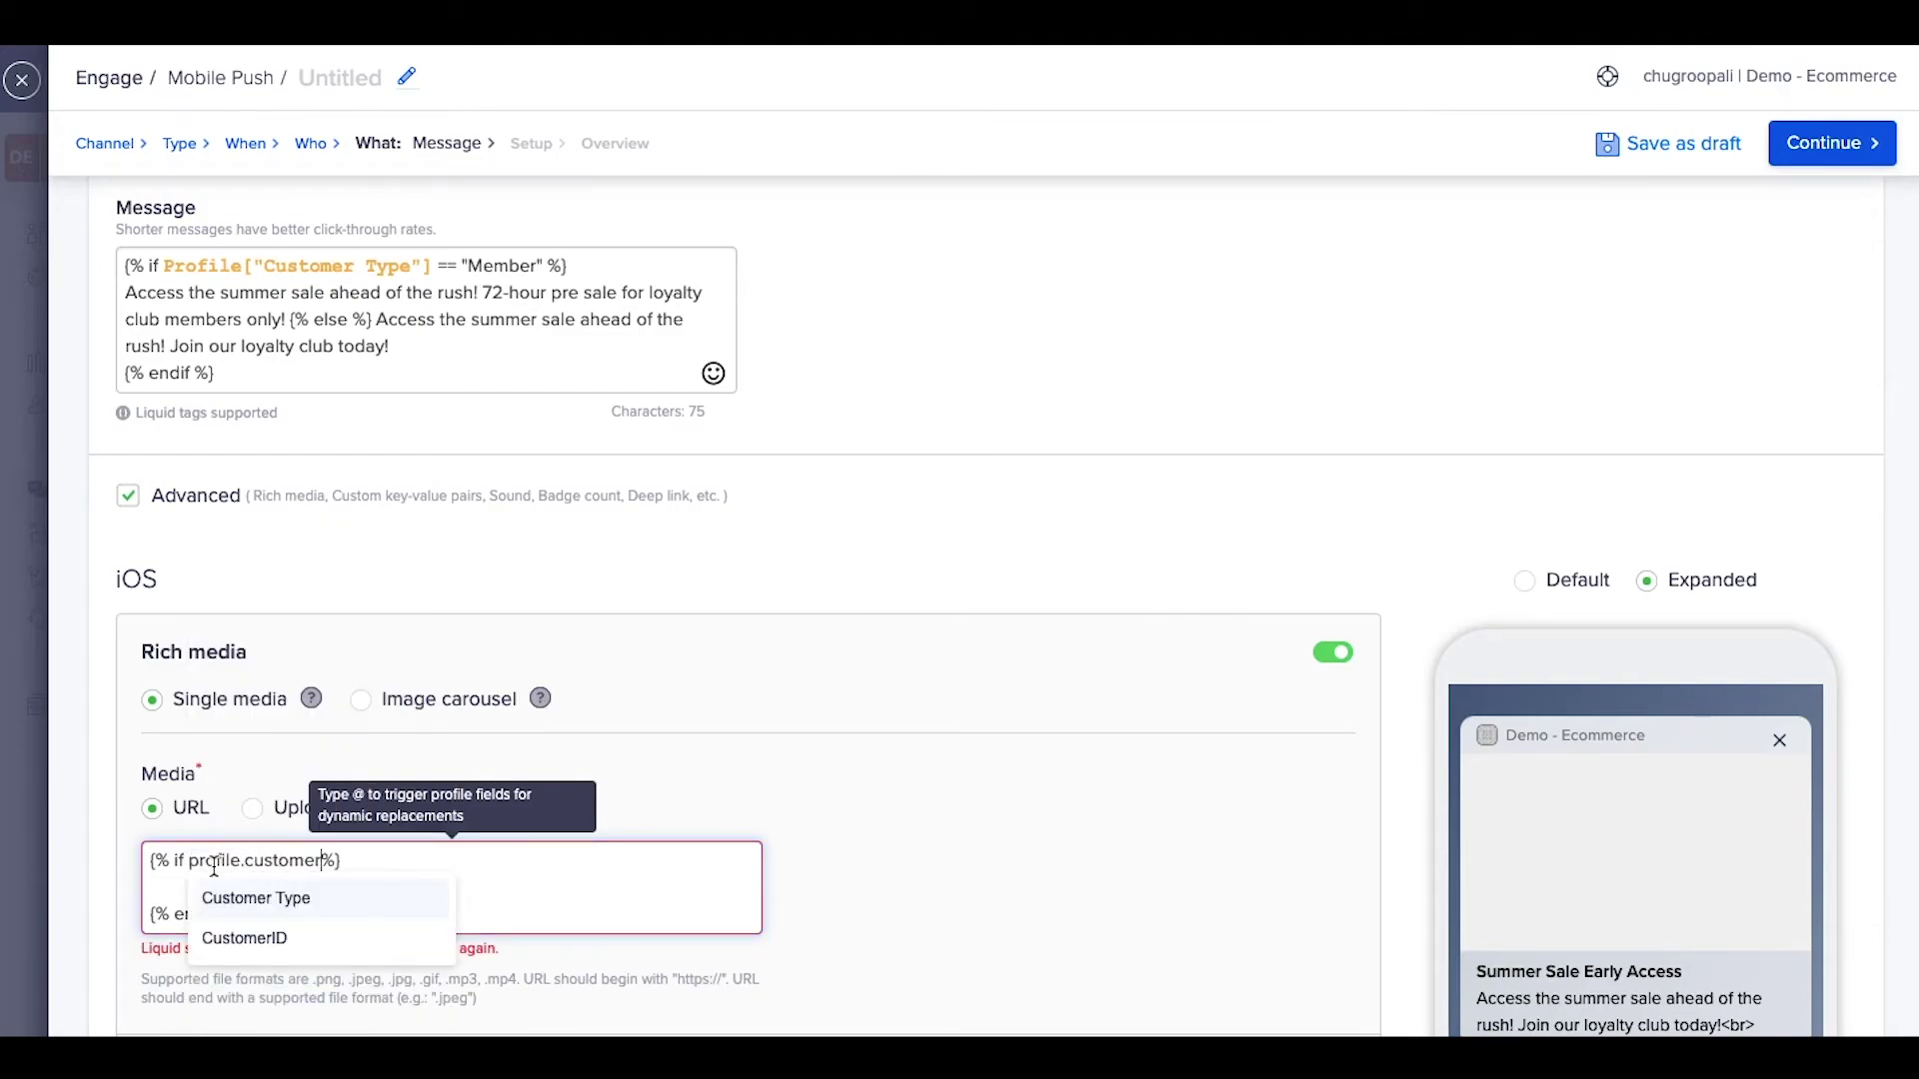
left_click(225, 893)
type("== \"M")
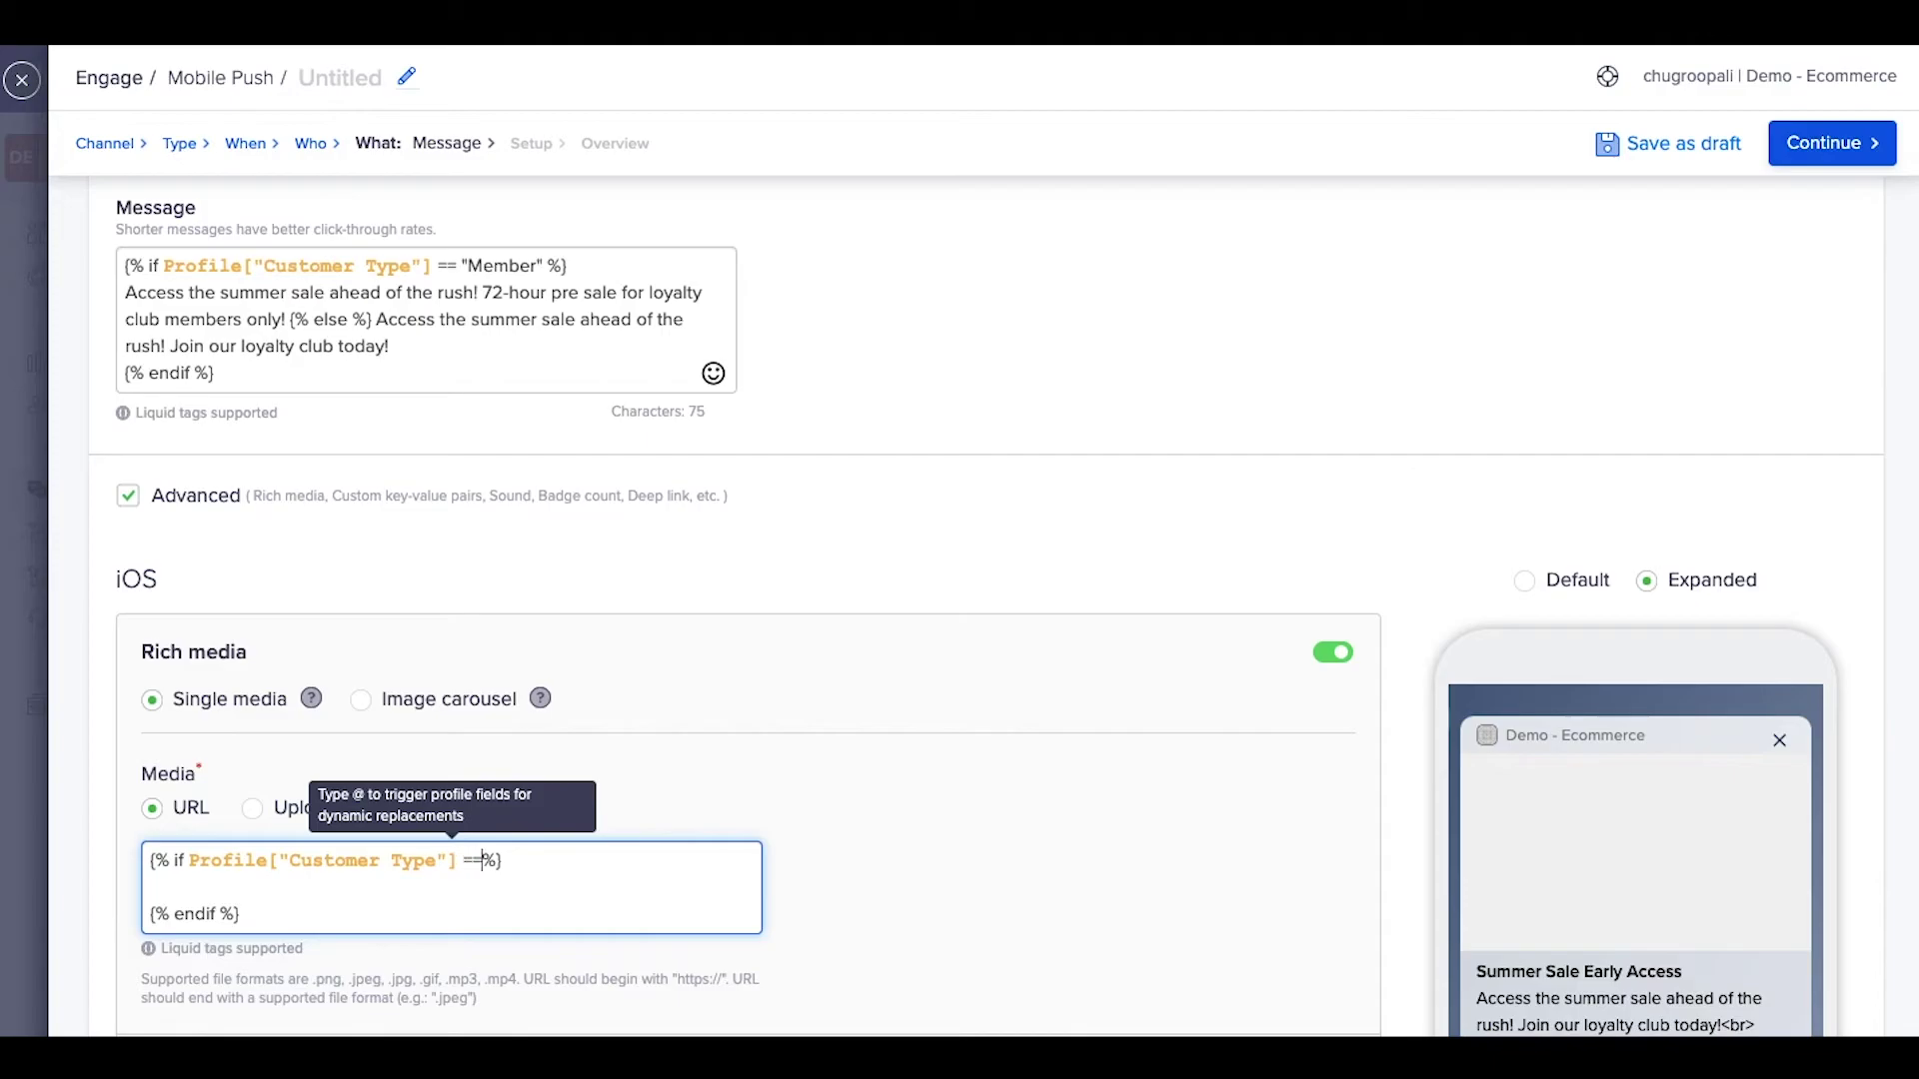
type("ember\"")
left_click(165, 888)
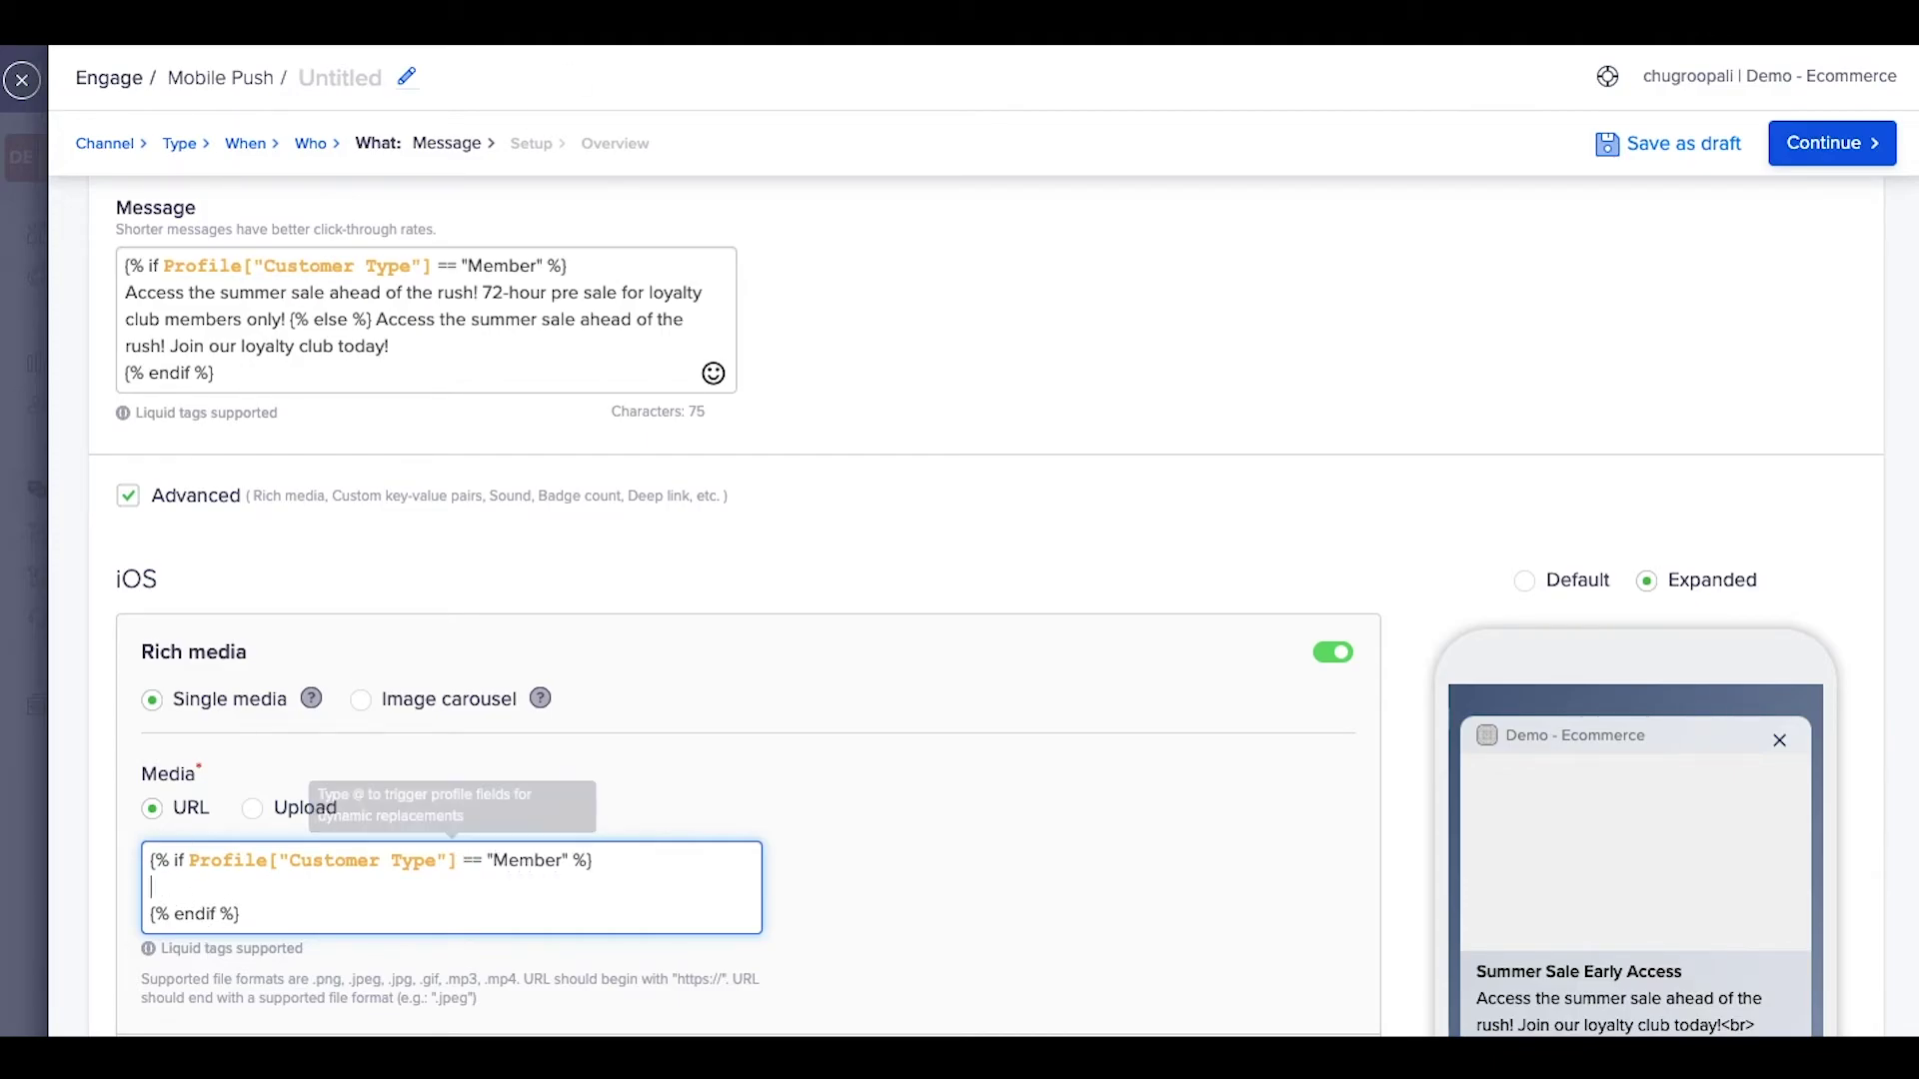
Enter the member image URL ending in Green%20Black%20Friday%20Sale%20Postcard.png under the iOS media if condition, followed by a new line
type("https://info.clevertap.com/hubfs/Bell%20Notification%20-%20Roopali/Lifecycle%20Optimizer%20-%20Product/Copy%20of%20Copy%20of%20Copy%20of%20Green%20Black%20Friday%20Sale%20Postcard.png")
key("Return")
type("{% endif %}")
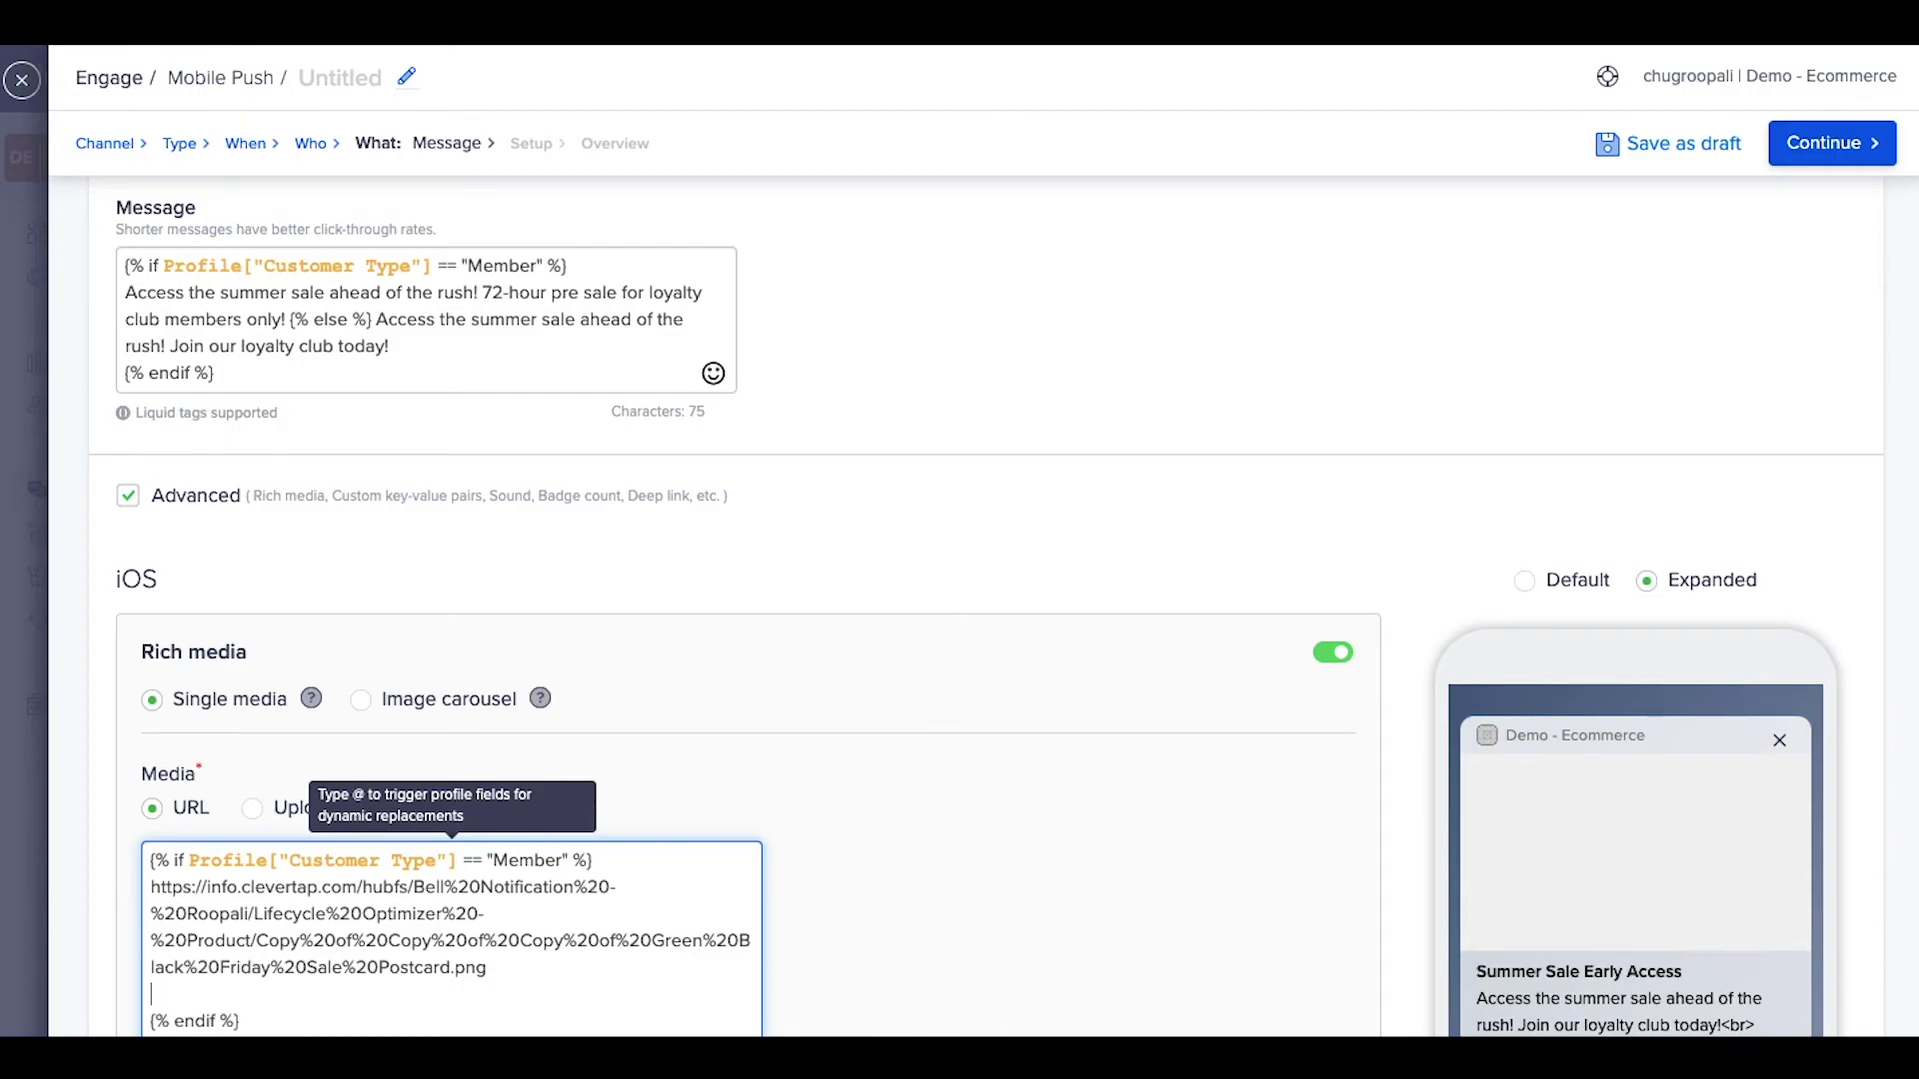
Add an else tag with the image URL ending in Sale%20Postcard%20(1).png, leaving no blank line before the endif tag
type("{%")
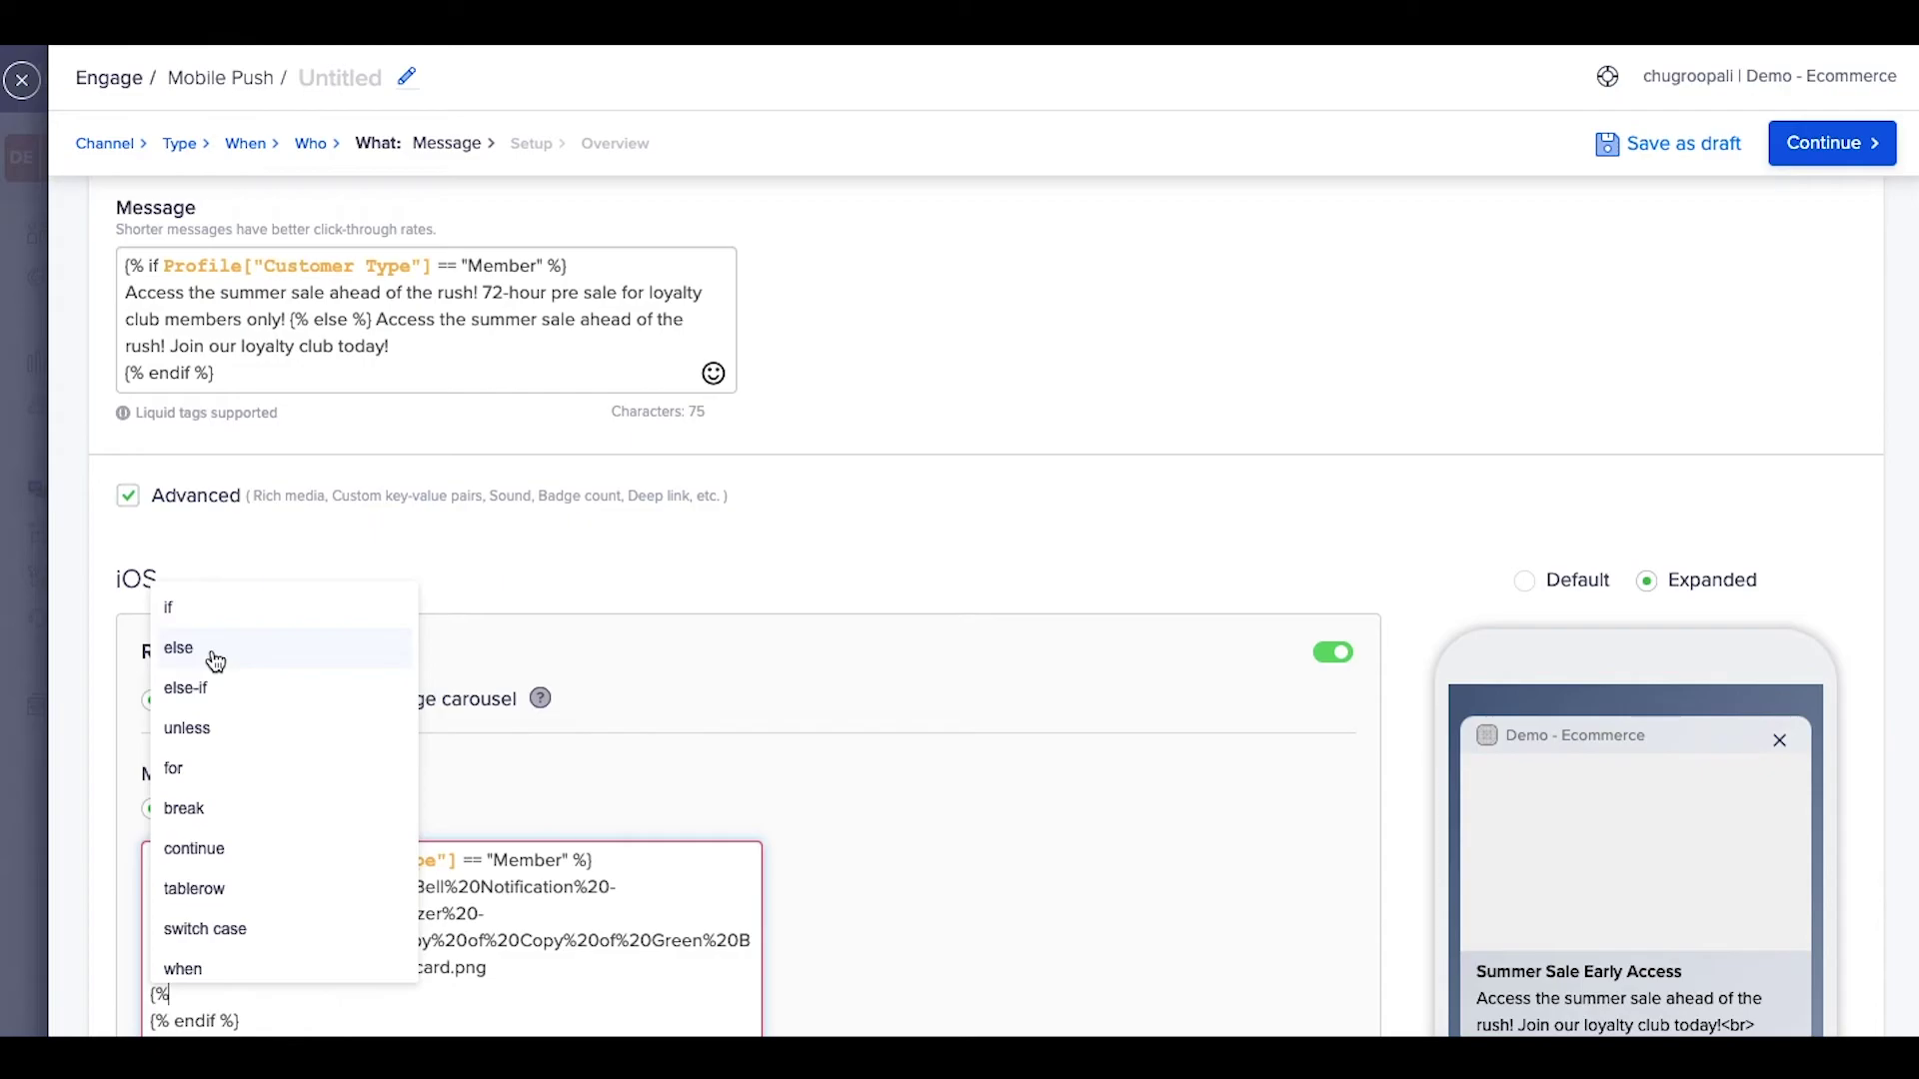
left_click(214, 651)
key("ctrl+v")
scroll(951, 963, "down", 3)
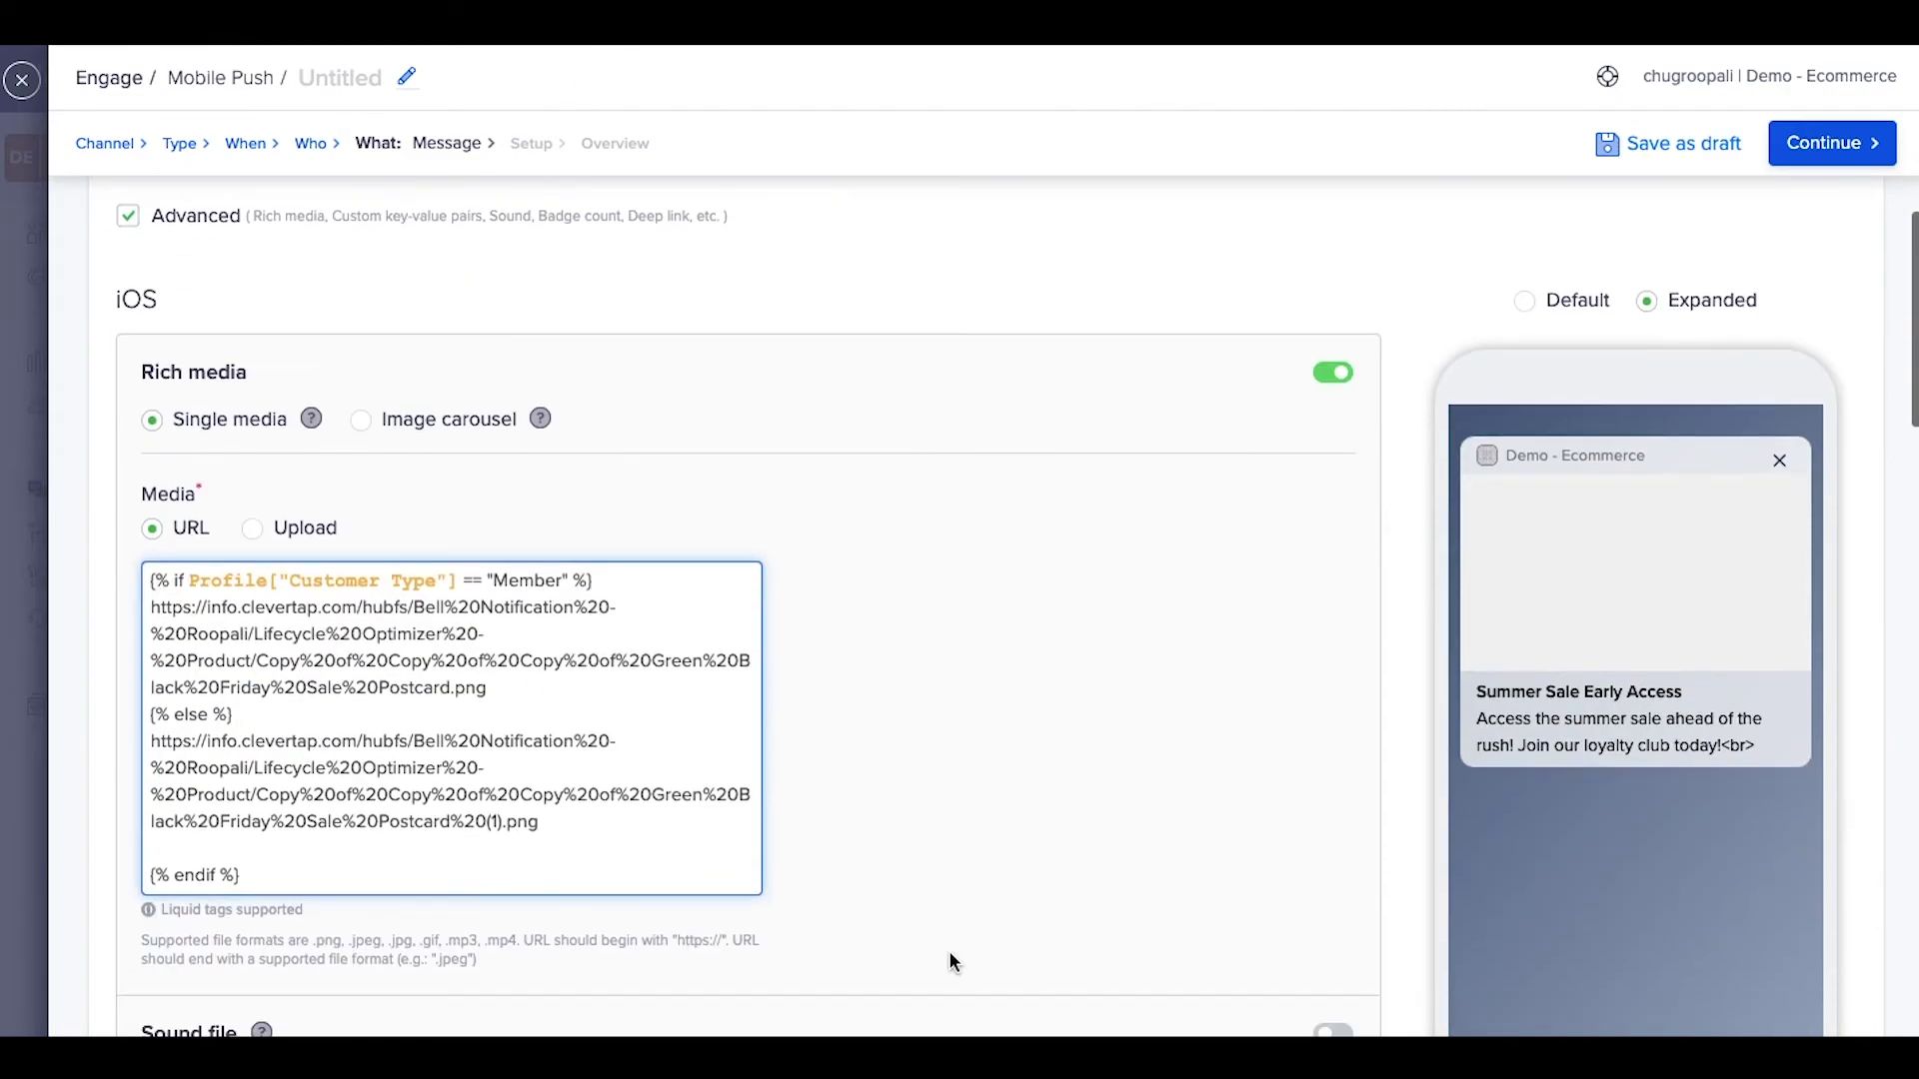
key("BackSpace")
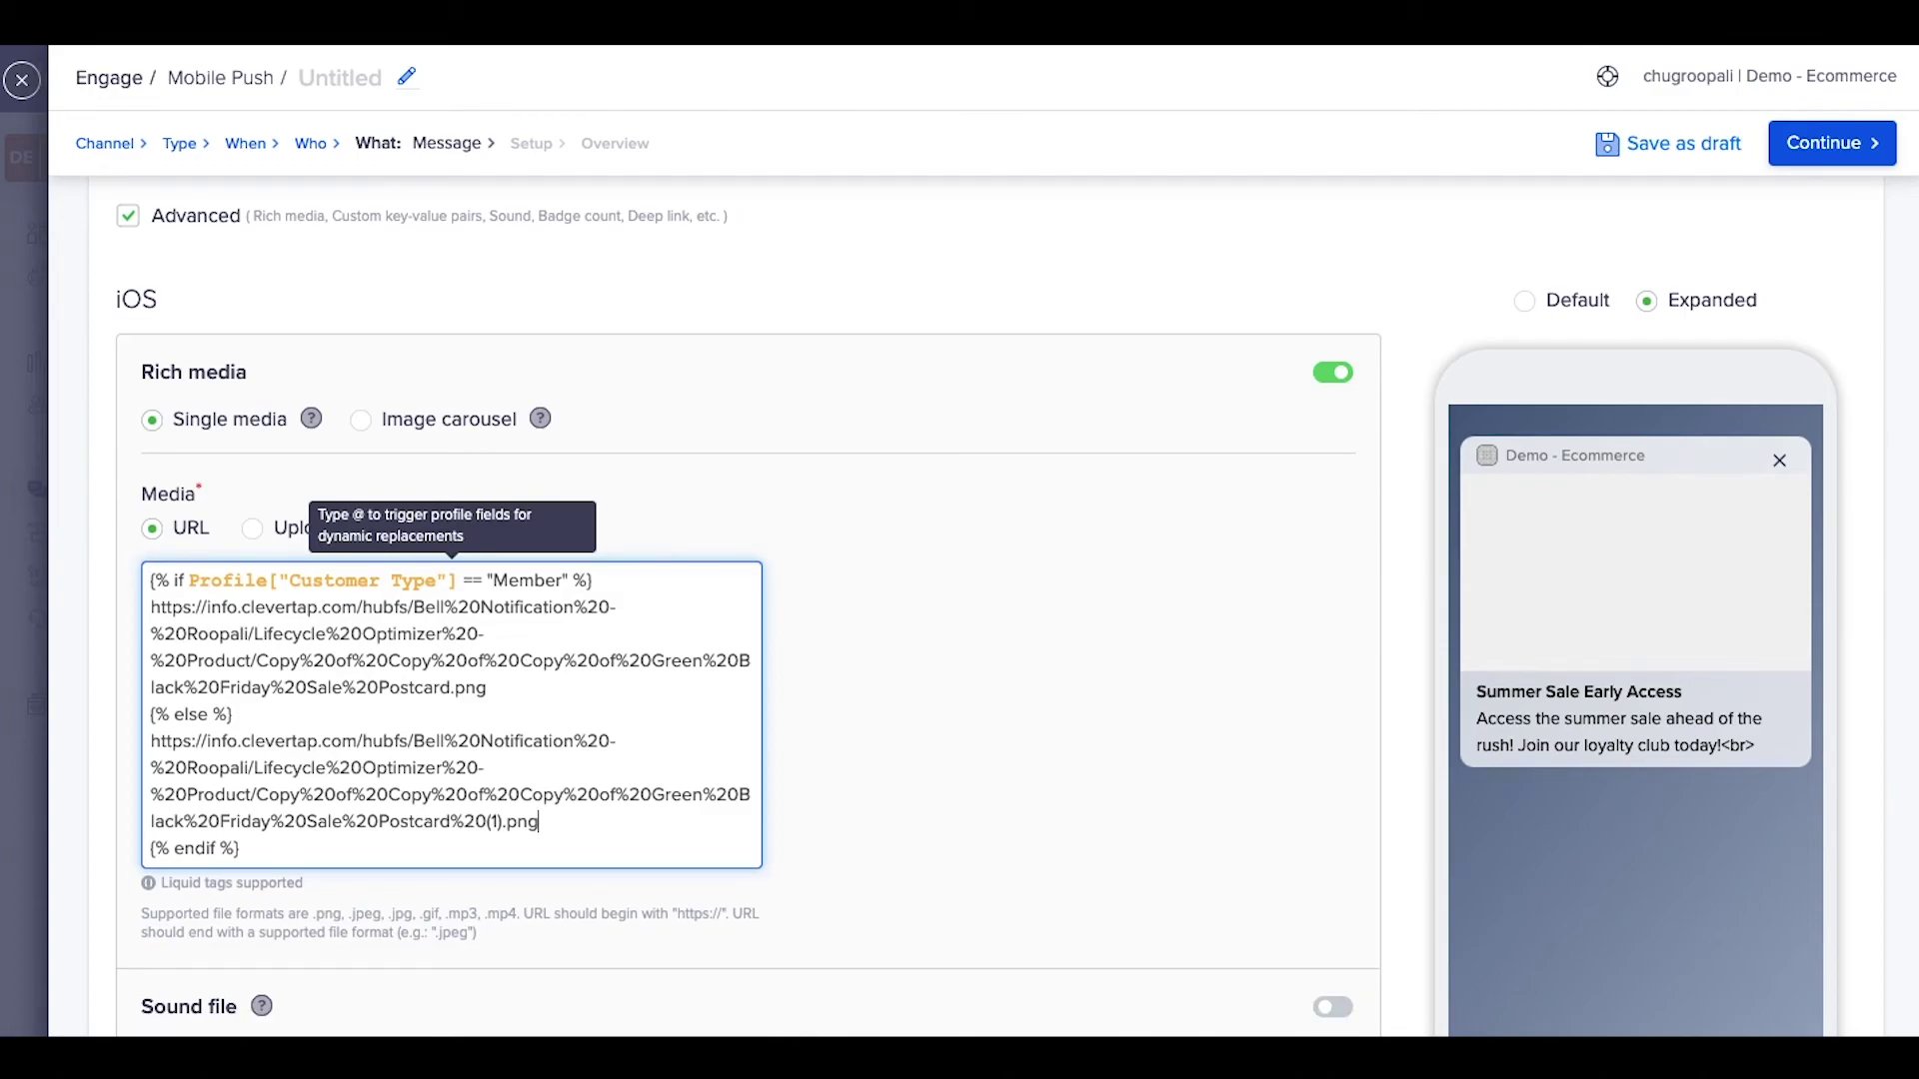
Copy the entire iOS media Liquid block into the Android image URL
key("ctrl+a")
key("ctrl+c")
scroll(951, 890, "down", 12)
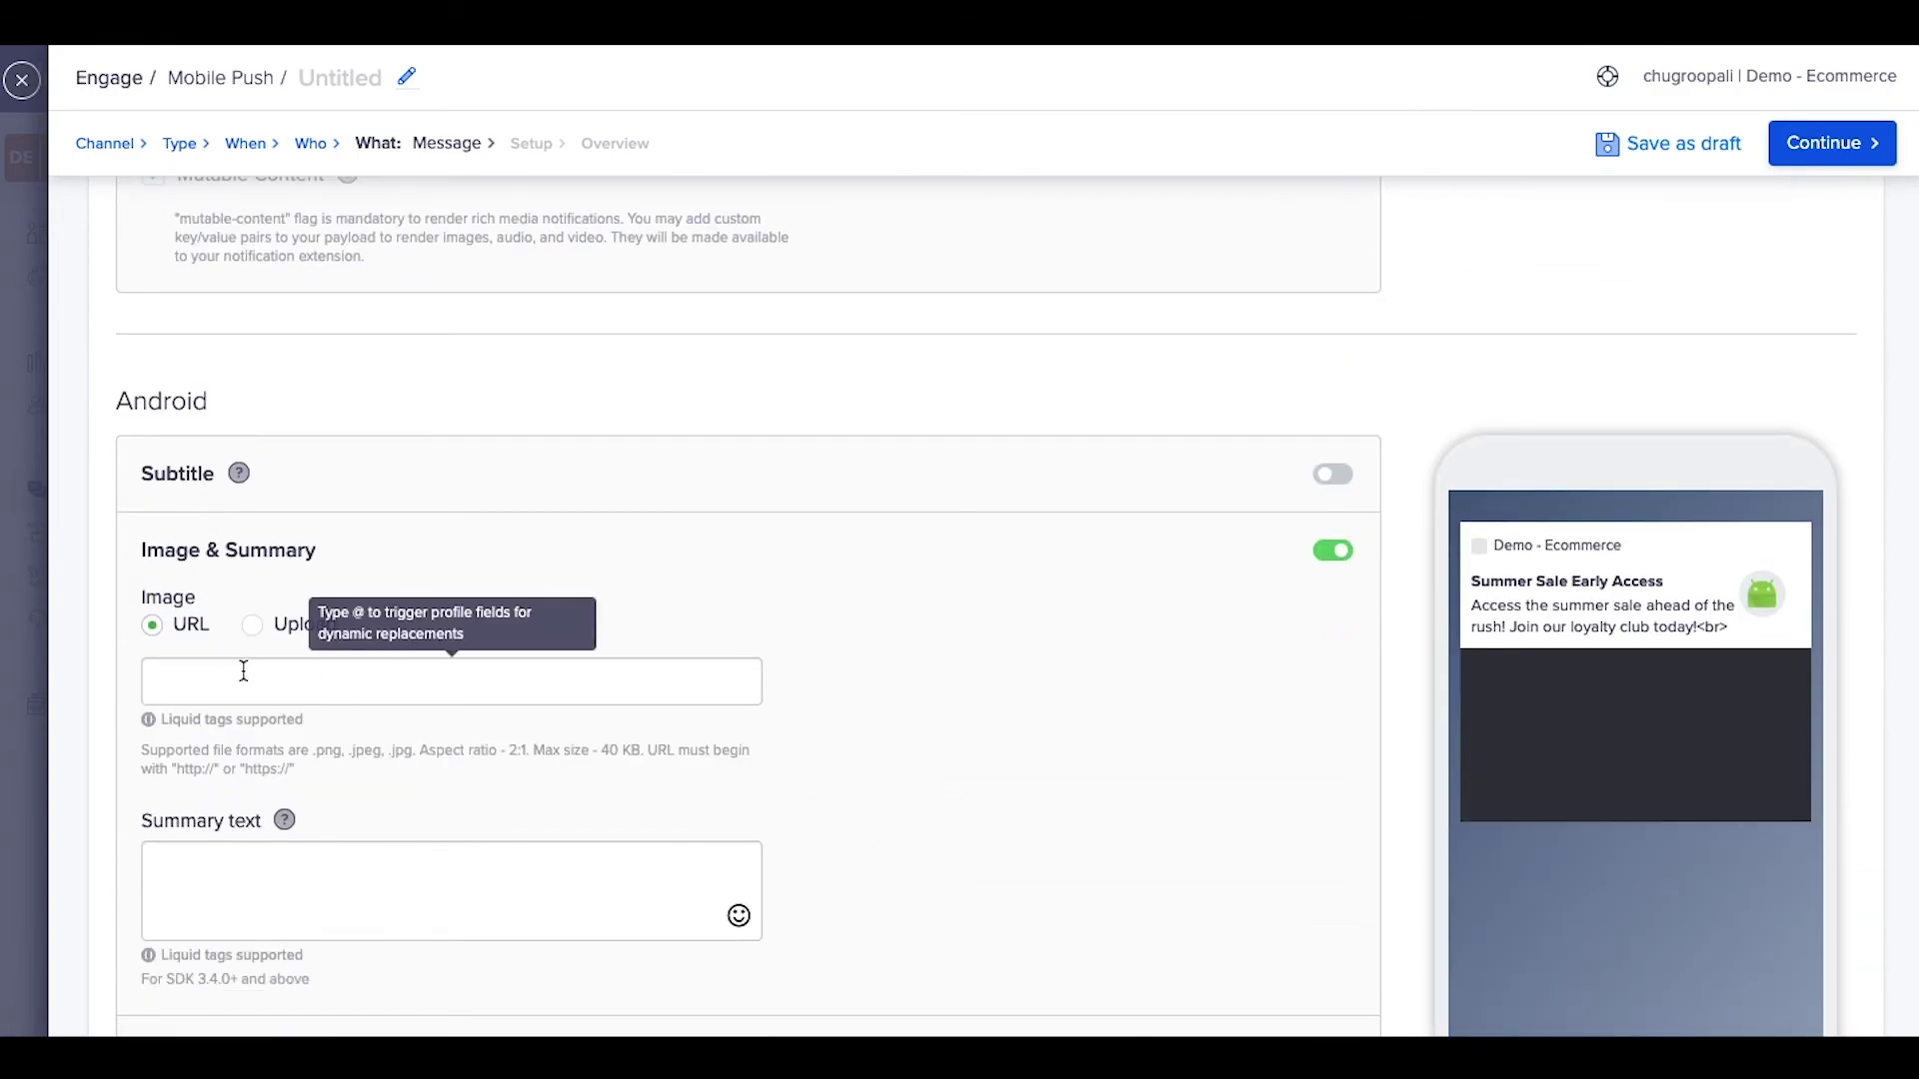
left_click(246, 682)
key("ctrl+v")
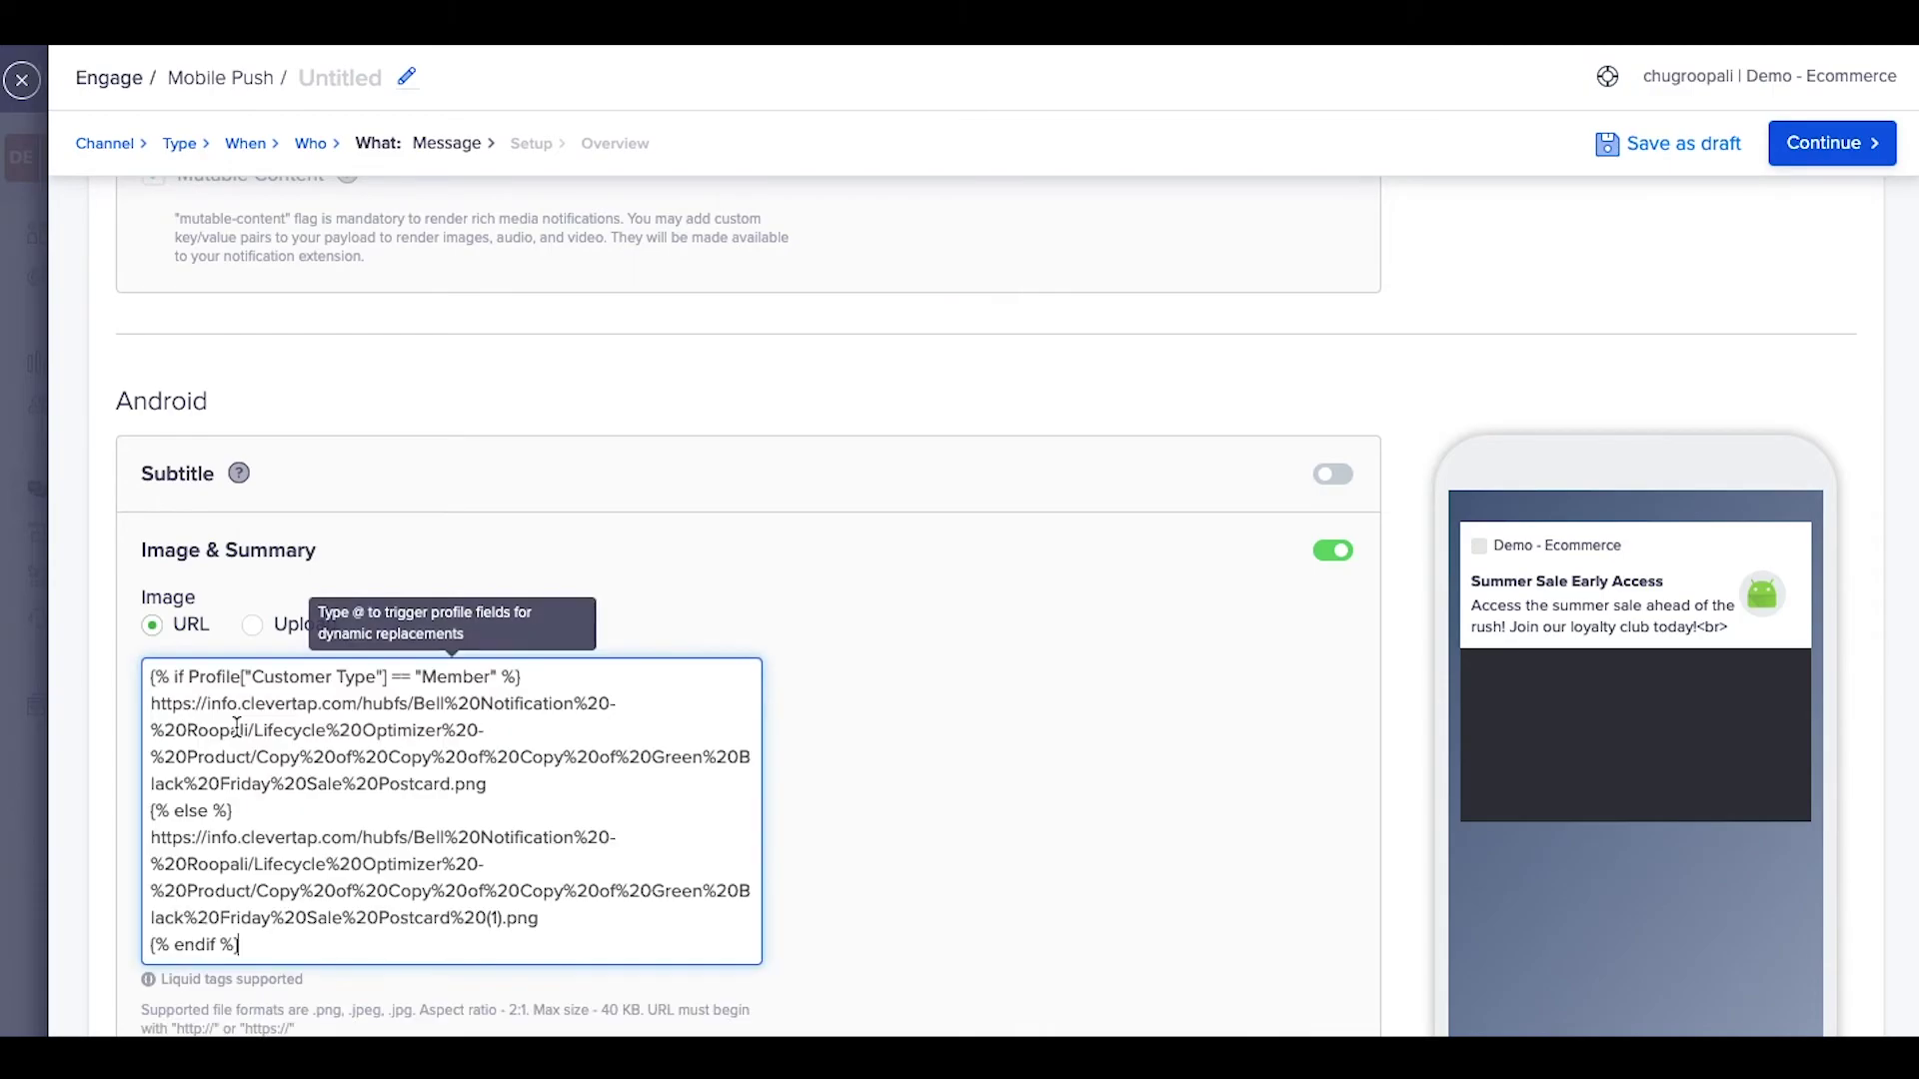
left_click(897, 795)
Copy the full Liquid-tagged push message into the Android summary text
scroll(896, 794, "down", 4)
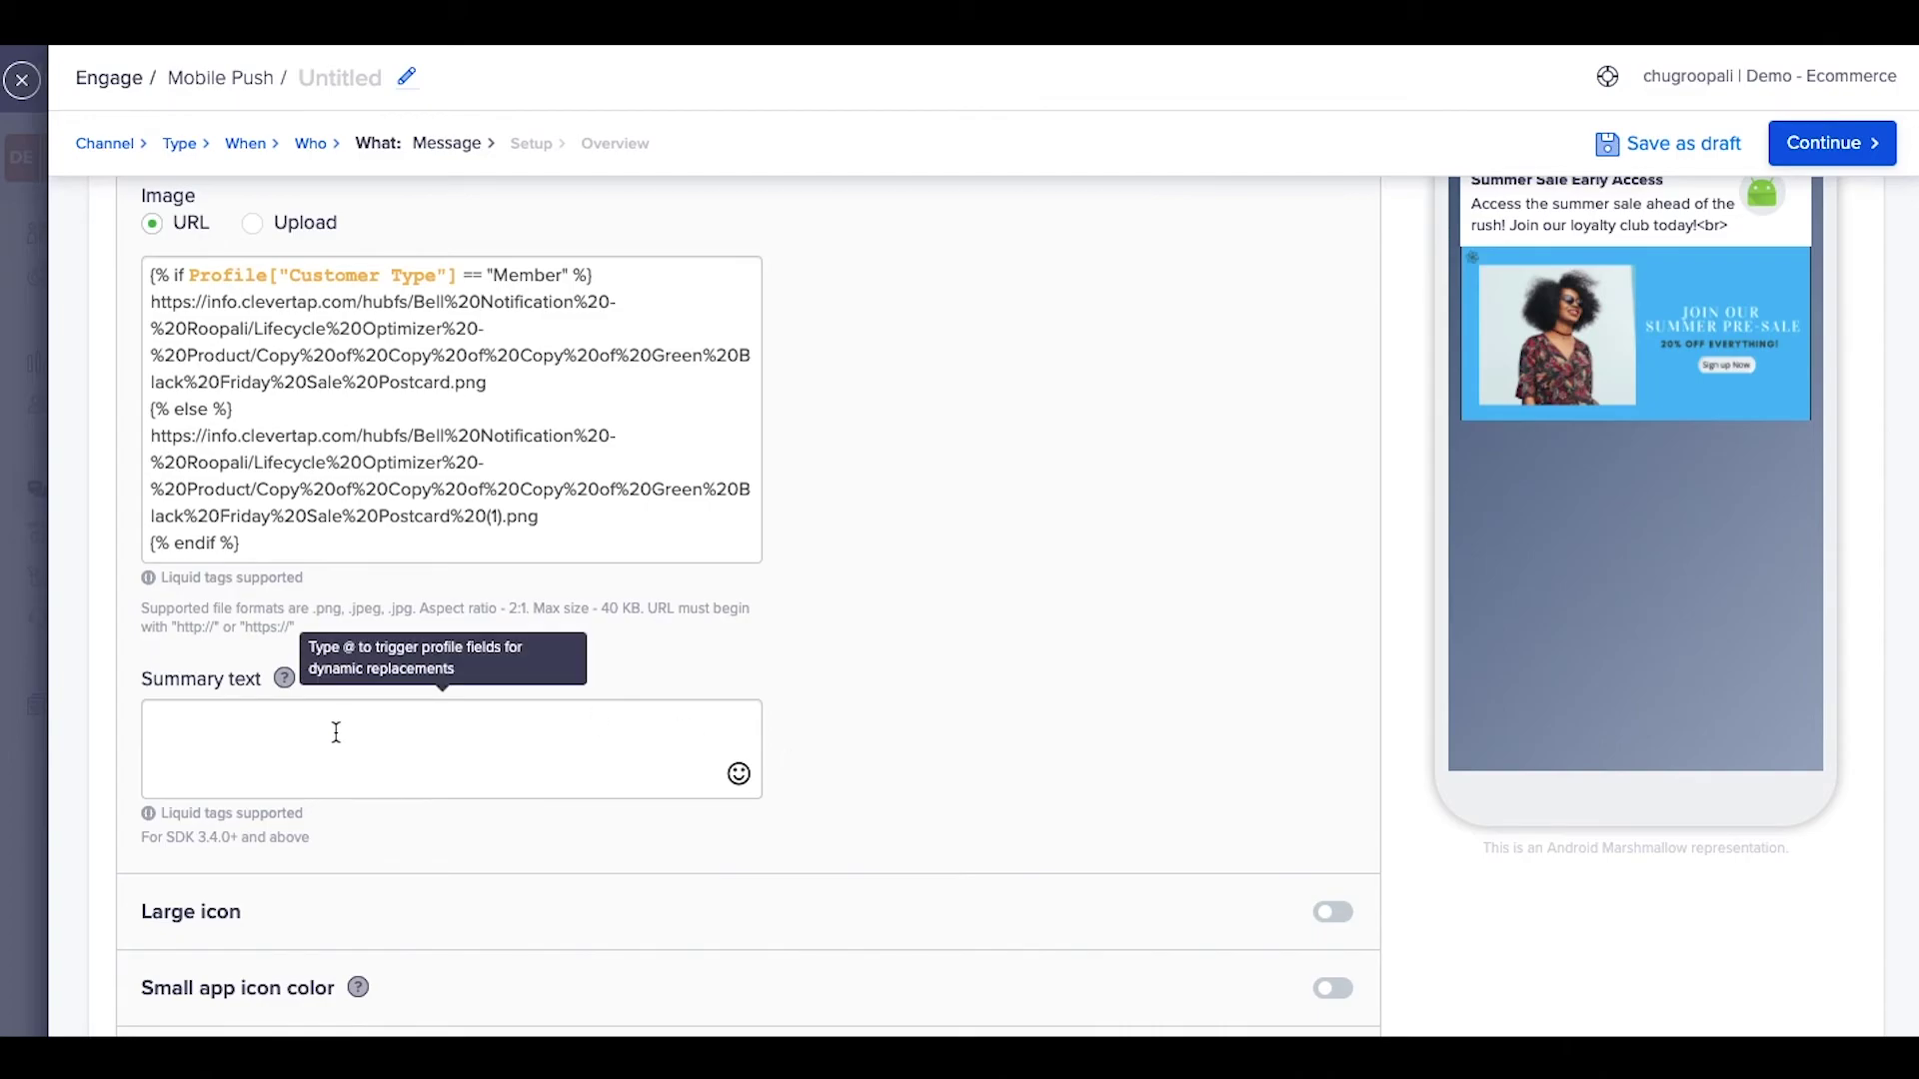
scroll(475, 680, "up", 1)
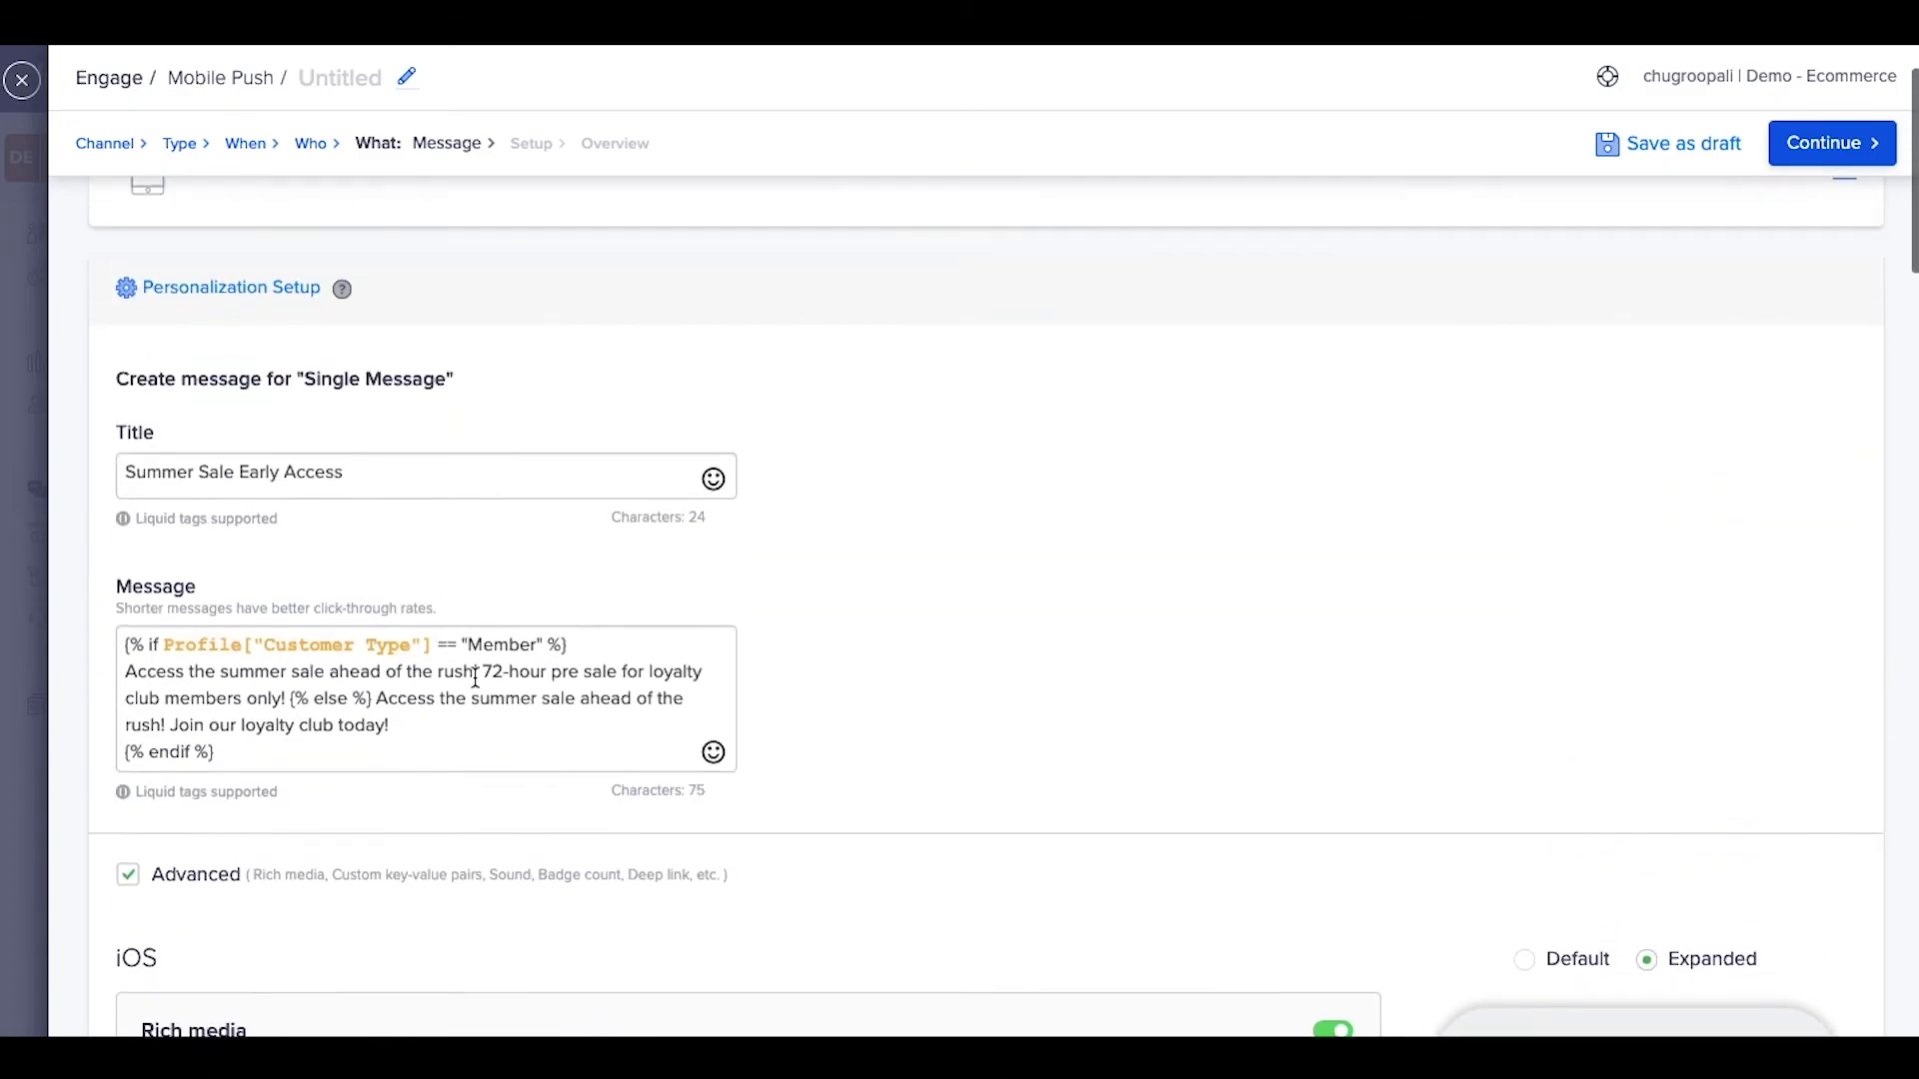
scroll(475, 678, "up", 1)
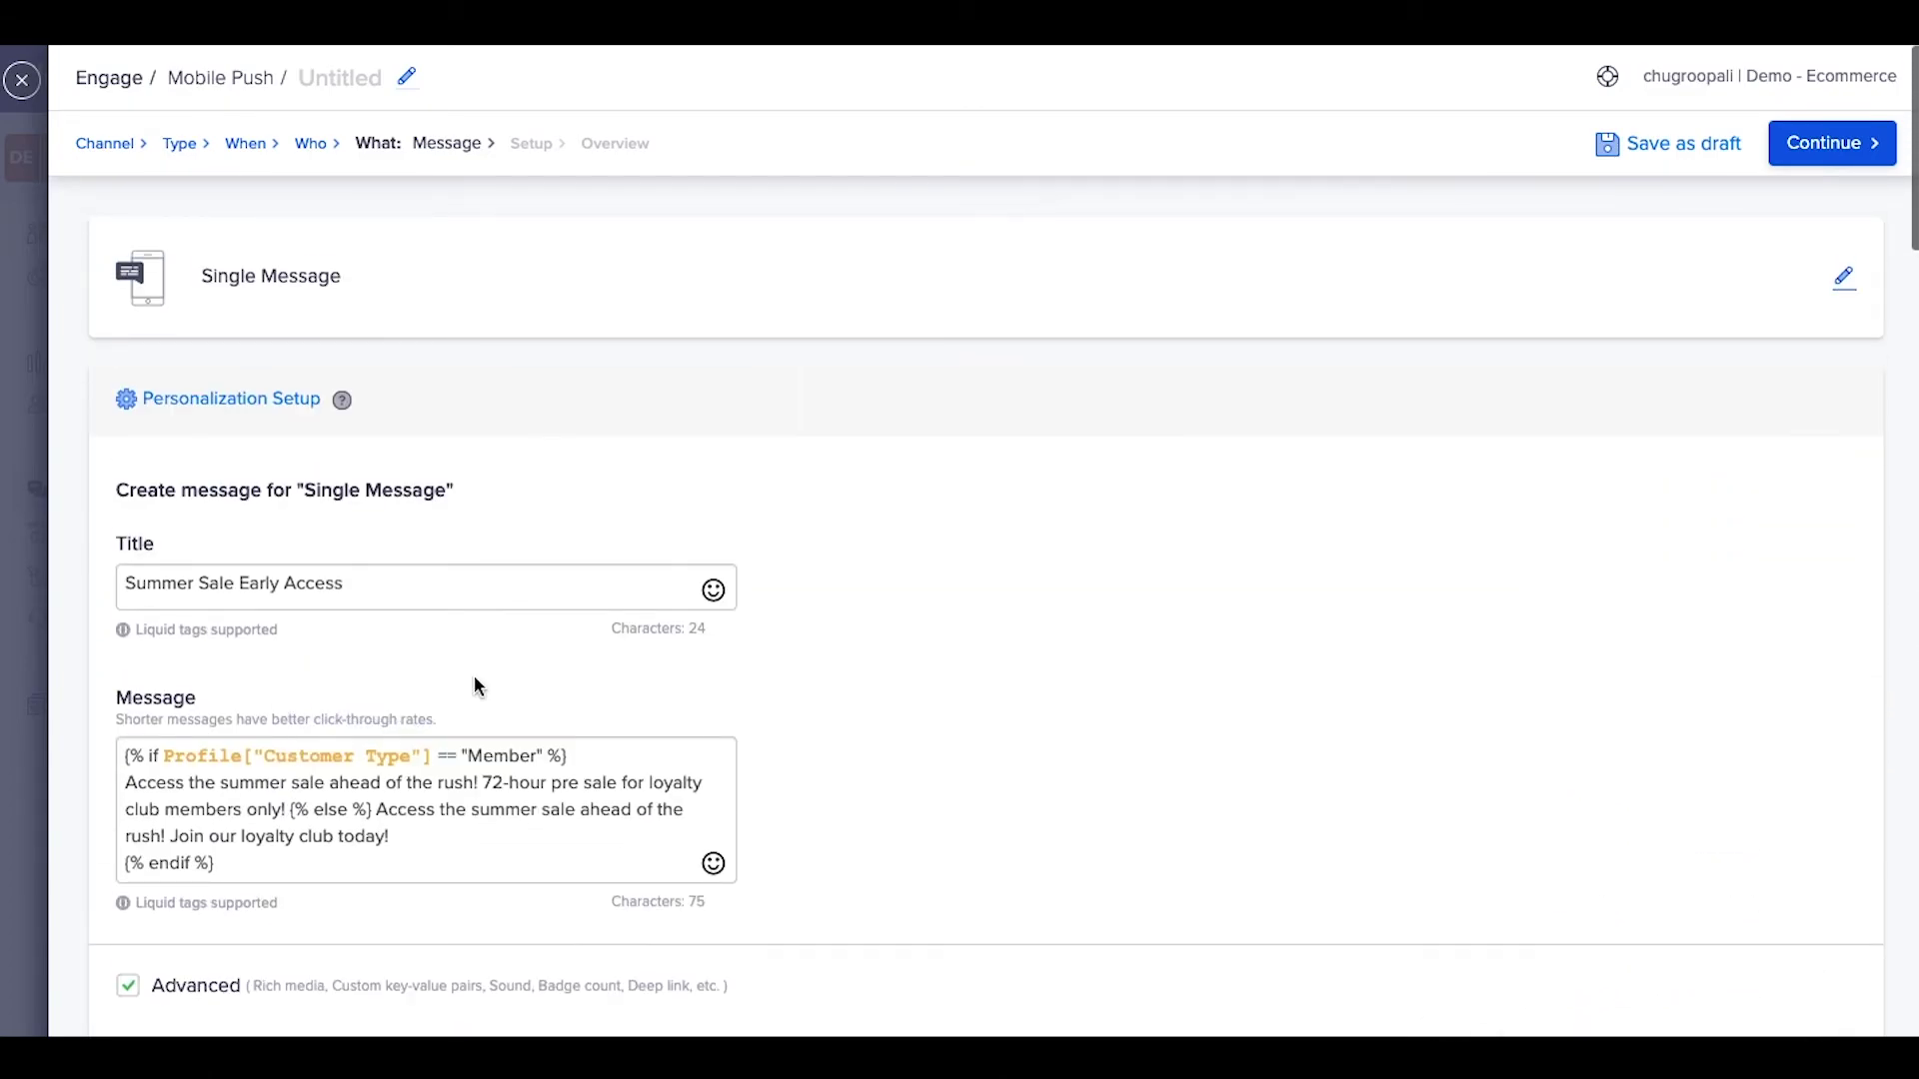
left_click(317, 855)
key("ctrl+a")
key("ctrl+c")
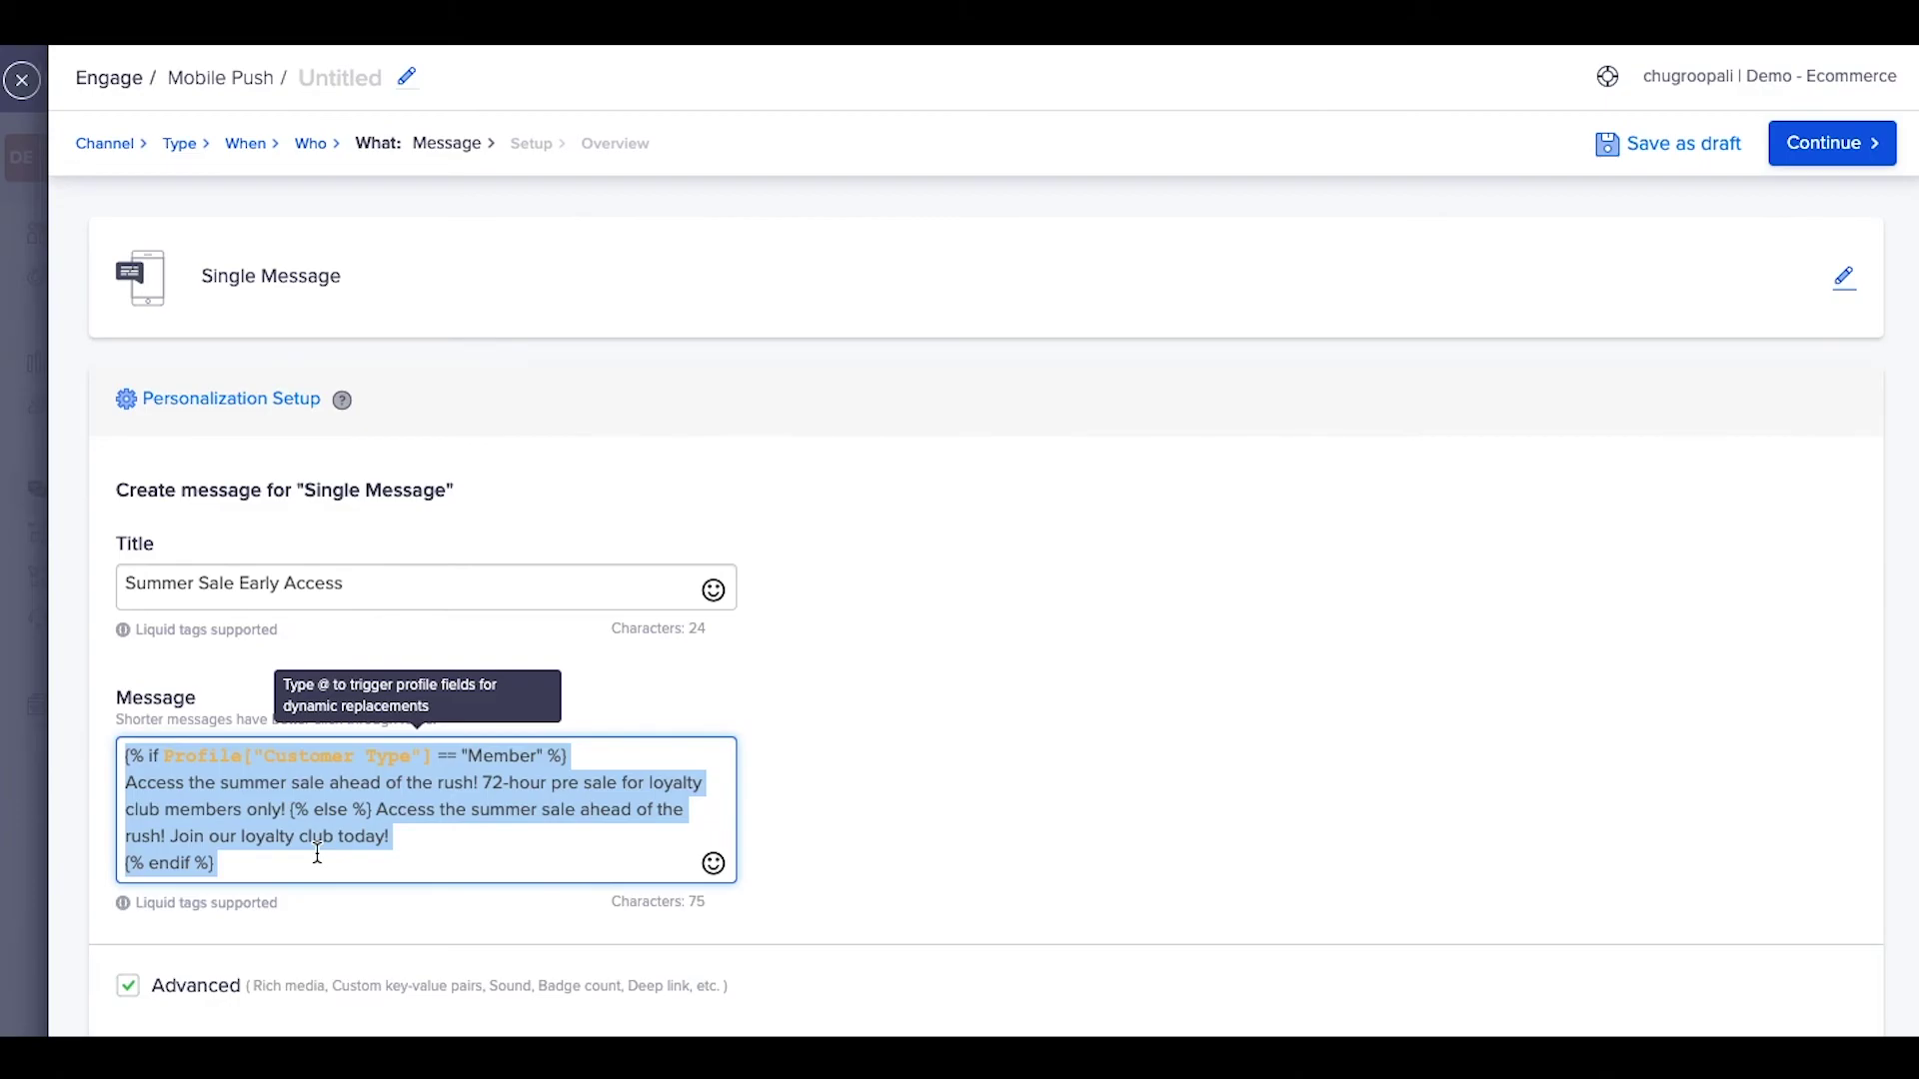
scroll(317, 855, "down", 15)
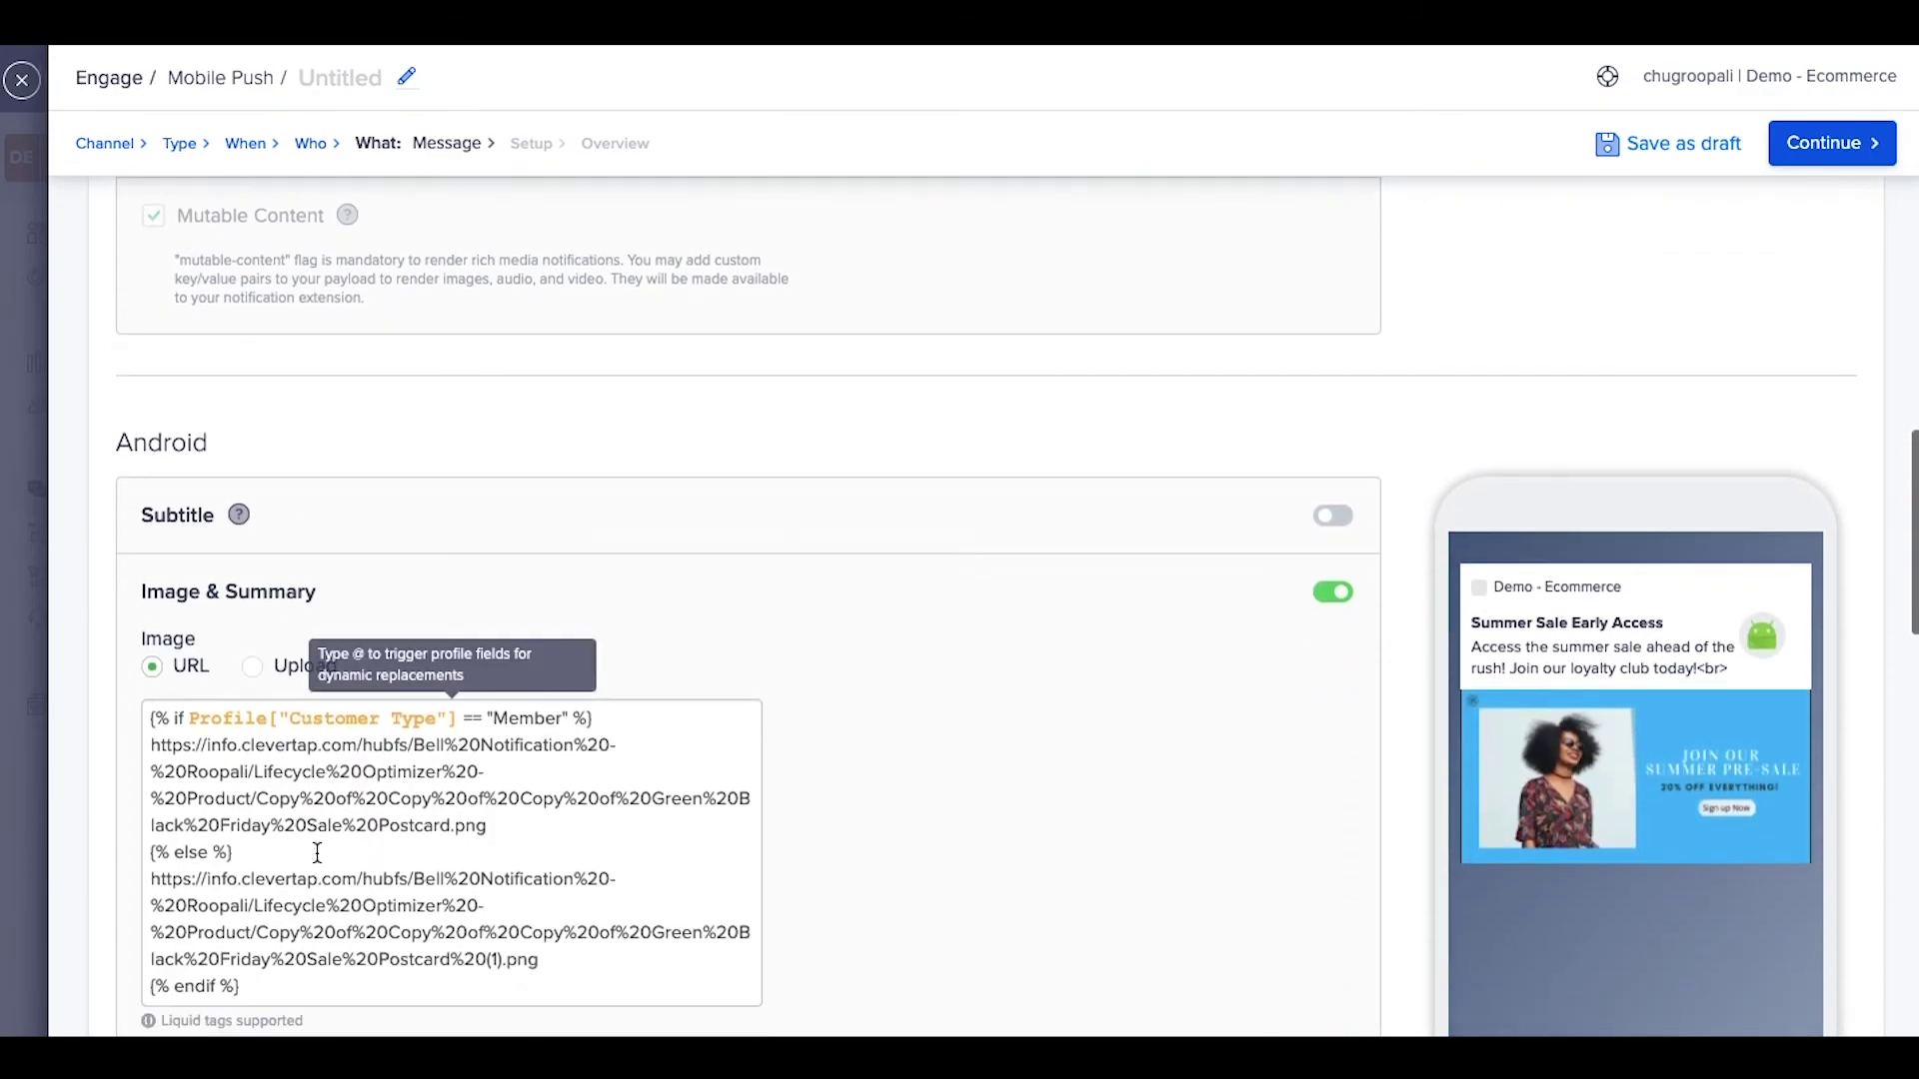
scroll(317, 852, "down", 1)
left_click(257, 699)
key("ctrl+v")
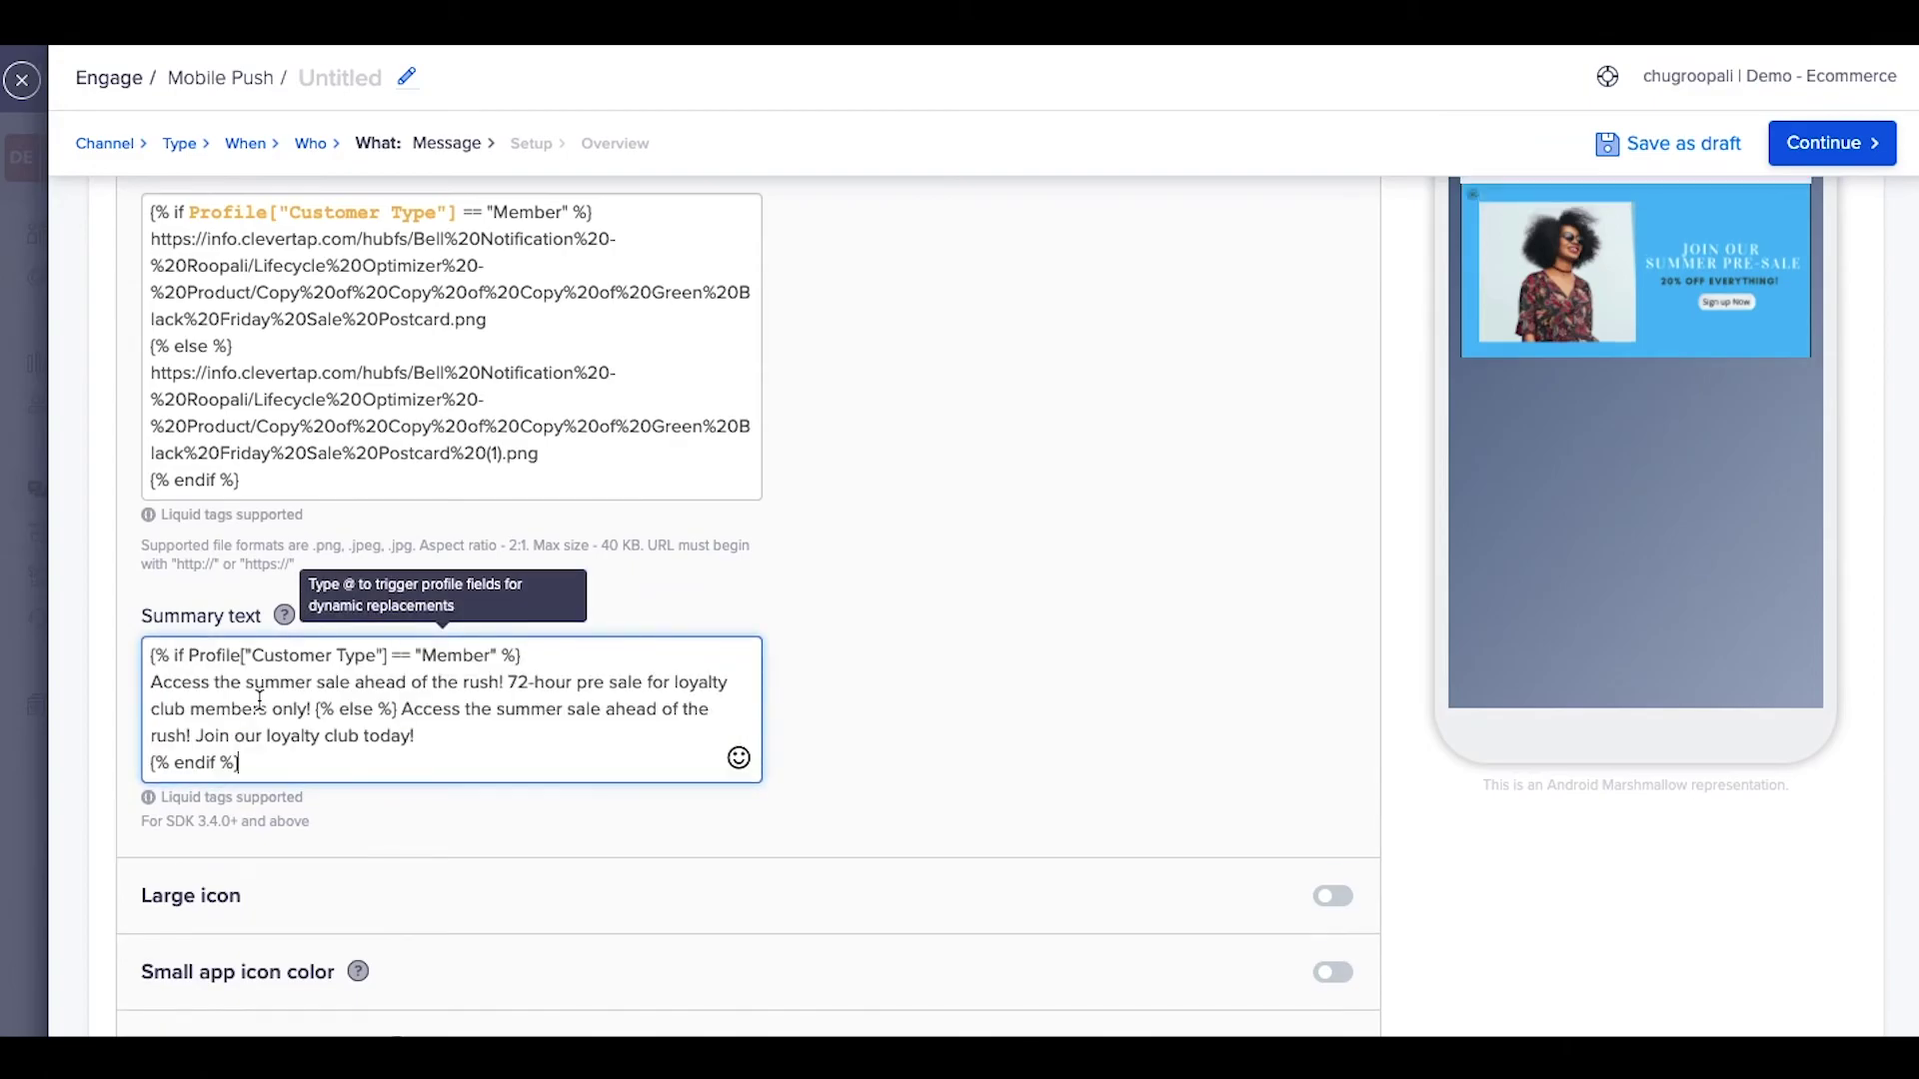
left_click(1034, 685)
Set the Android 8.0 and above notification channel to Promotional and continue to the campaign setup
scroll(1033, 685, "down", 9)
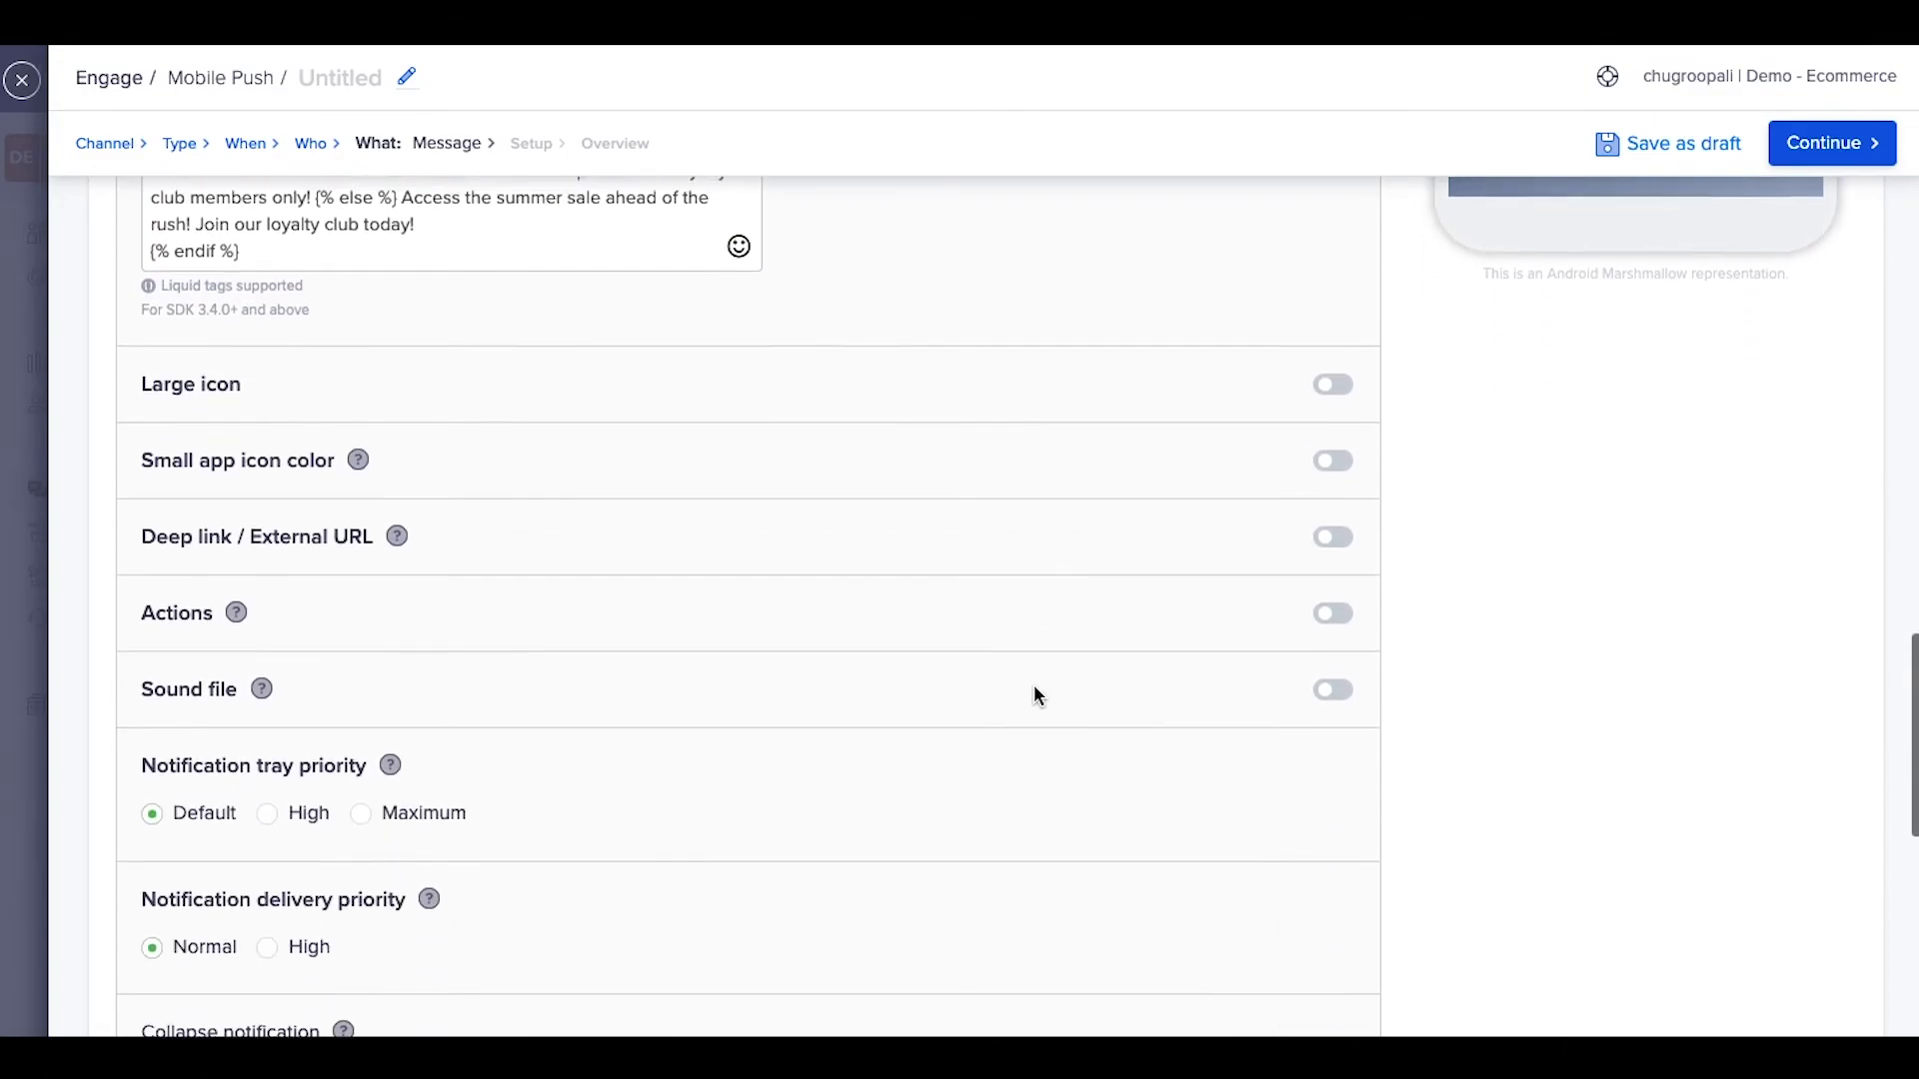
scroll(1035, 687, "down", 7)
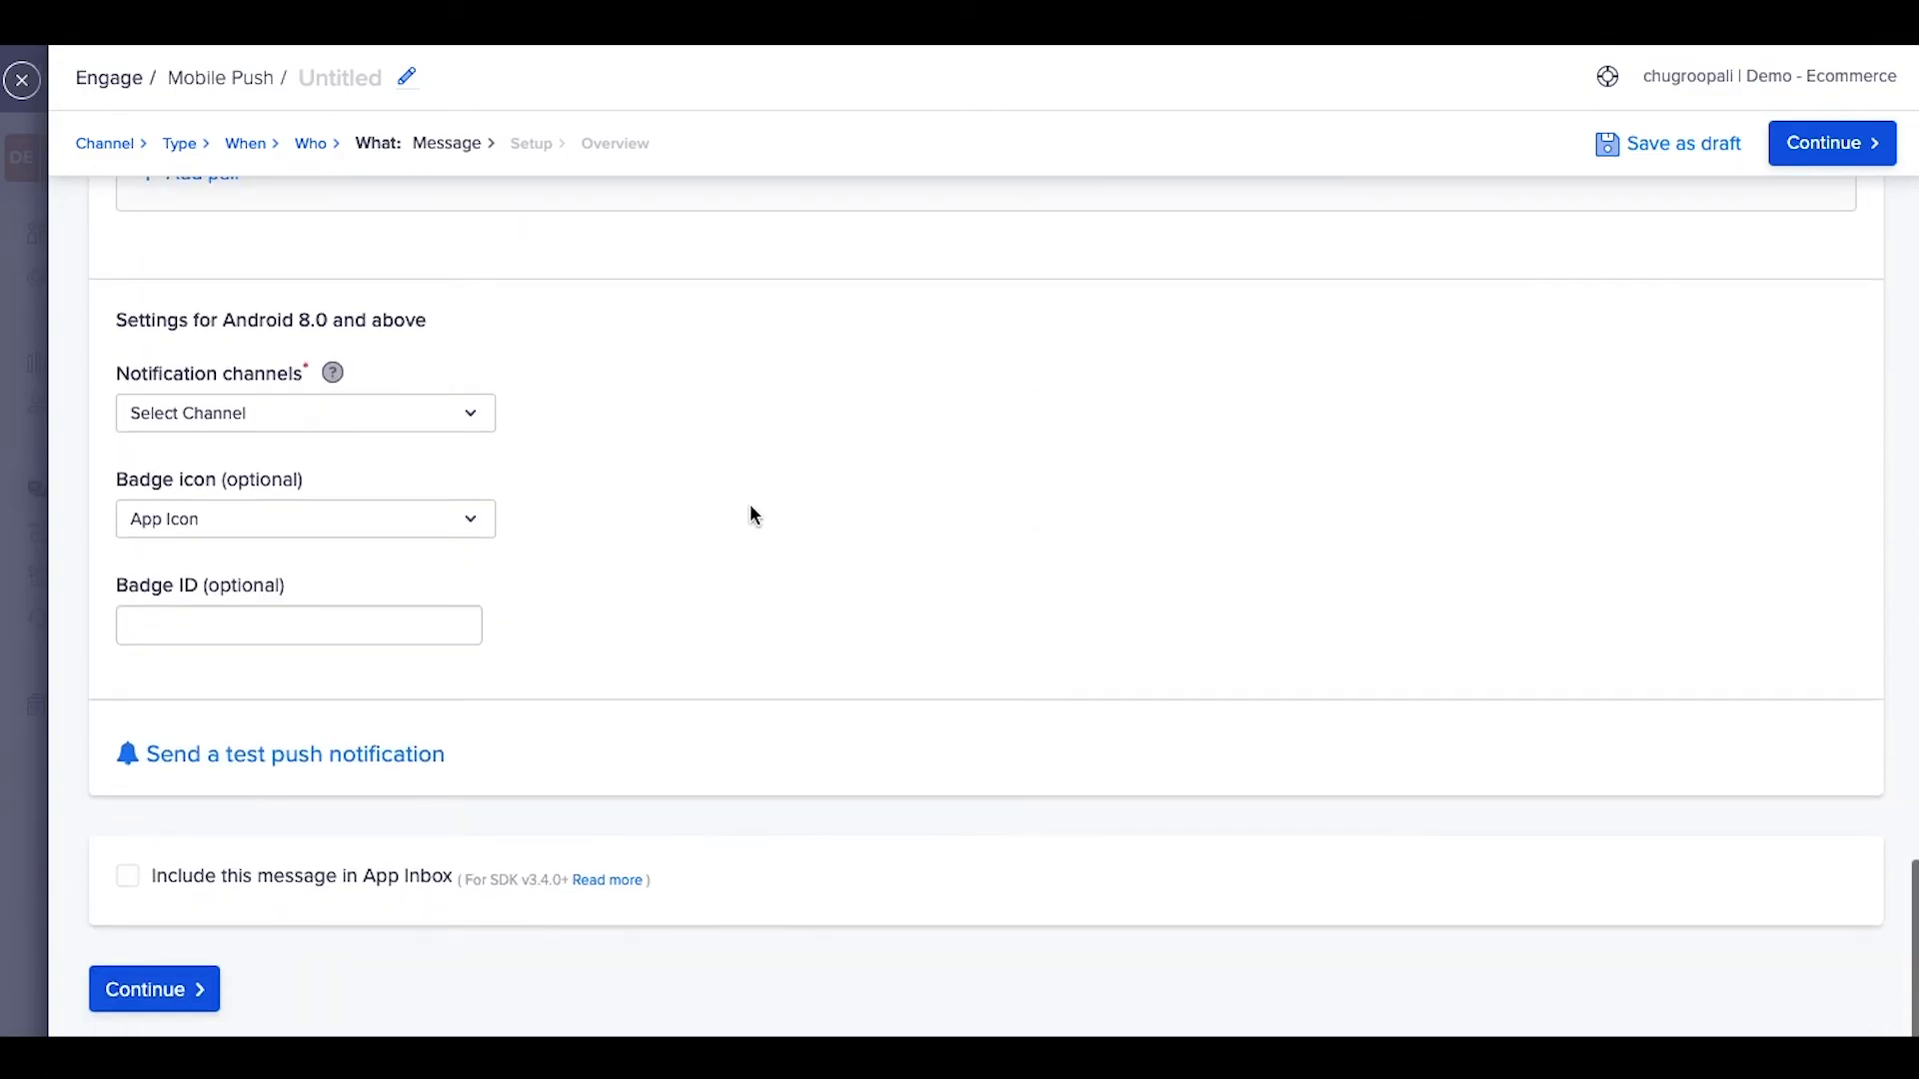
left_click(489, 425)
left_click(415, 500)
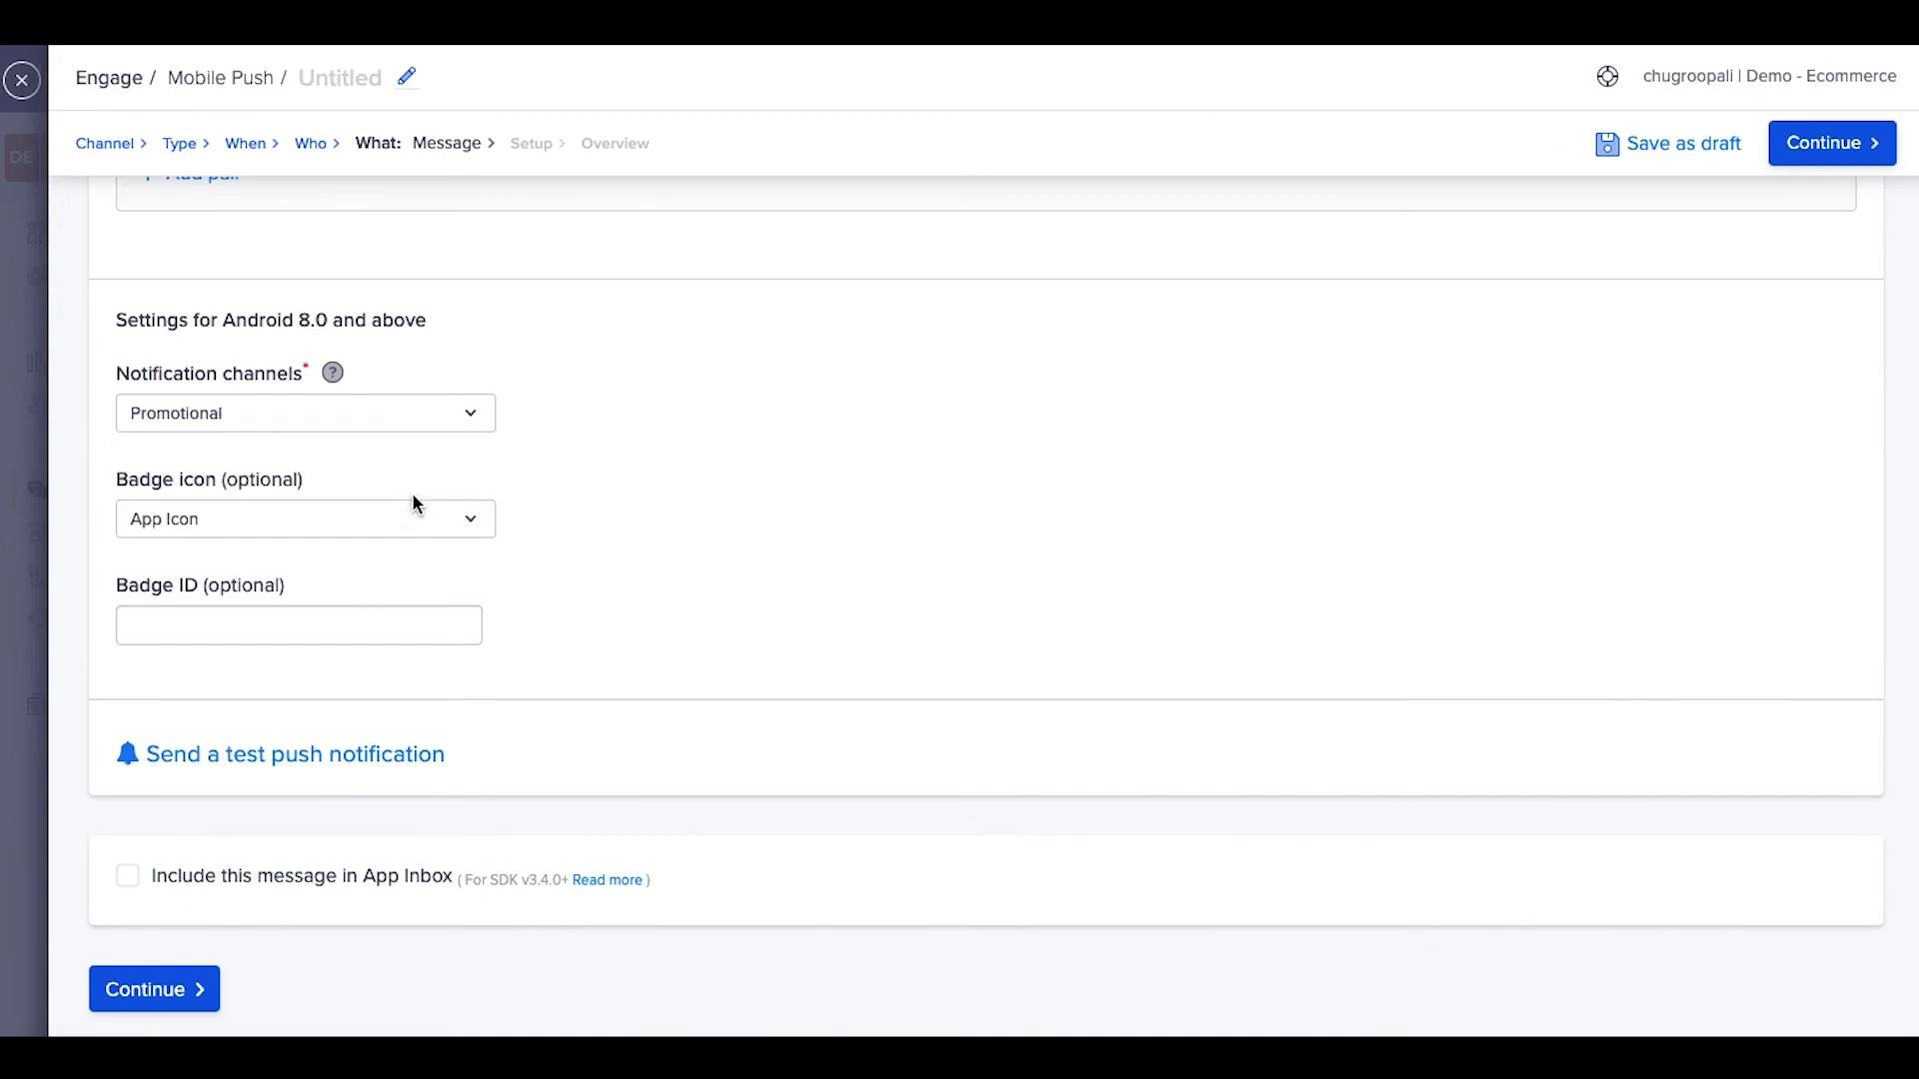
left_click(145, 994)
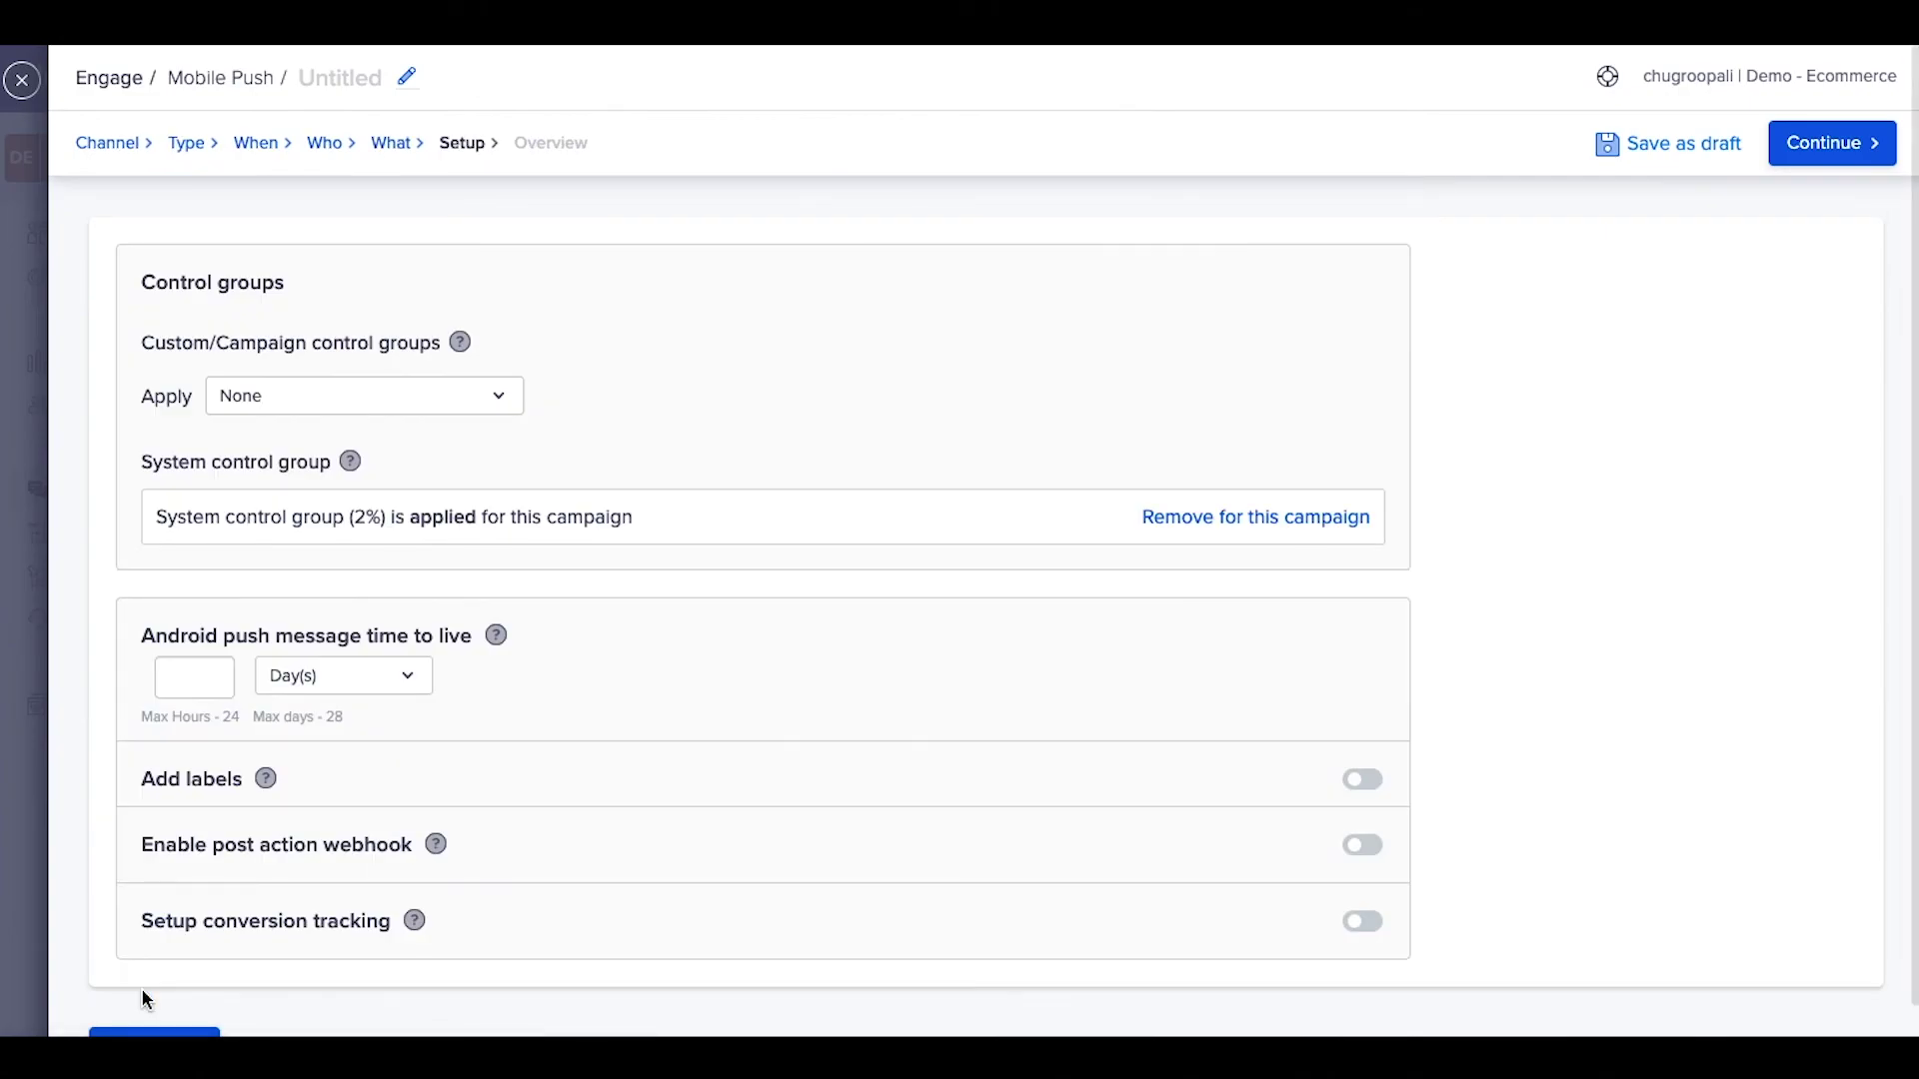
Set the Android push message time to live to 1 day and continue to the campaign overview
left_click(186, 681)
type("1")
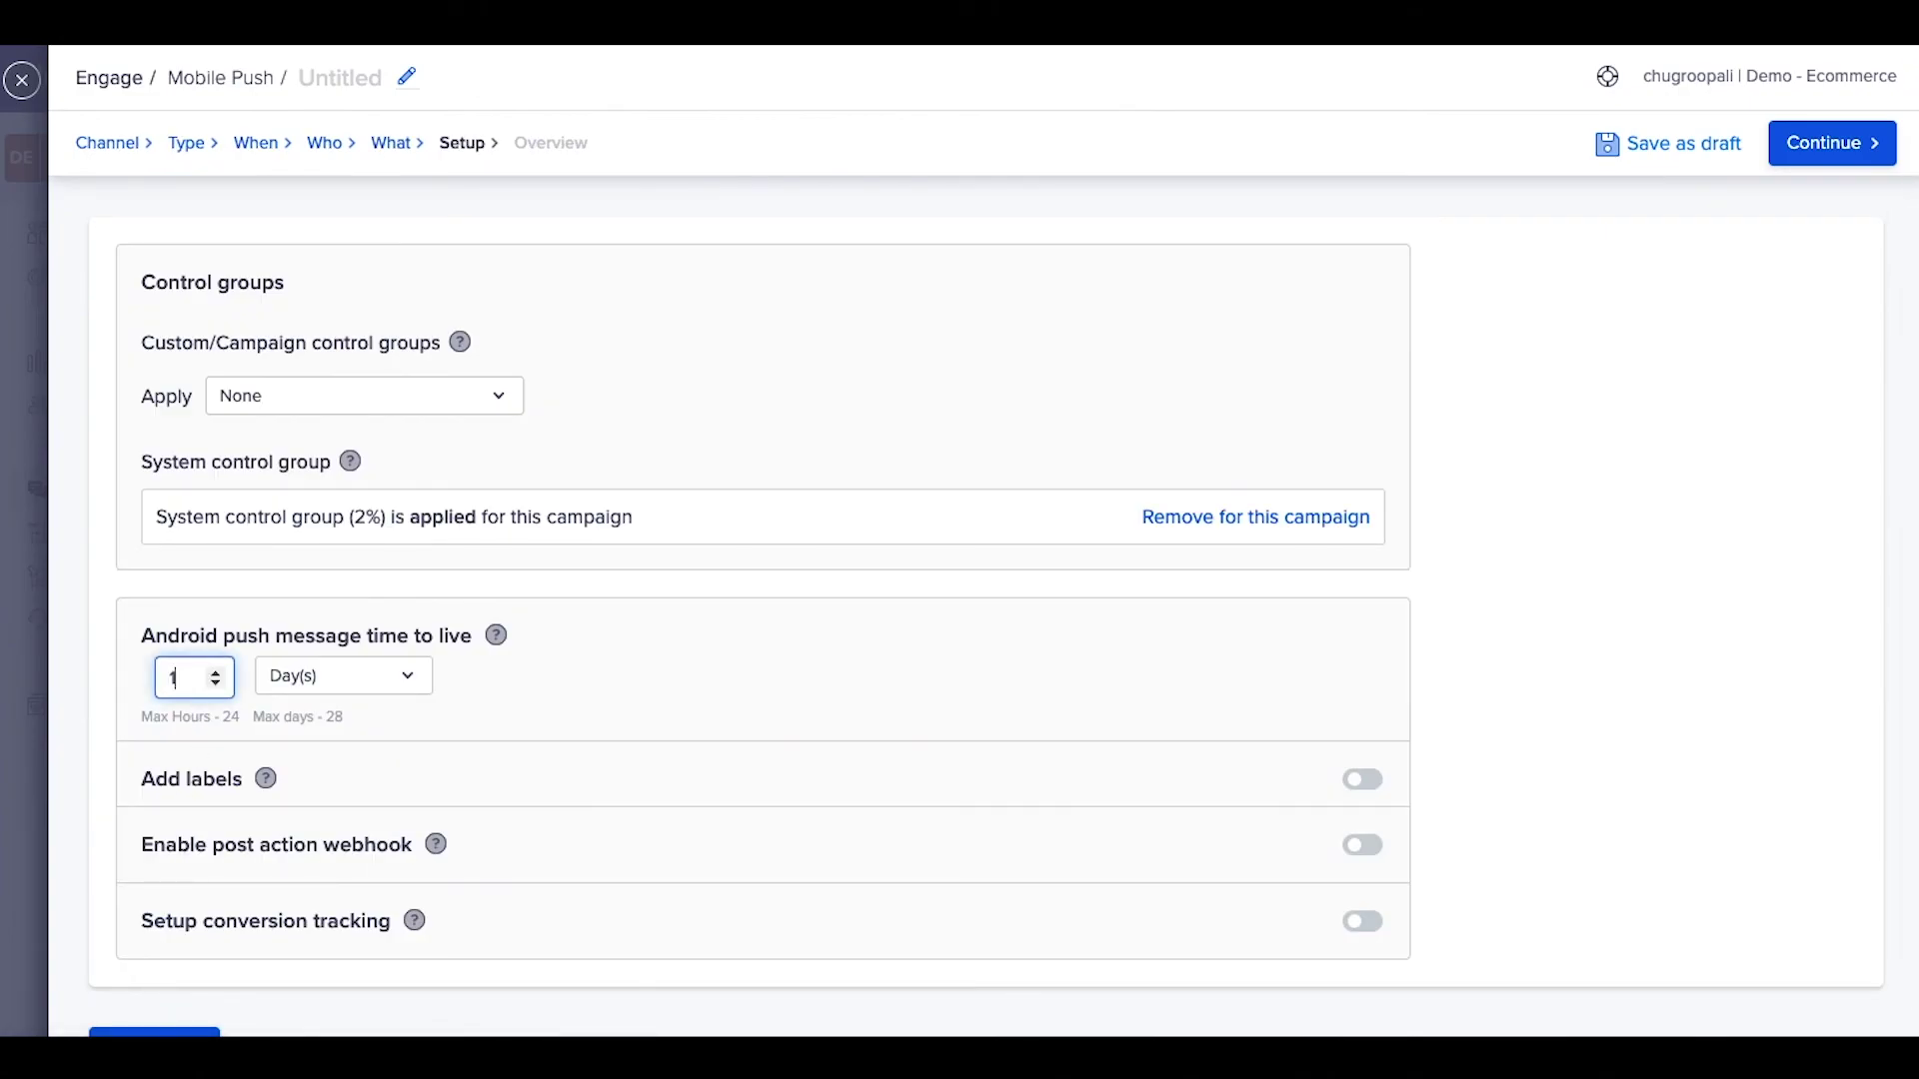
left_click(164, 1034)
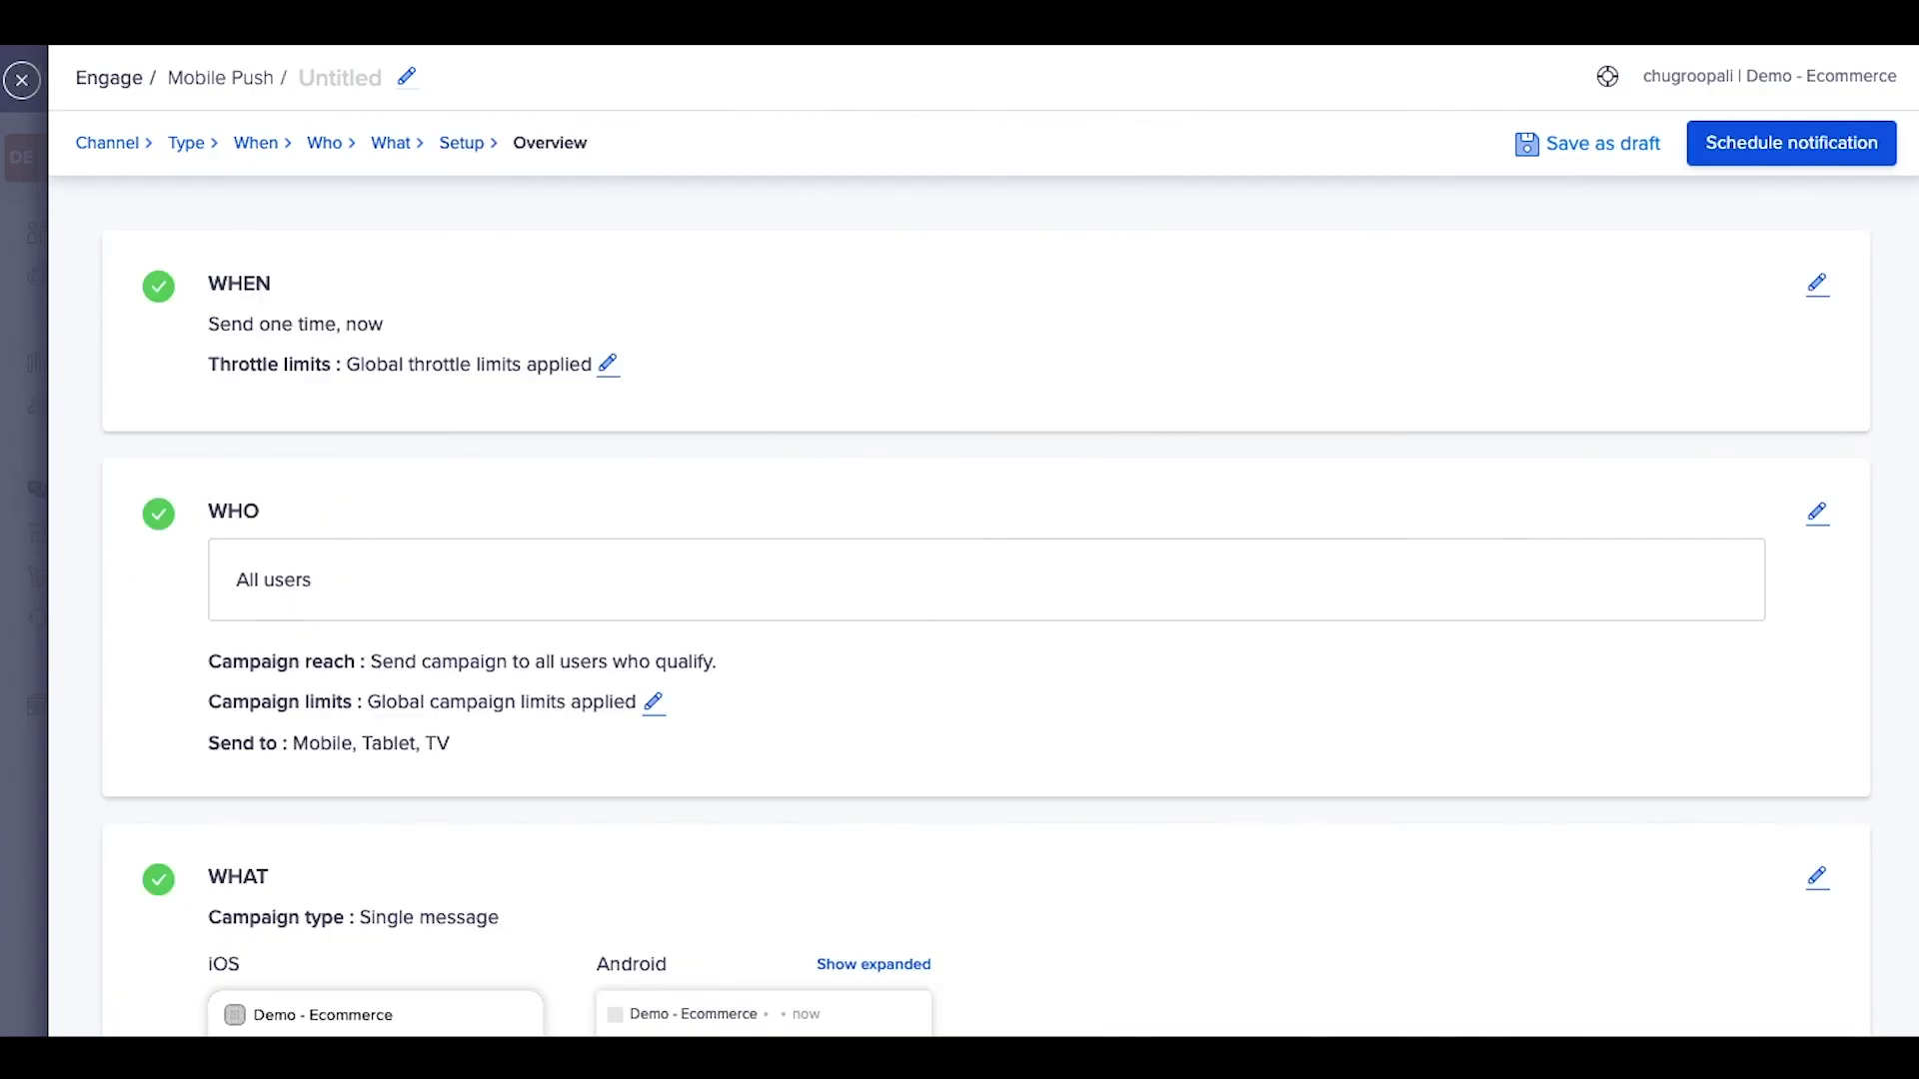
Review the campaign overview and show the expanded Android notification preview
scroll(662, 668, "down", 4)
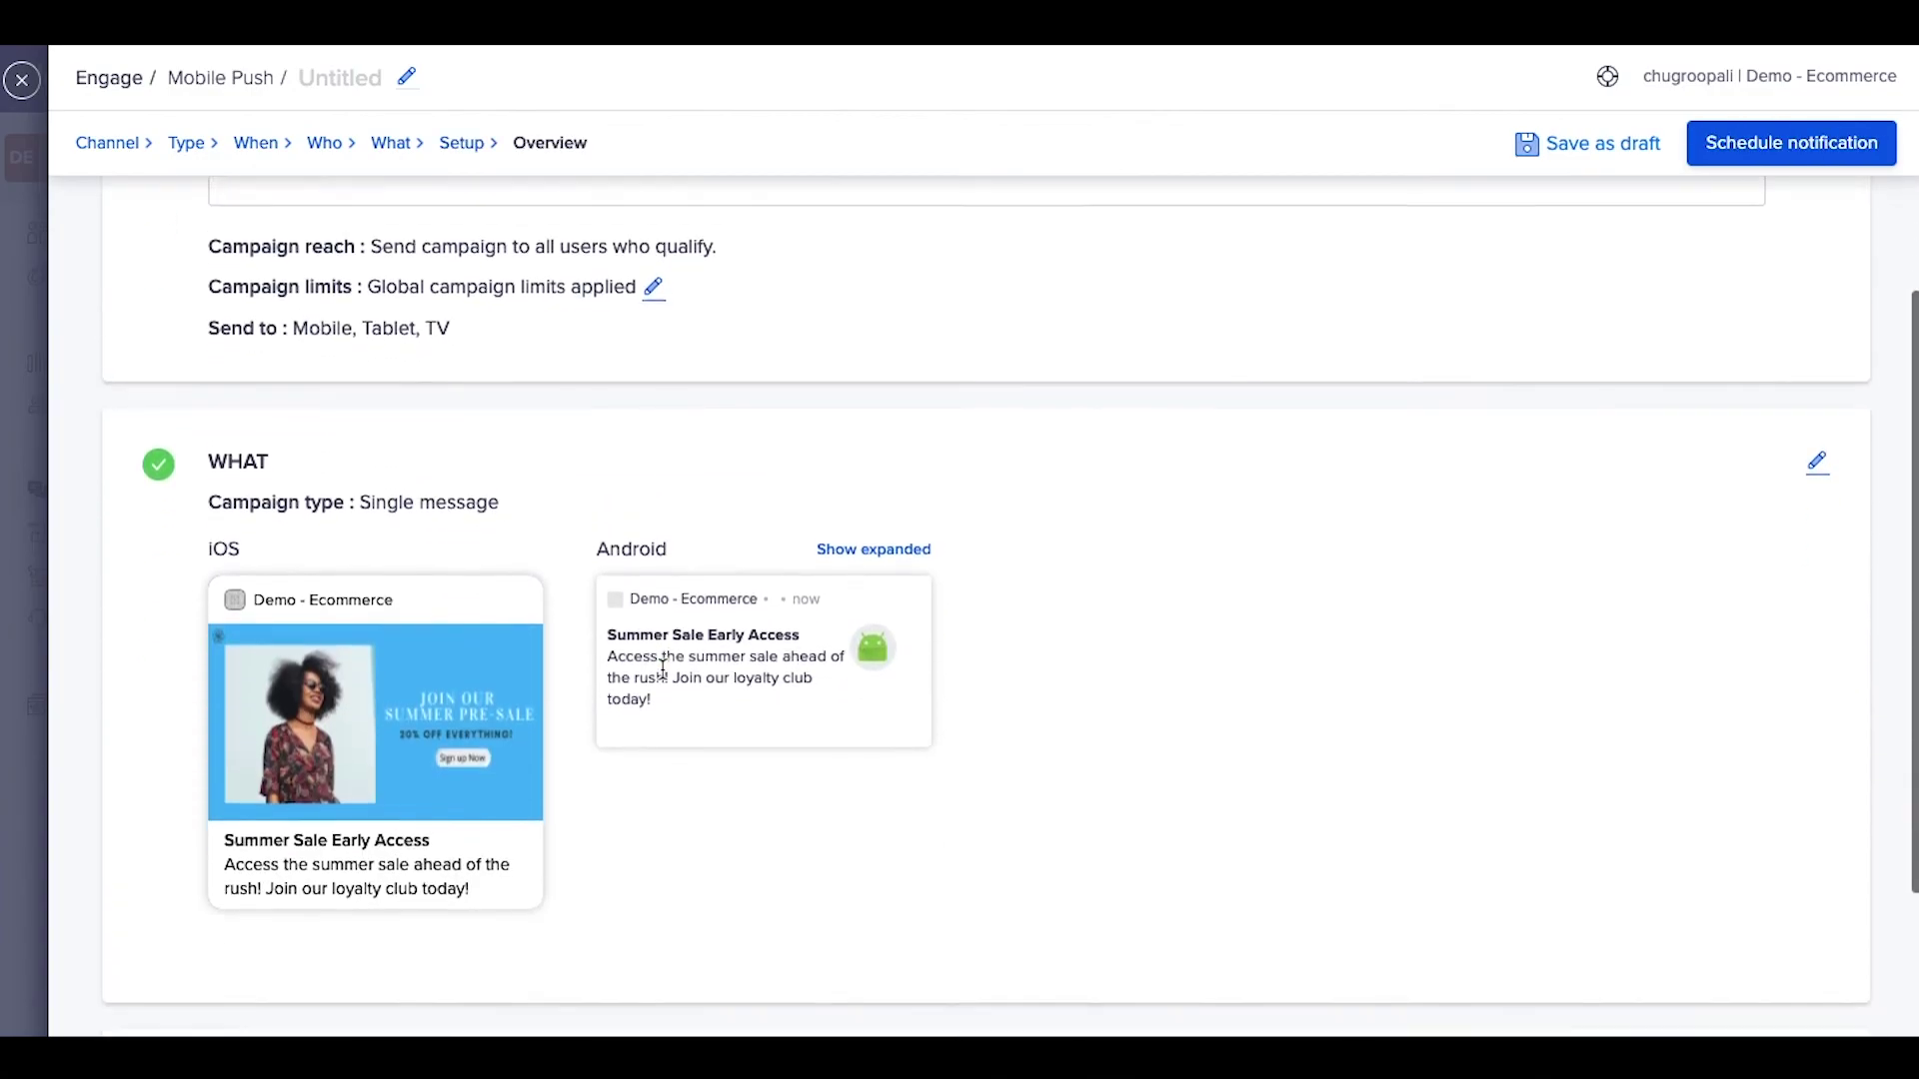
scroll(663, 668, "down", 3)
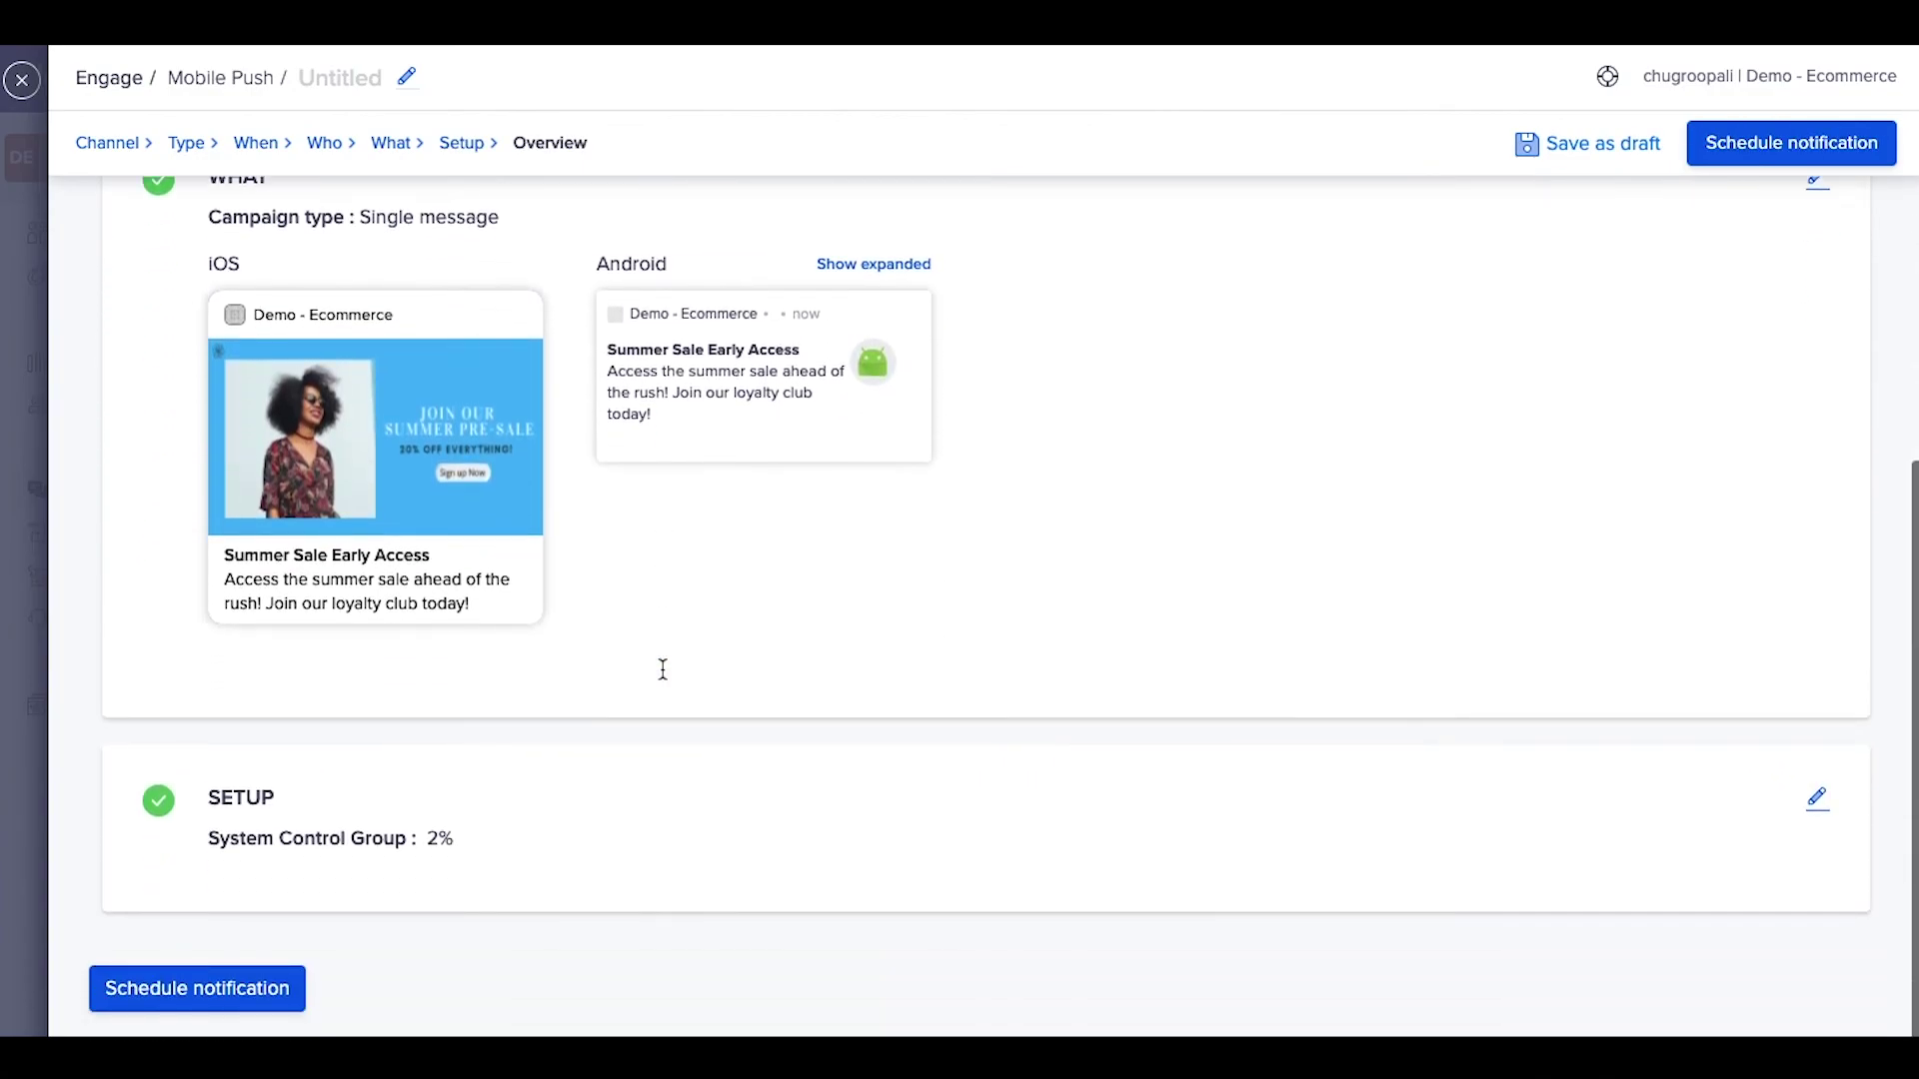
left_click(856, 268)
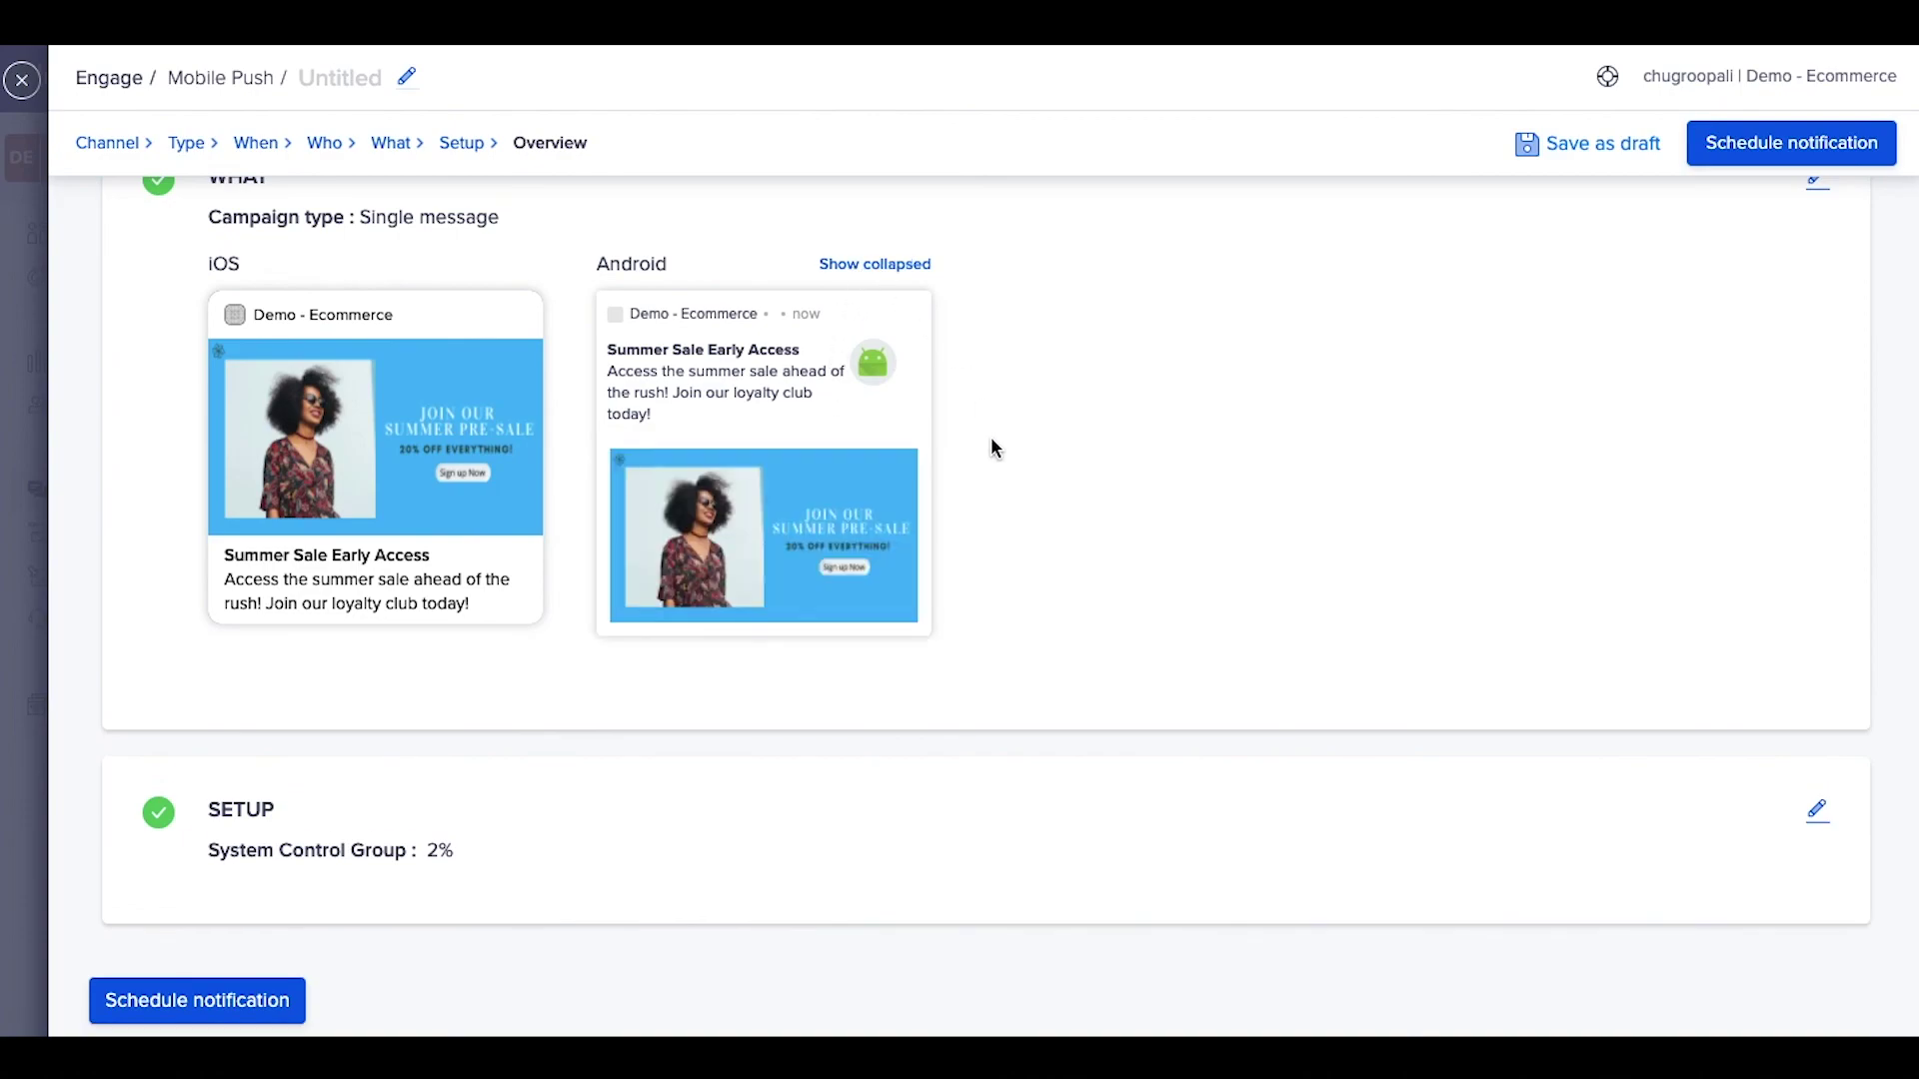